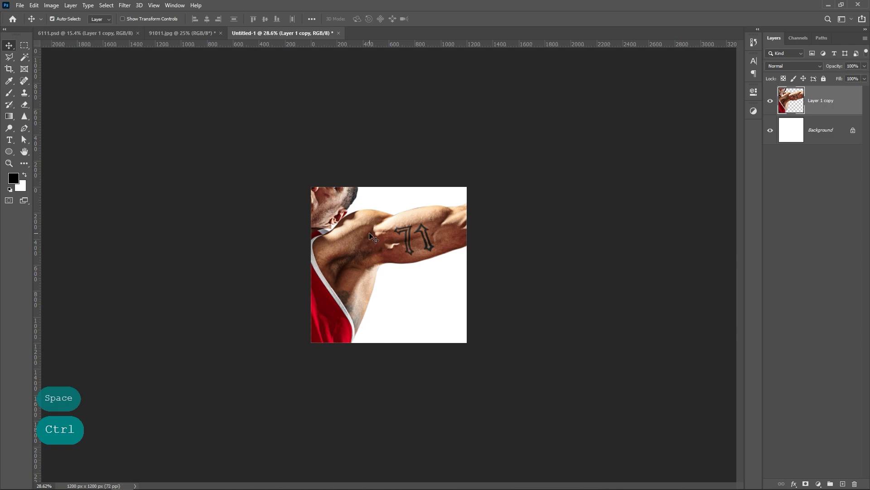
- Scale the boxer layer down with Free Transform to fit the canvas width, and place it along the canvas's bottom edge
{"action": "left_click", "coordinate": [34, 5]}
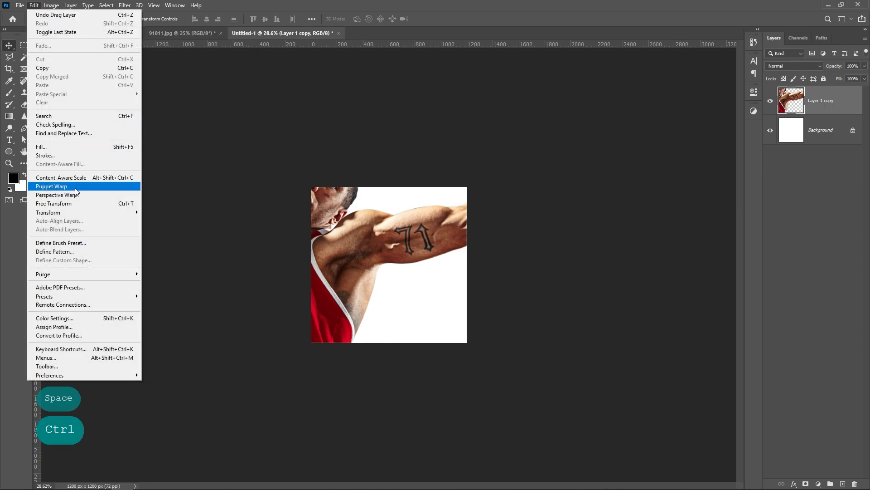
{"action": "left_click", "coordinate": [73, 203]}
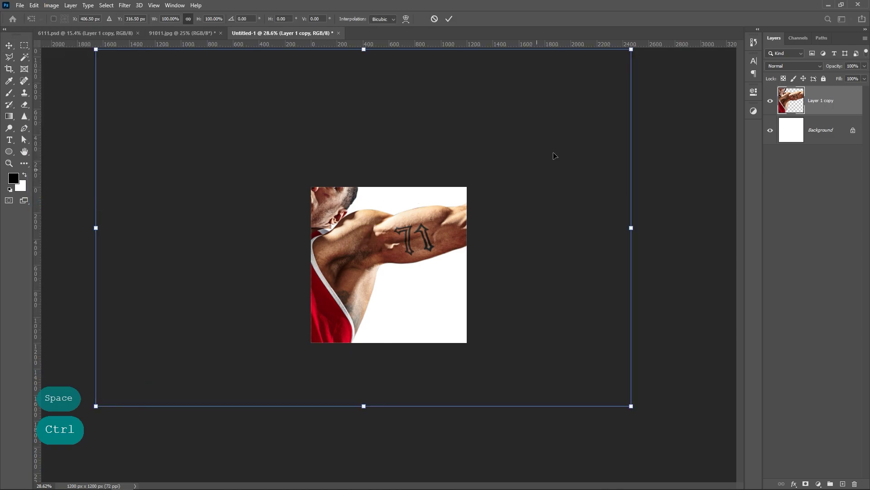
{"action": "left_click_drag", "start_coordinate": [631, 49], "coordinate": [439, 179]}
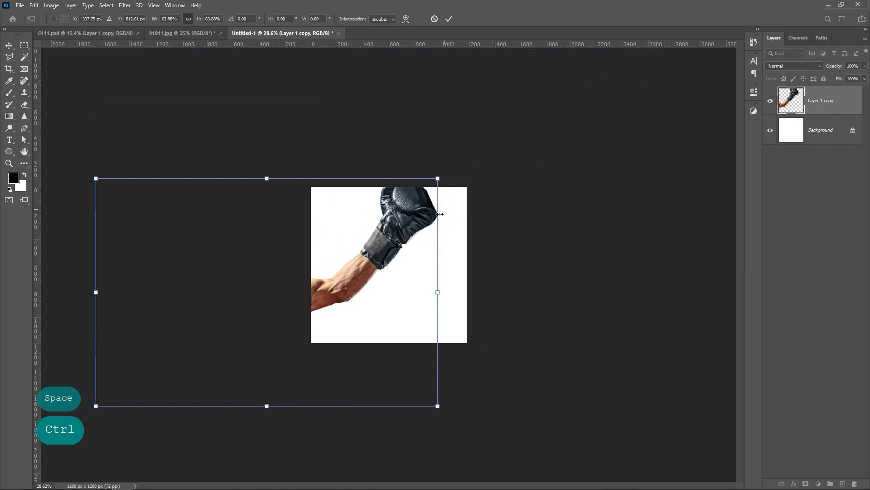
{"action": "left_click_drag", "start_coordinate": [390, 243], "coordinate": [572, 180]}
{"action": "left_click_drag", "start_coordinate": [619, 115], "coordinate": [468, 267]}
{"action": "left_click_drag", "start_coordinate": [414, 277], "coordinate": [440, 279]}
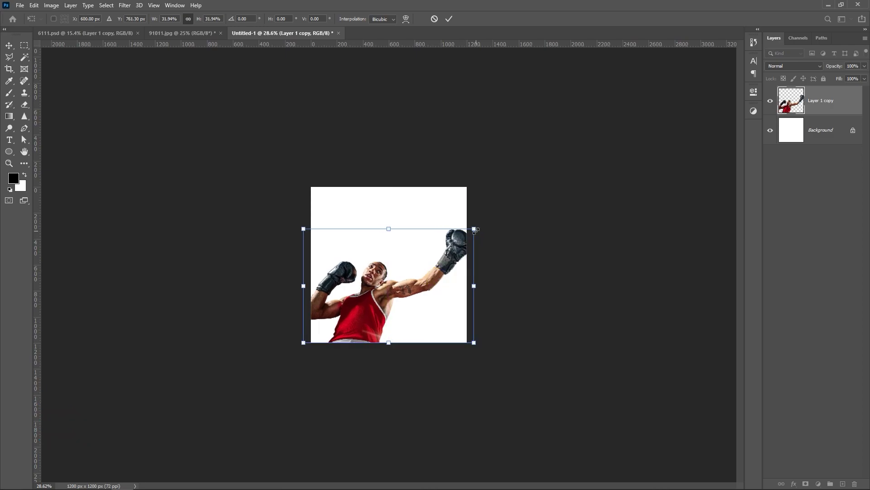
{"action": "left_click_drag", "start_coordinate": [474, 230], "coordinate": [467, 236]}
{"action": "left_click_drag", "start_coordinate": [403, 288], "coordinate": [472, 323]}
{"action": "left_click", "coordinate": [448, 19]}
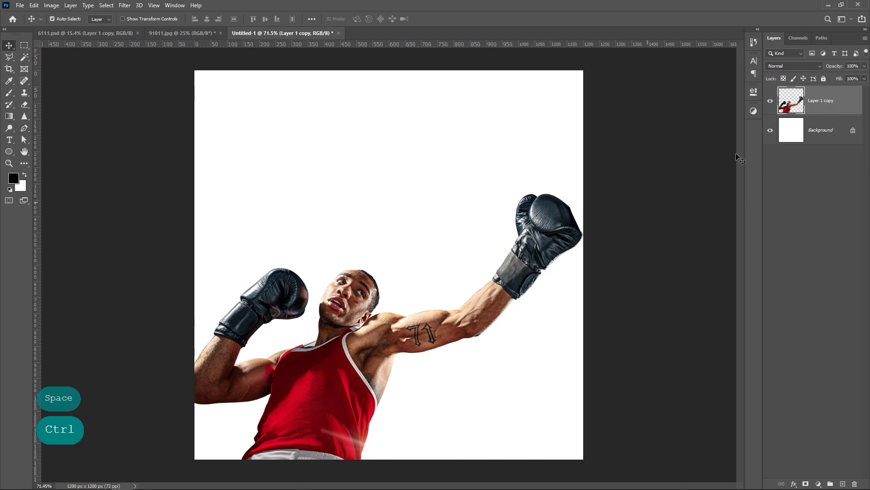
- Duplicate the boxer layer within the same document
{"action": "right_click", "coordinate": [822, 103]}
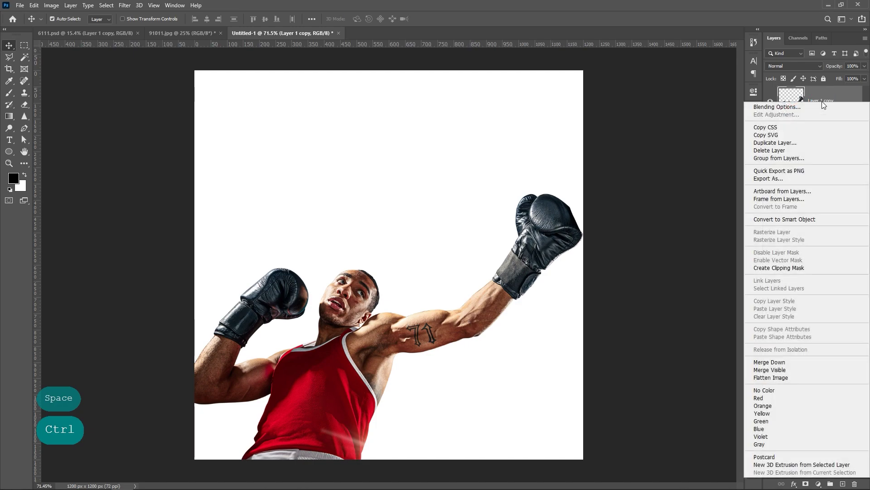
{"action": "left_click", "coordinate": [782, 141]}
{"action": "left_click", "coordinate": [561, 184]}
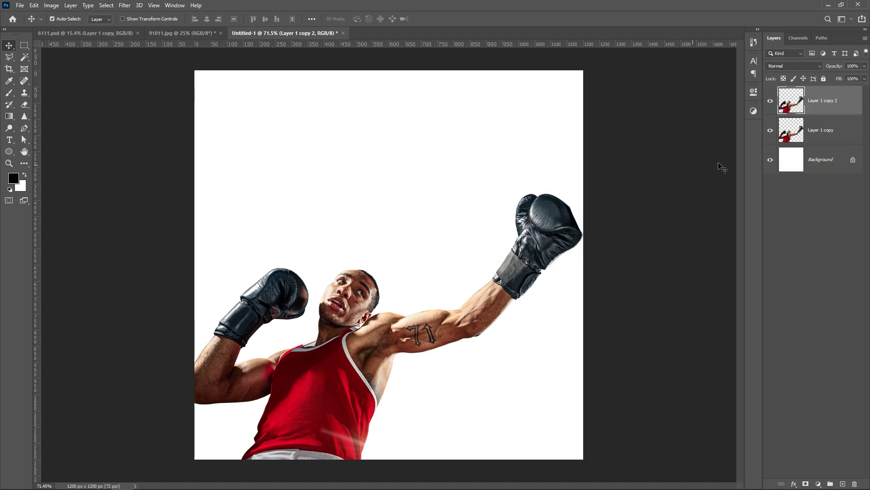
- Rotate the duplicate boxer 180 degrees with Free Transform and place him upside down in the canvas's upper right
{"action": "left_click", "coordinate": [34, 5]}
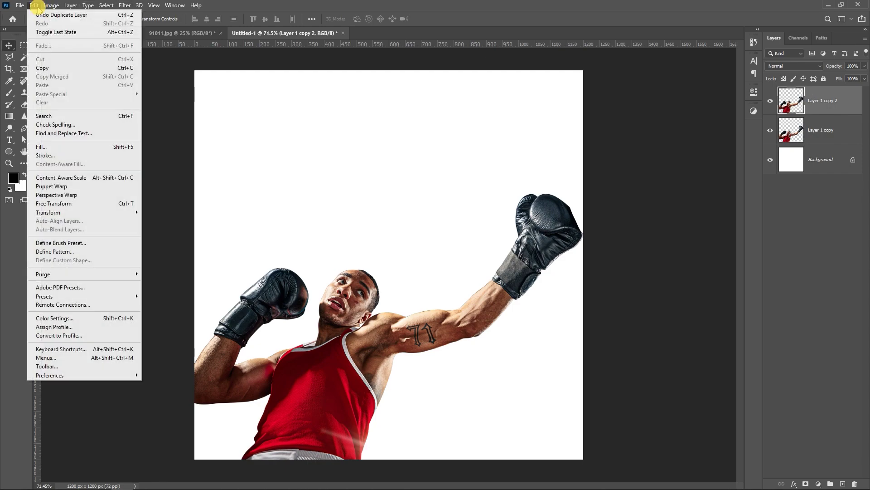
{"action": "left_click", "coordinate": [76, 204]}
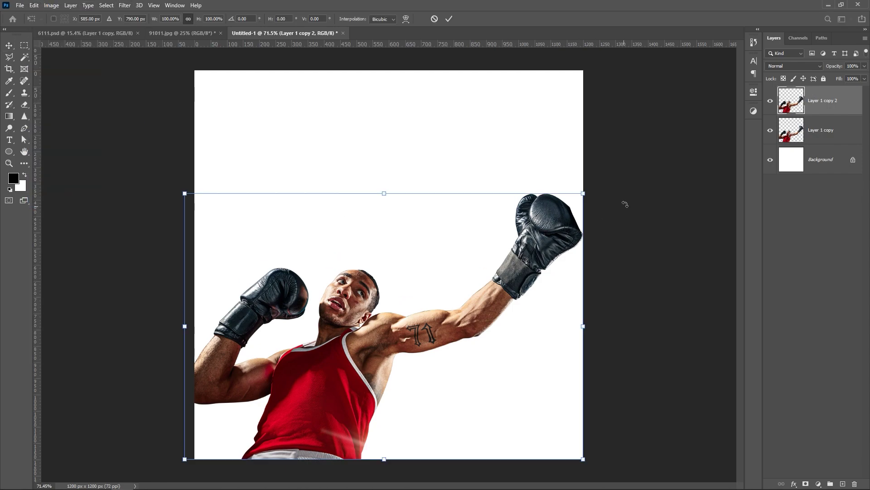
{"action": "left_click_drag", "start_coordinate": [617, 226], "coordinate": [340, 342]}
{"action": "key", "text": "shift"}
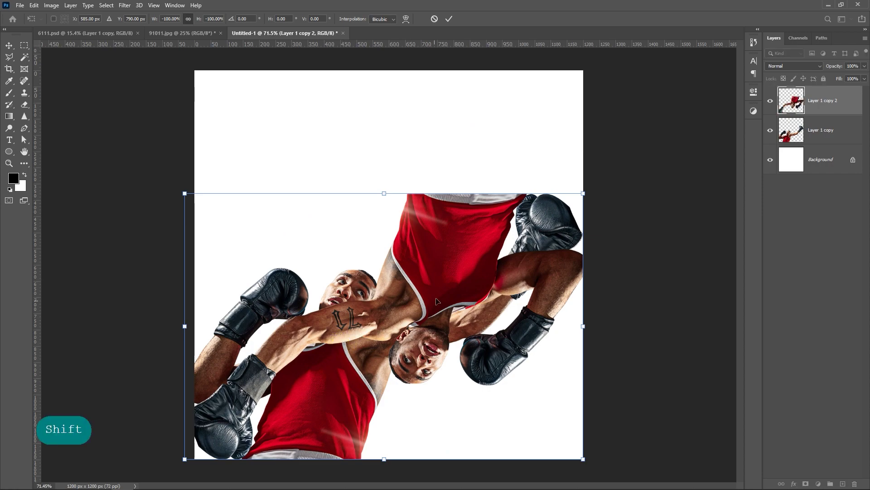
{"action": "mouse_move", "coordinate": [438, 291]}
{"action": "left_mouse_down"}
{"action": "mouse_move", "coordinate": [449, 191]}
{"action": "mouse_move", "coordinate": [464, 165]}
{"action": "mouse_move", "coordinate": [430, 170]}
{"action": "mouse_move", "coordinate": [426, 161]}
{"action": "mouse_move", "coordinate": [480, 168]}
{"action": "mouse_move", "coordinate": [455, 165]}
{"action": "mouse_move", "coordinate": [466, 166]}
{"action": "left_mouse_up"}
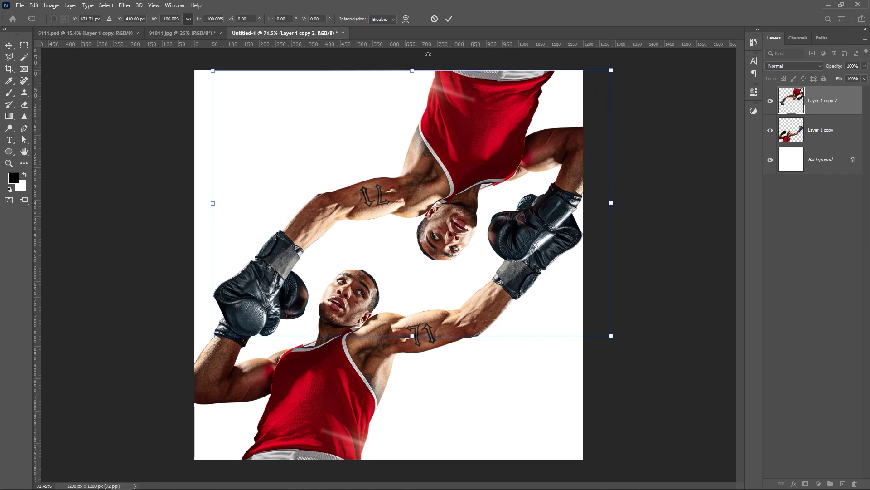
{"action": "left_click", "coordinate": [448, 20]}
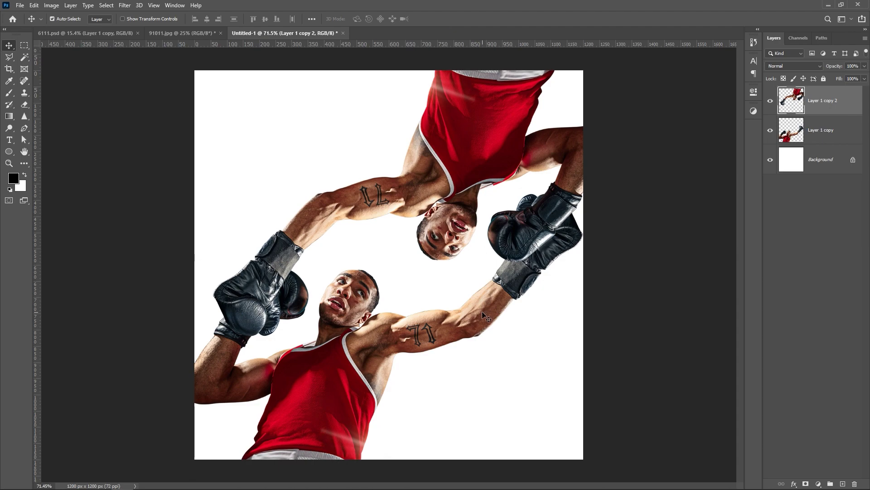
- Move the upside-down boxer straight up a little and reorder Layer 1 copy above Layer 1 copy 2
{"action": "mouse_move", "coordinate": [450, 238]}
{"action": "left_mouse_down"}
{"action": "mouse_move", "coordinate": [448, 196]}
{"action": "mouse_move", "coordinate": [450, 209]}
{"action": "left_mouse_up"}
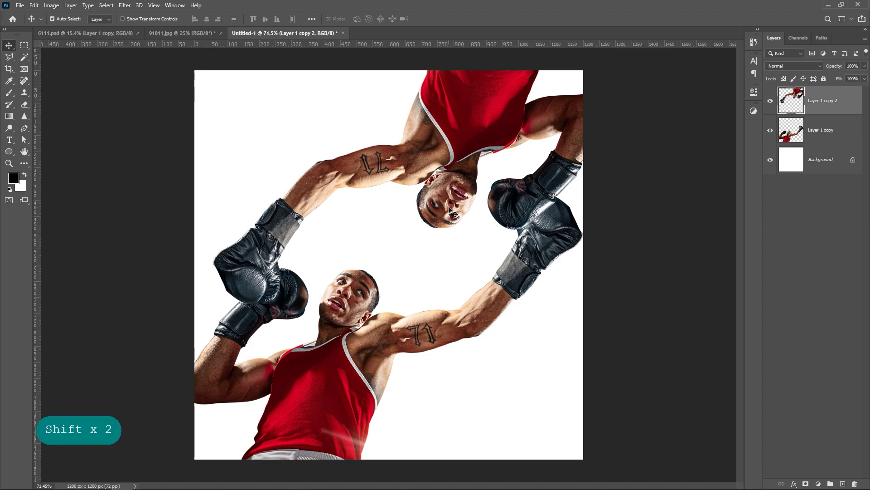
{"action": "left_click", "coordinate": [533, 262]}
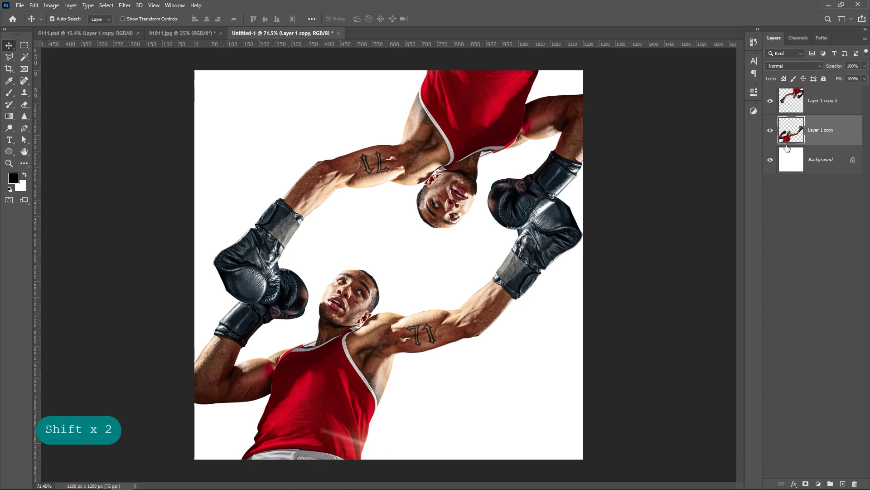
{"action": "left_click_drag", "start_coordinate": [806, 129], "coordinate": [812, 93]}
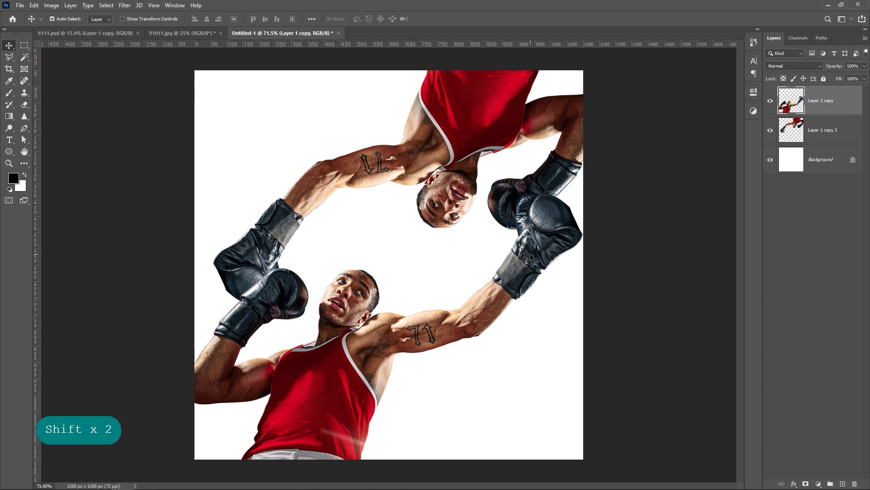
- Start Puppet Warp on the upside-down boxer and pin his guarding glove, elbow, shoulder, torso and face
{"action": "left_click", "coordinate": [557, 182]}
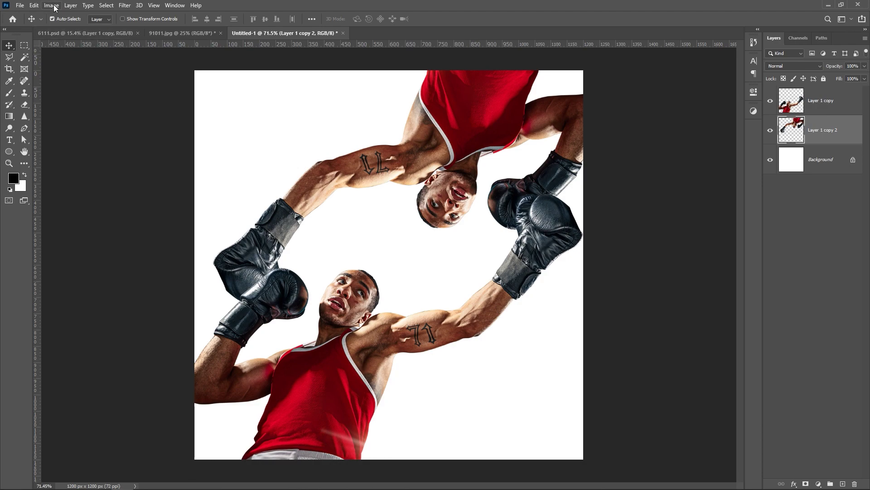
{"action": "left_click", "coordinate": [34, 5]}
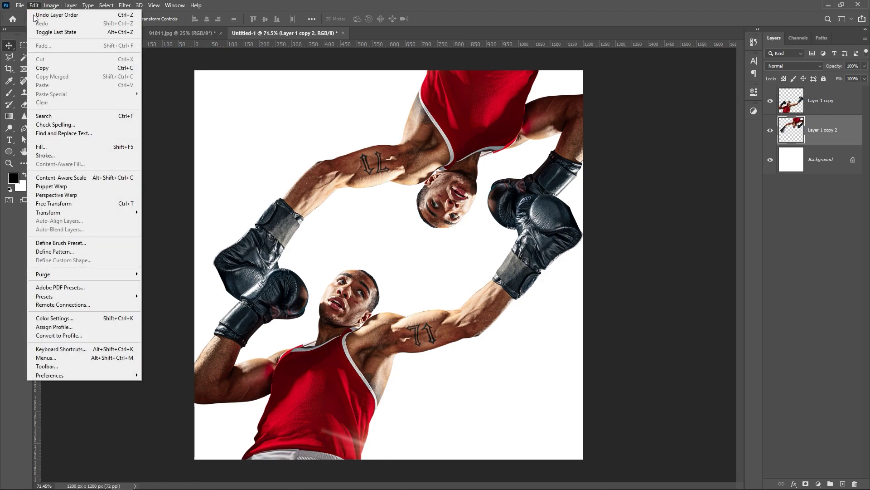
{"action": "left_click", "coordinate": [62, 186]}
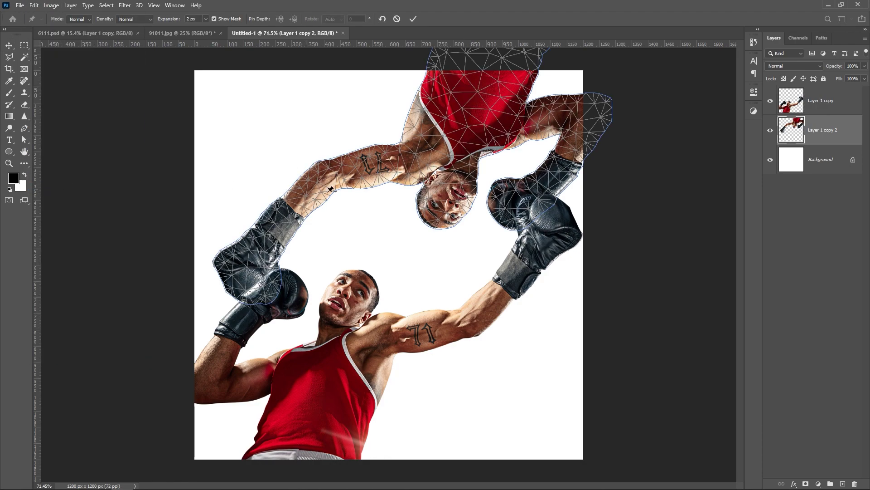
{"action": "left_click", "coordinate": [519, 199]}
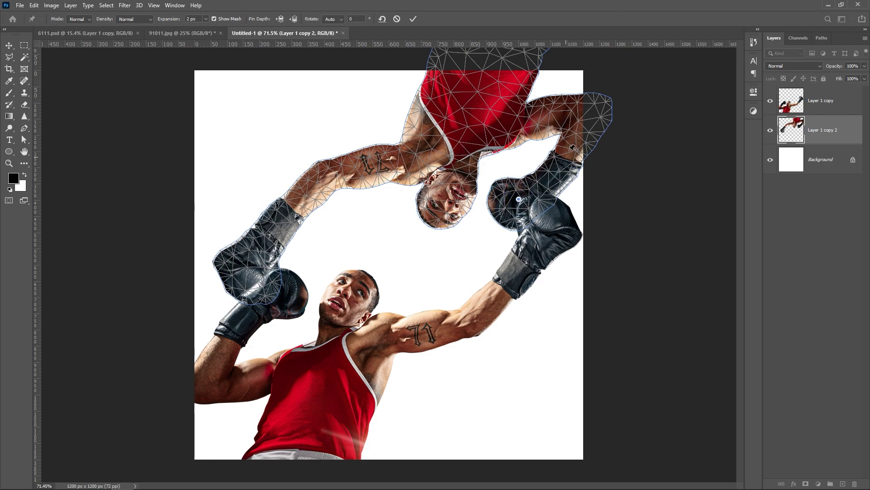
{"action": "left_click", "coordinate": [580, 117]}
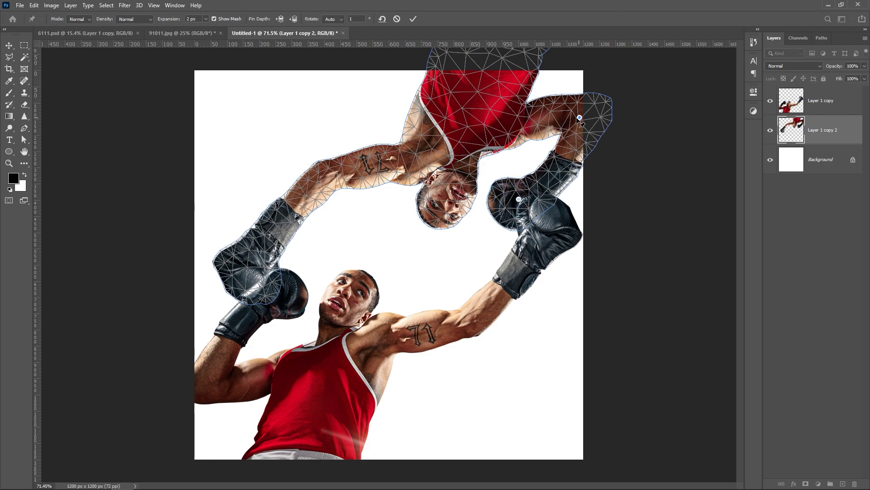
{"action": "left_click", "coordinate": [514, 121]}
{"action": "left_click", "coordinate": [479, 82]}
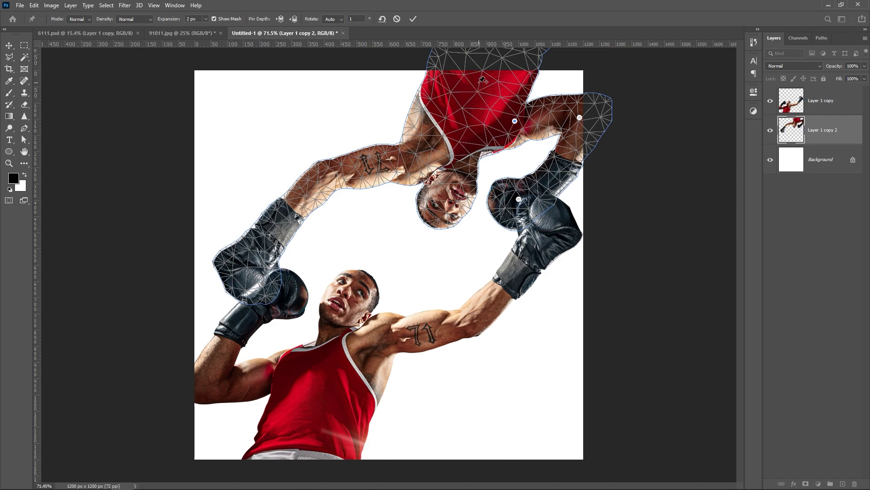
{"action": "left_click", "coordinate": [454, 190]}
- Warp the upside-down boxer's guarding glove outward from his face, lift his outstretched glove and elbow slightly, and apply the warp
{"action": "left_click", "coordinate": [518, 200]}
{"action": "left_click_drag", "start_coordinate": [518, 199], "coordinate": [541, 212]}
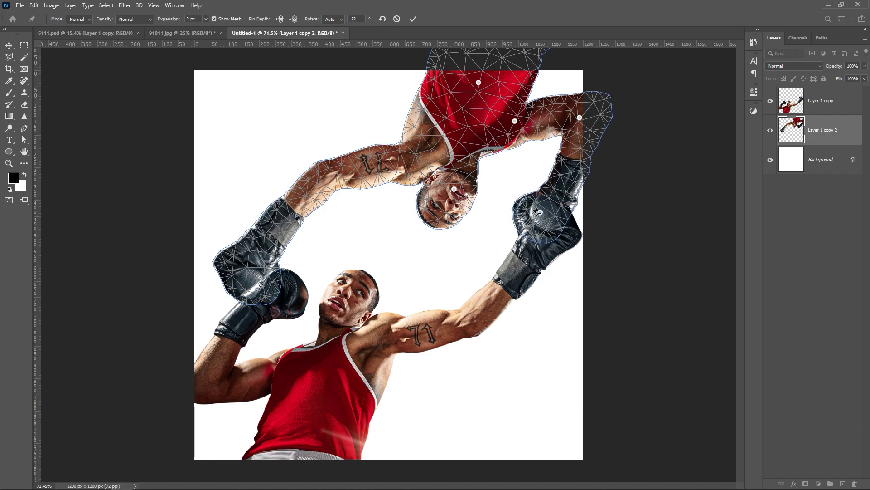
{"action": "left_click_drag", "start_coordinate": [252, 265], "coordinate": [248, 253]}
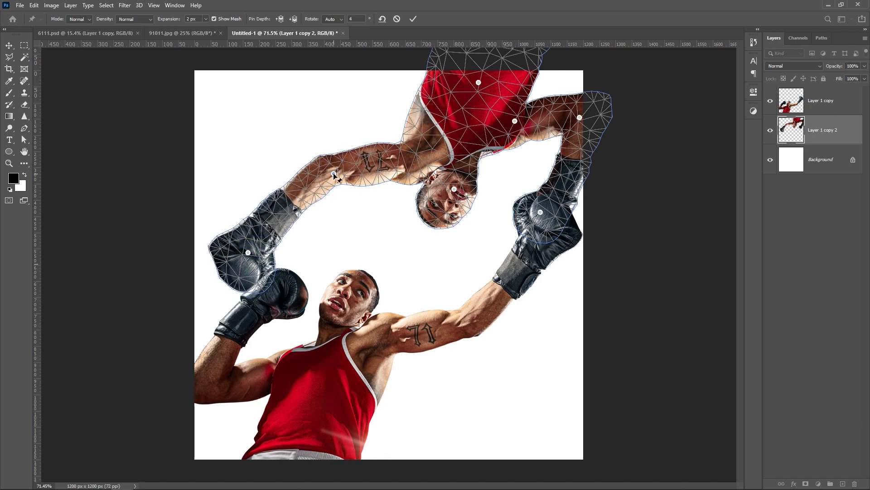
{"action": "left_click_drag", "start_coordinate": [335, 173], "coordinate": [331, 171]}
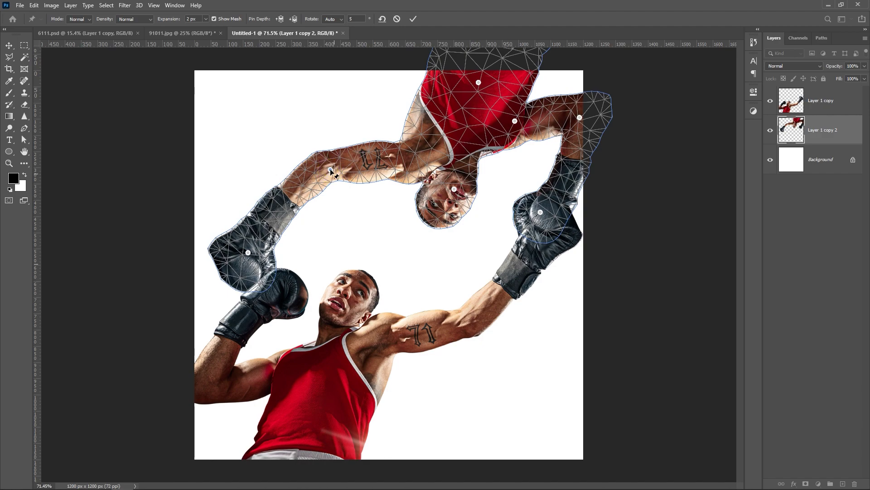
{"action": "left_click_drag", "start_coordinate": [248, 252], "coordinate": [249, 250]}
{"action": "left_click", "coordinate": [413, 19]}
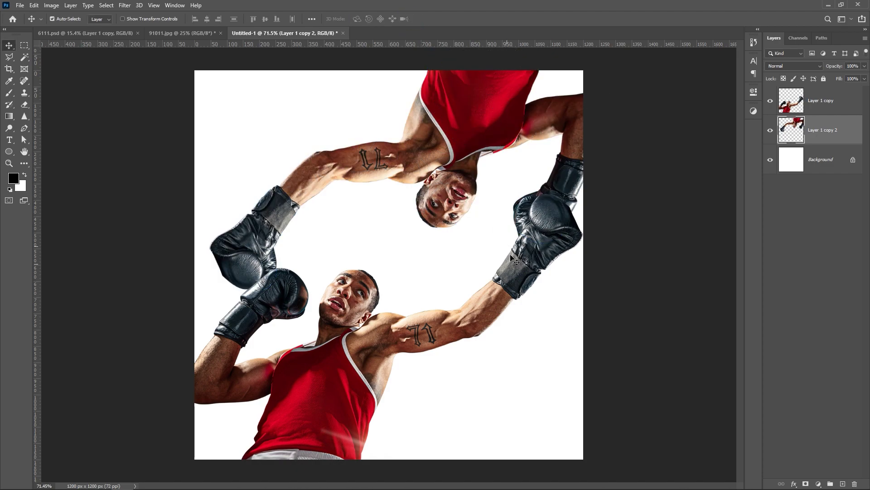
- Start Puppet Warp on the upright boxer and pin his punching glove, elbow, shoulder, face and lower torso
{"action": "left_click", "coordinate": [516, 270]}
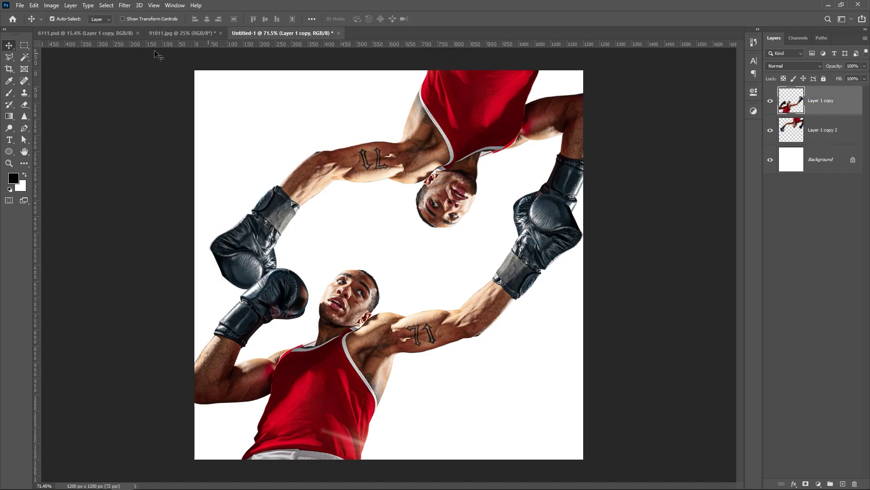
{"action": "left_click", "coordinate": [34, 5]}
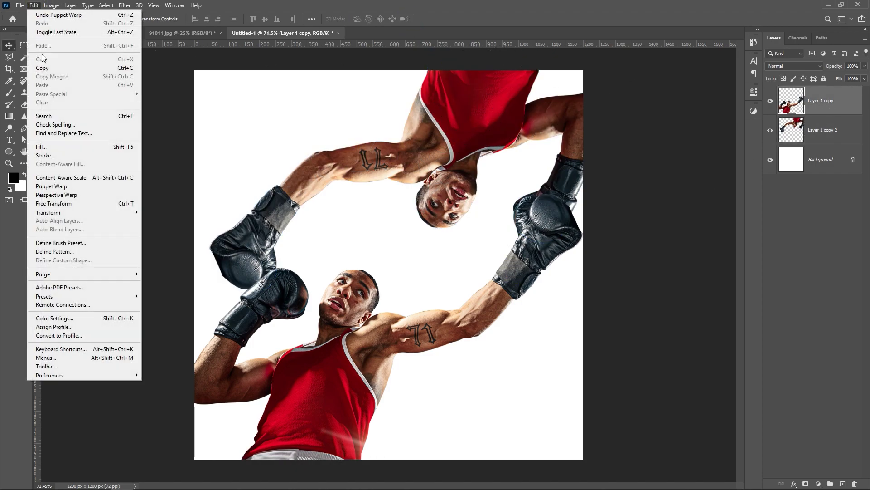
{"action": "left_click", "coordinate": [62, 186]}
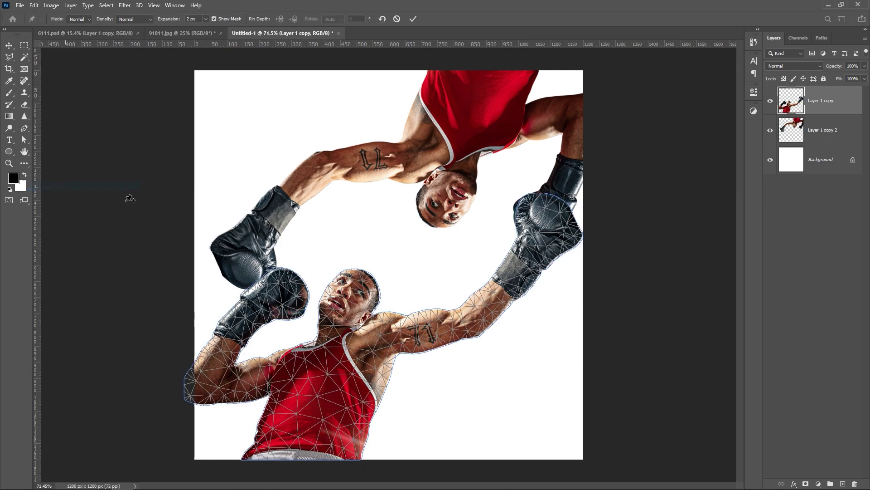
{"action": "left_click", "coordinate": [546, 237]}
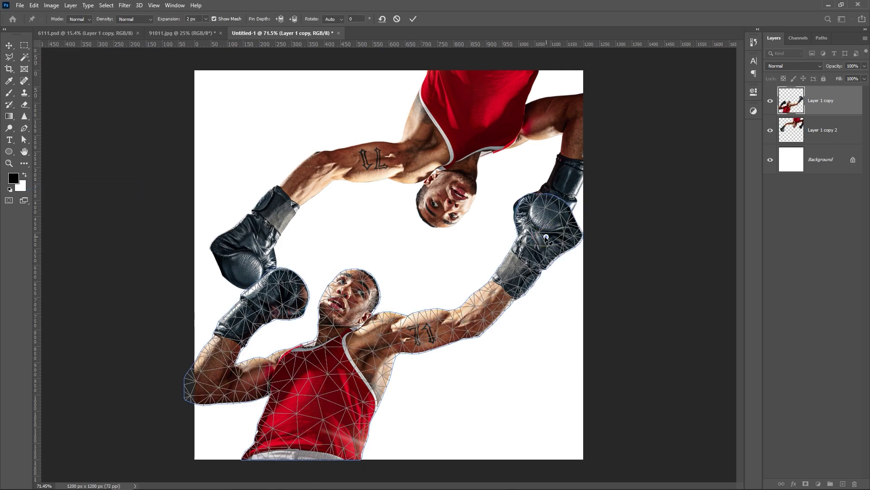
{"action": "left_click", "coordinate": [477, 321]}
{"action": "left_click", "coordinate": [393, 337]}
{"action": "left_click", "coordinate": [354, 288]}
{"action": "left_click", "coordinate": [310, 435]}
- Bend the upright boxer's punching arm inward so the glove meets the opponent's face, pull the elbow in, and apply the warp
{"action": "left_click_drag", "start_coordinate": [546, 236], "coordinate": [518, 239]}
{"action": "left_click_drag", "start_coordinate": [477, 321], "coordinate": [478, 328]}
{"action": "left_click_drag", "start_coordinate": [519, 239], "coordinate": [491, 243]}
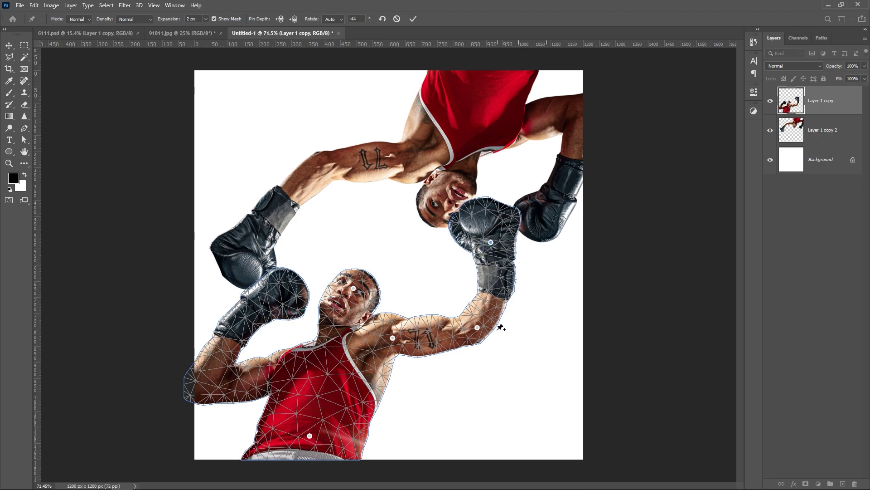
{"action": "left_click", "coordinate": [493, 243]}
{"action": "left_click", "coordinate": [448, 190]}
{"action": "left_click_drag", "start_coordinate": [492, 240], "coordinate": [497, 240]}
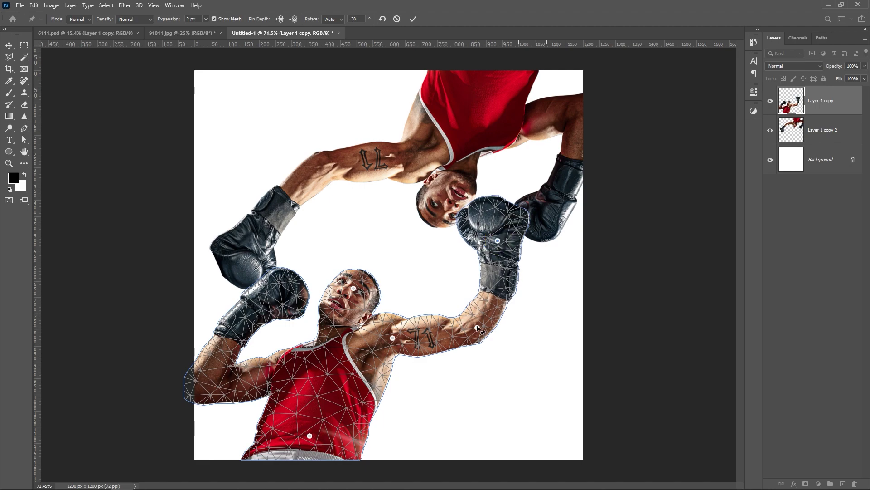
{"action": "left_click_drag", "start_coordinate": [477, 328], "coordinate": [473, 325]}
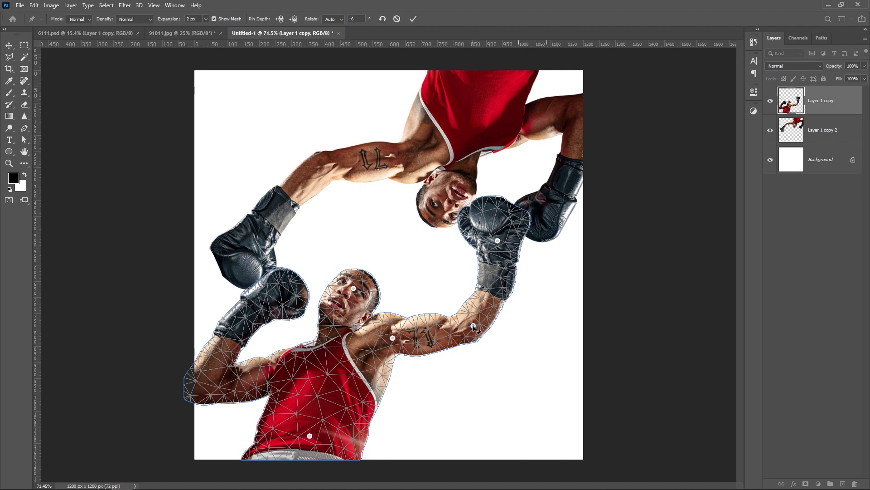
{"action": "left_click_drag", "start_coordinate": [473, 325], "coordinate": [466, 318]}
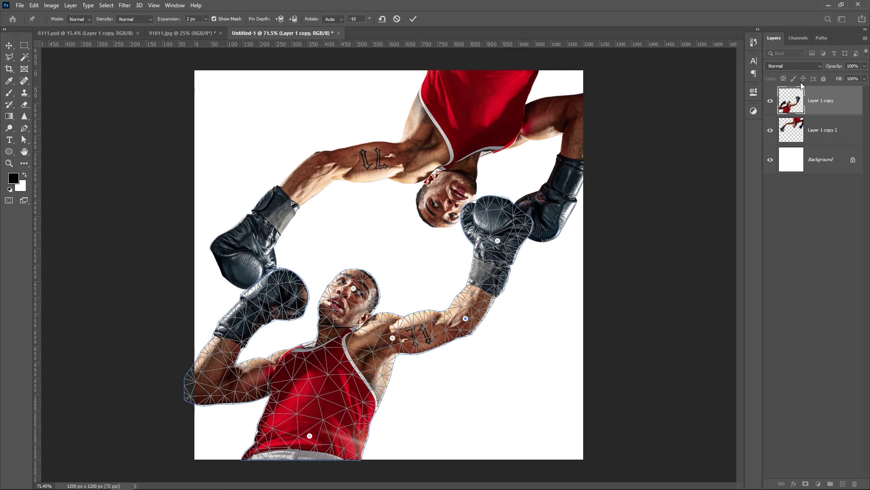
{"action": "left_click", "coordinate": [412, 20]}
- Puppet Warp the upside-down boxer, pinning his guarding glove, elbow, torso and face, then pull that glove away from the opponent's punching glove and apply
{"action": "left_click", "coordinate": [554, 208]}
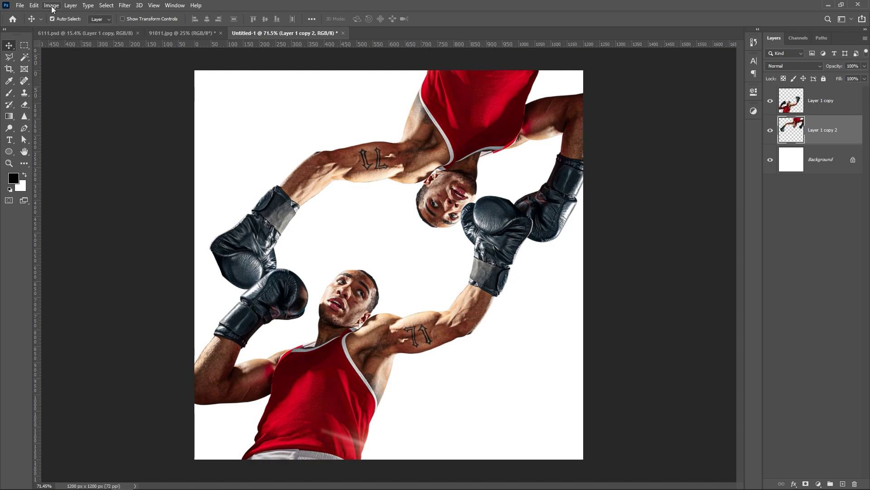
{"action": "left_click", "coordinate": [34, 5]}
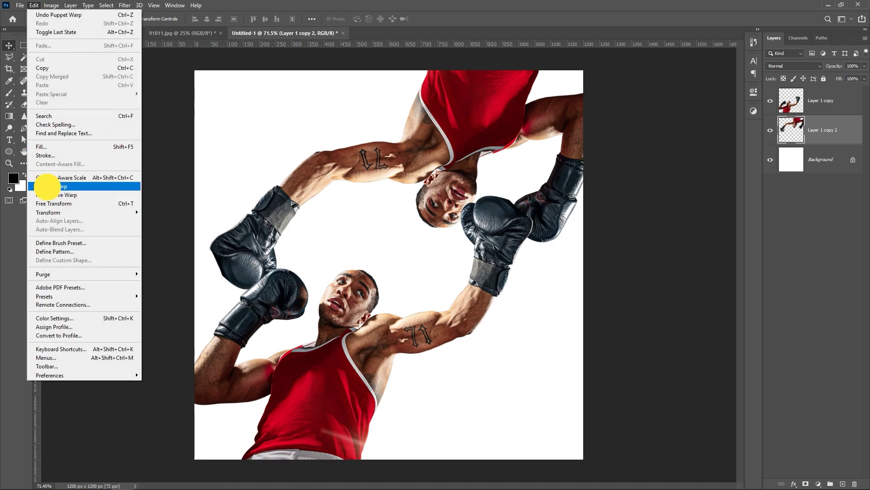
{"action": "left_click", "coordinate": [47, 187]}
{"action": "left_click", "coordinate": [543, 214]}
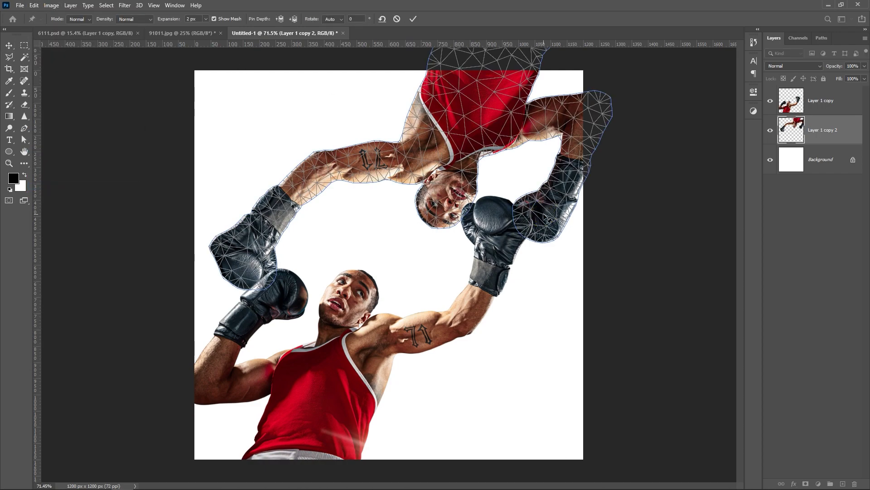
{"action": "left_click", "coordinate": [576, 114]}
{"action": "left_click", "coordinate": [475, 122]}
{"action": "left_click", "coordinate": [446, 202]}
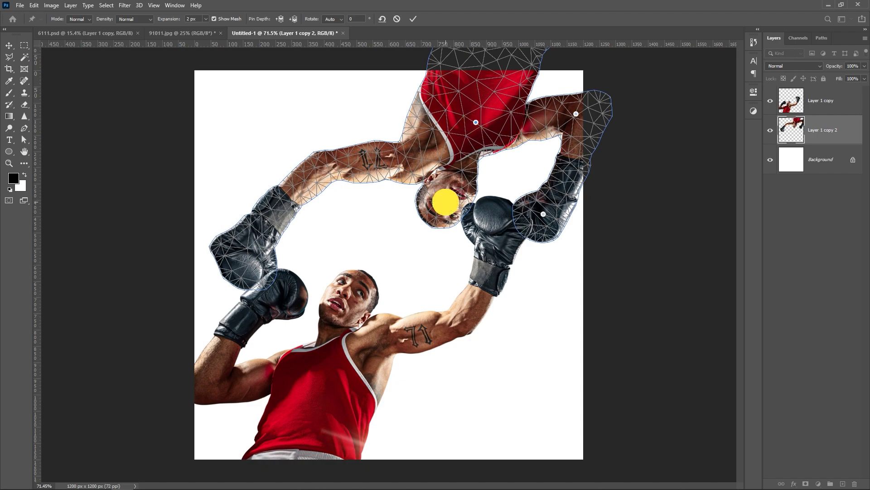
{"action": "left_click_drag", "start_coordinate": [543, 214], "coordinate": [568, 225]}
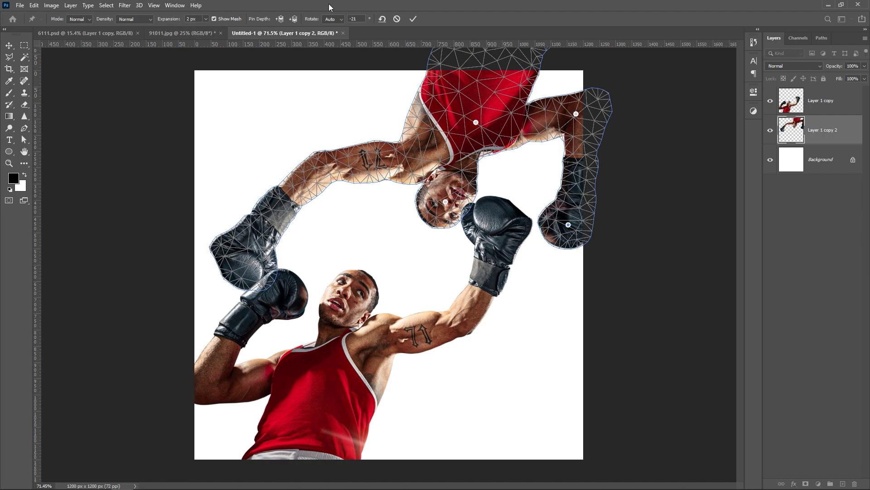
{"action": "left_click", "coordinate": [412, 18]}
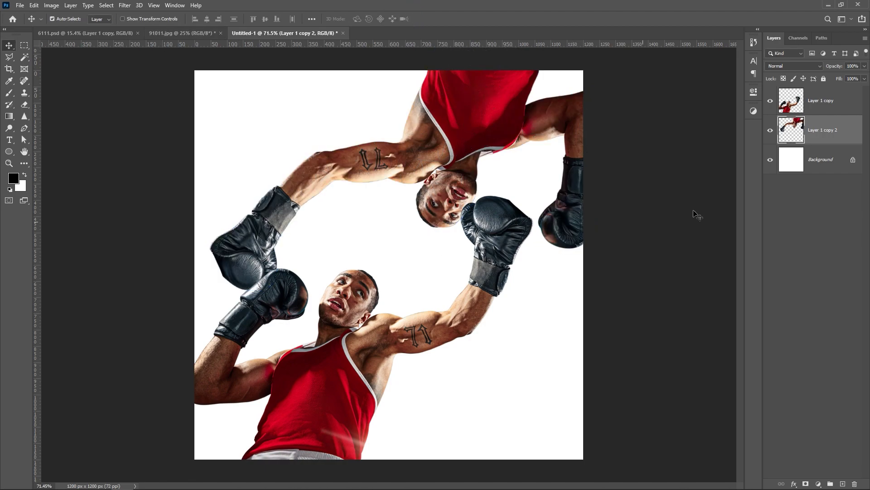
- Free-transform both boxer layers together, scaling them to about 92% and moving them down to the canvas's lower edge
{"action": "left_click", "coordinate": [809, 104], "text": "shift"}
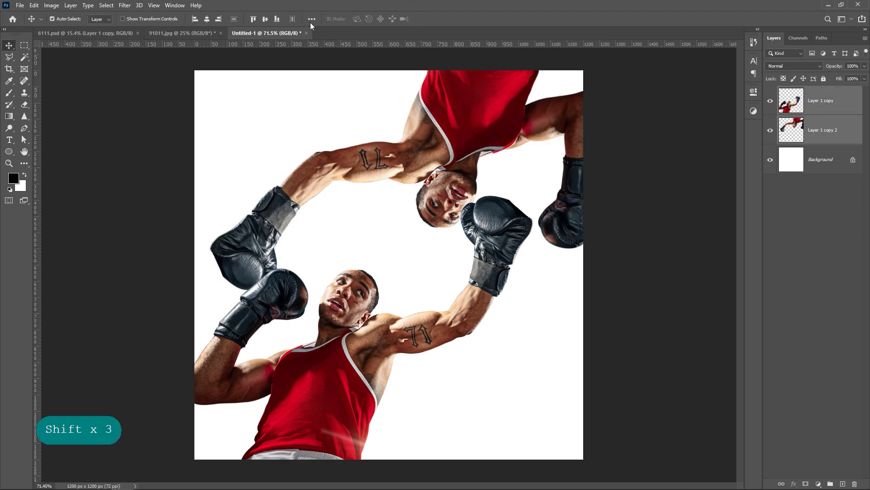
{"action": "left_click", "coordinate": [34, 5]}
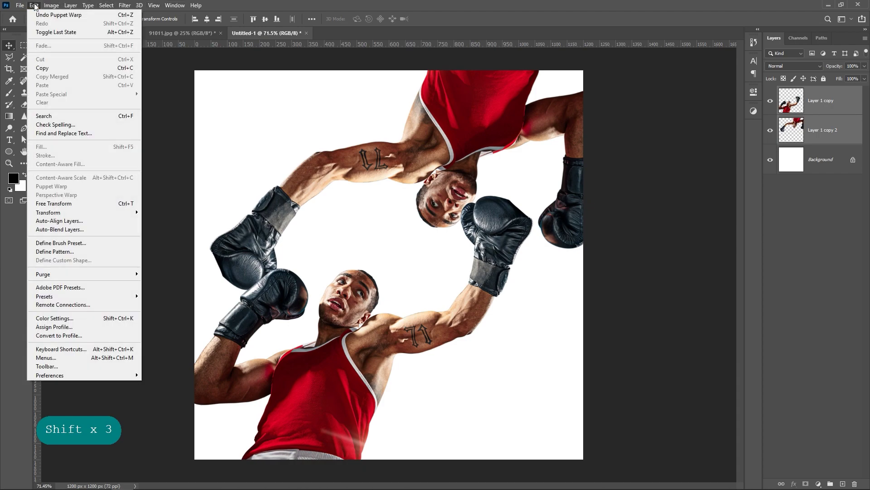
{"action": "left_click", "coordinate": [60, 203]}
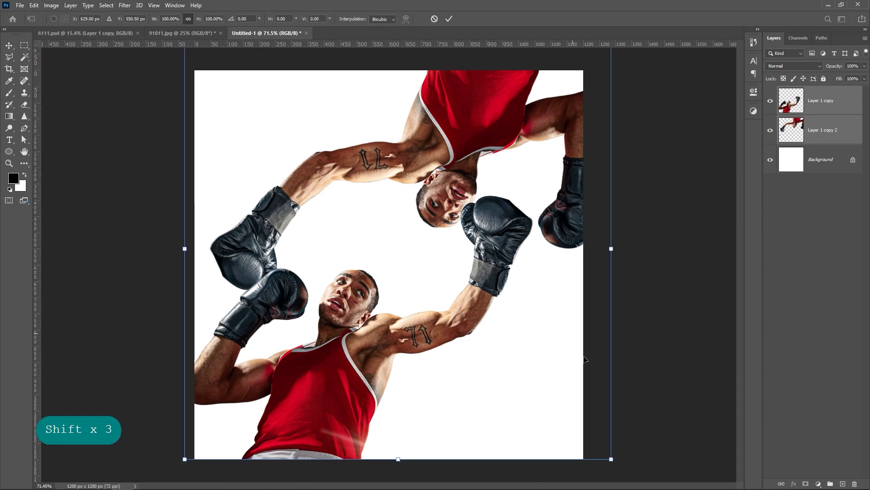
{"action": "left_click_drag", "start_coordinate": [601, 448], "coordinate": [577, 422]}
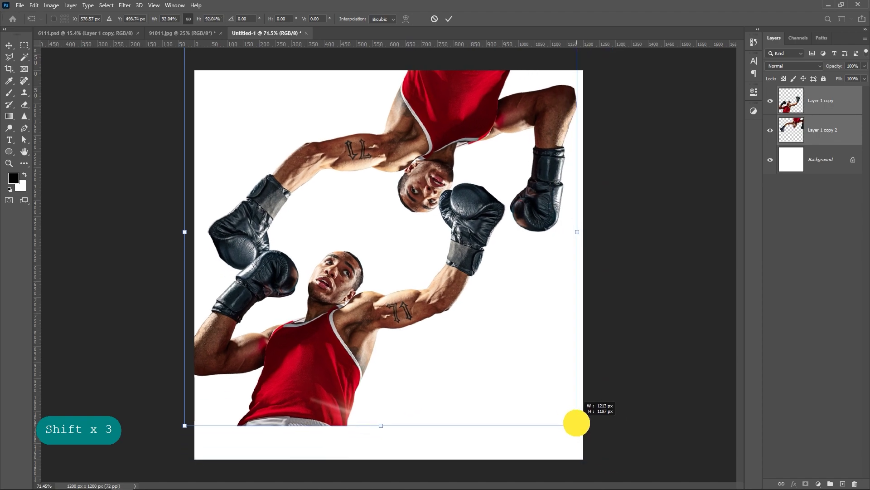
{"action": "left_click_drag", "start_coordinate": [529, 402], "coordinate": [534, 436]}
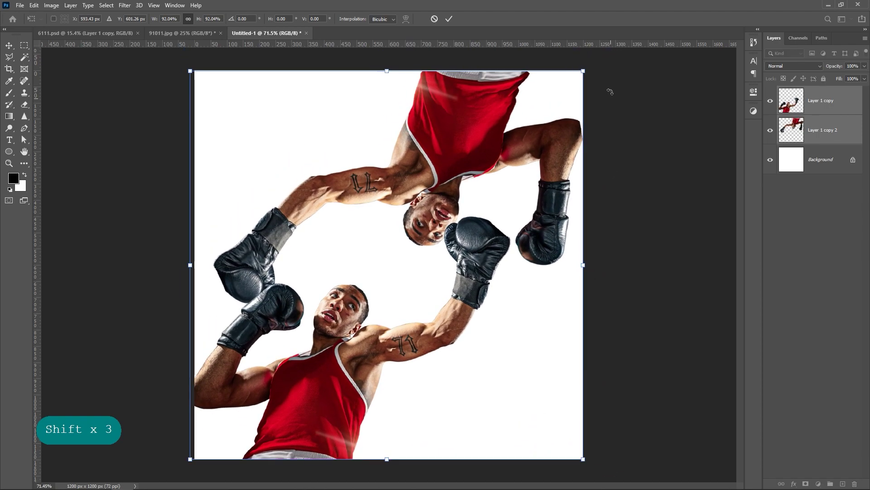
- Enlarge both boxers to about 95.7% of their original size, shift them to balance the composition, apply the transform and deselect
{"action": "left_click_drag", "start_coordinate": [584, 70], "coordinate": [597, 61]}
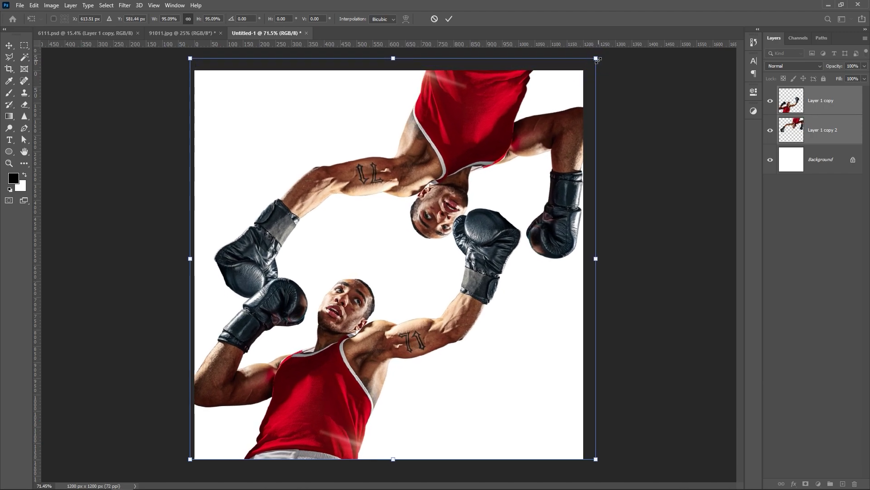
{"action": "left_click_drag", "start_coordinate": [487, 132], "coordinate": [482, 128]}
{"action": "key", "text": "space"}
{"action": "left_click_drag", "start_coordinate": [470, 181], "coordinate": [467, 185]}
{"action": "key", "text": "ctrl"}
{"action": "mouse_move", "coordinate": [564, 85]}
{"action": "left_mouse_down"}
{"action": "mouse_move", "coordinate": [569, 78]}
{"action": "mouse_move", "coordinate": [565, 85]}
{"action": "left_mouse_up"}
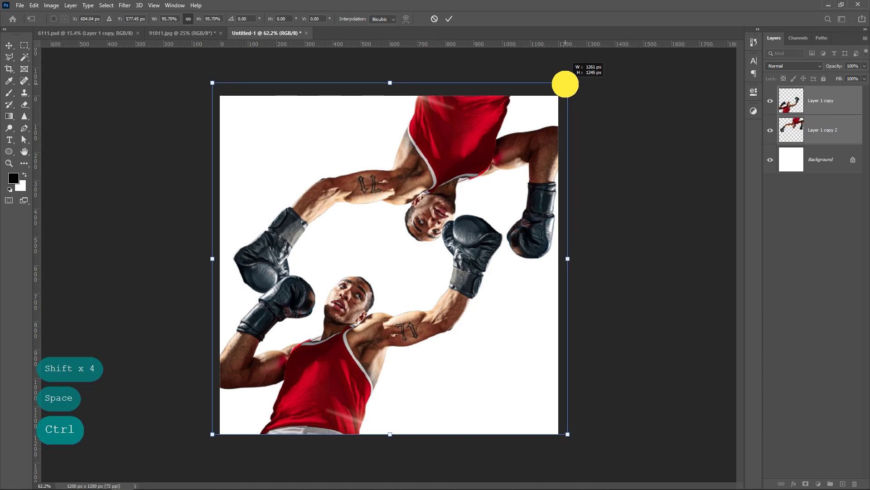
{"action": "left_click_drag", "start_coordinate": [565, 84], "coordinate": [565, 84]}
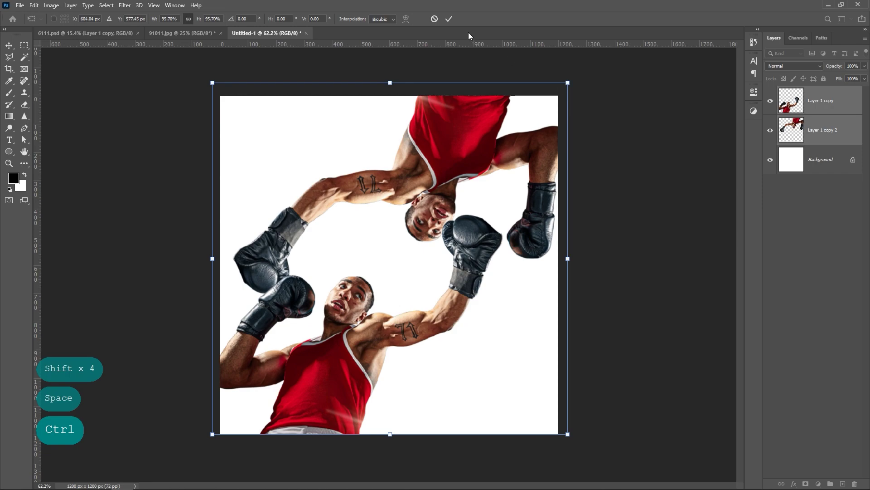
{"action": "left_click", "coordinate": [450, 19]}
{"action": "left_click", "coordinate": [618, 166]}
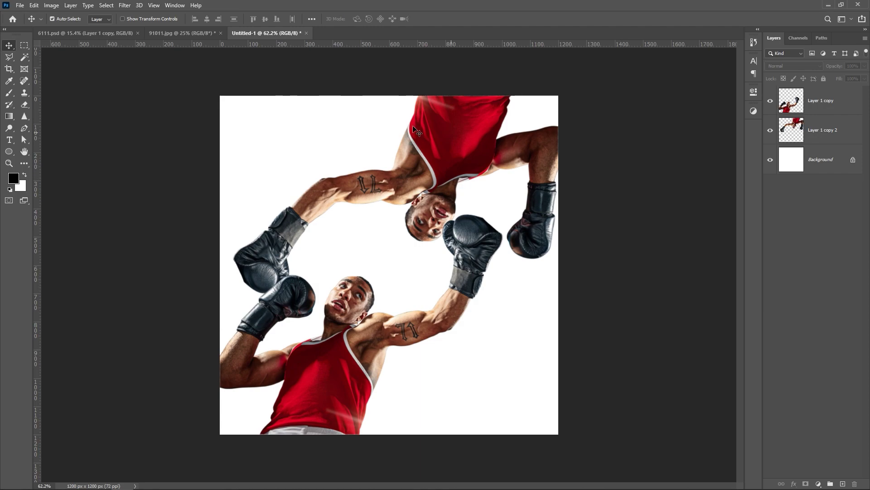
- In 91011.jpg, hide Layer 1 and the colour fill, then bring the Layer 2 splatter circle into the boxer composition
{"action": "left_click", "coordinate": [182, 32]}
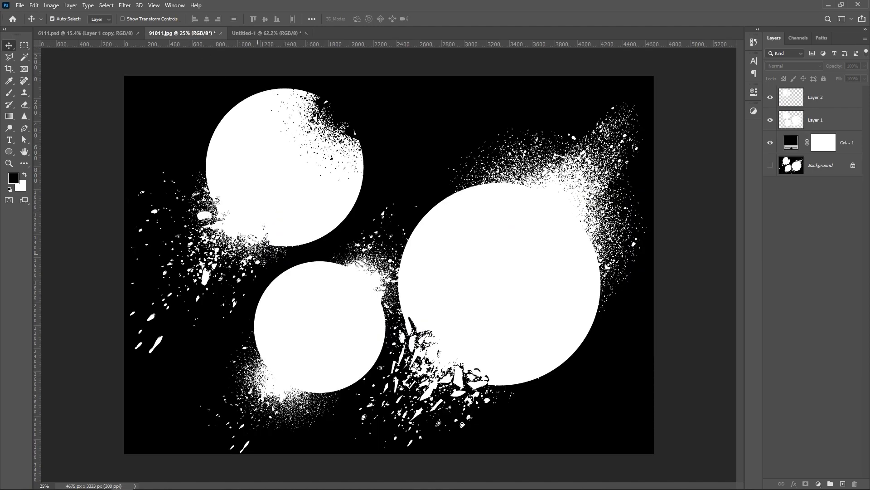
{"action": "left_click_drag", "start_coordinate": [770, 121], "coordinate": [770, 142]}
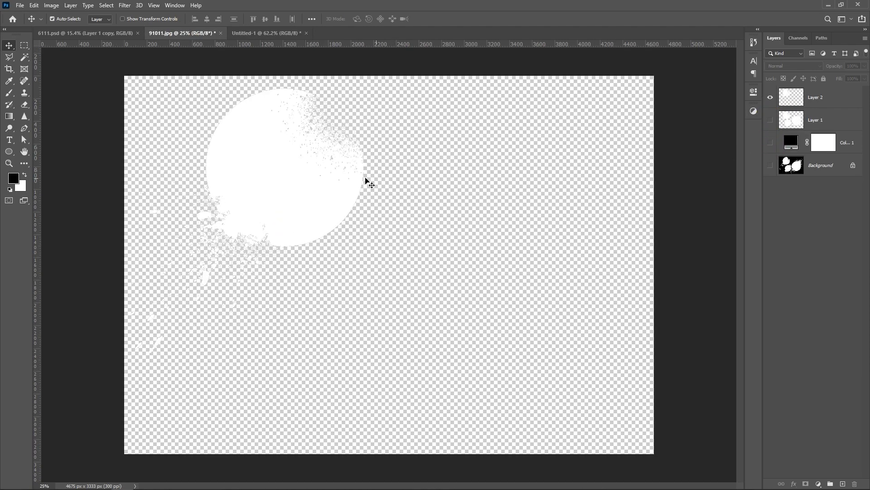
{"action": "left_click_drag", "start_coordinate": [293, 191], "coordinate": [377, 204]}
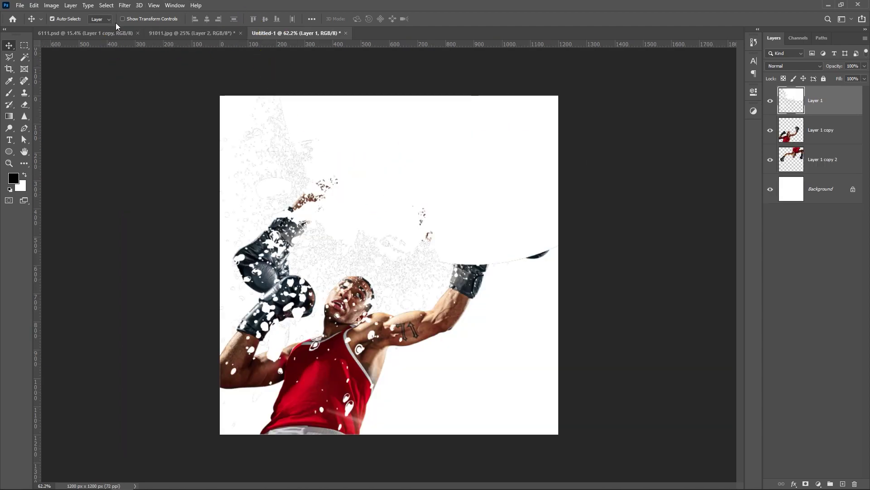
- Turn the splatter circle black with a Hue/Saturation adjustment, setting Lightness to -100
{"action": "left_click", "coordinate": [48, 6]}
{"action": "mouse_move", "coordinate": [108, 28]}
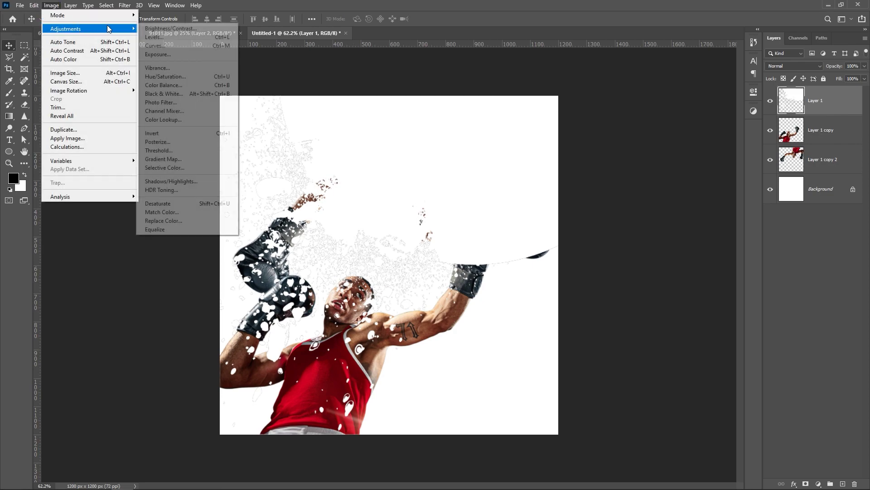
{"action": "left_click", "coordinate": [170, 75]}
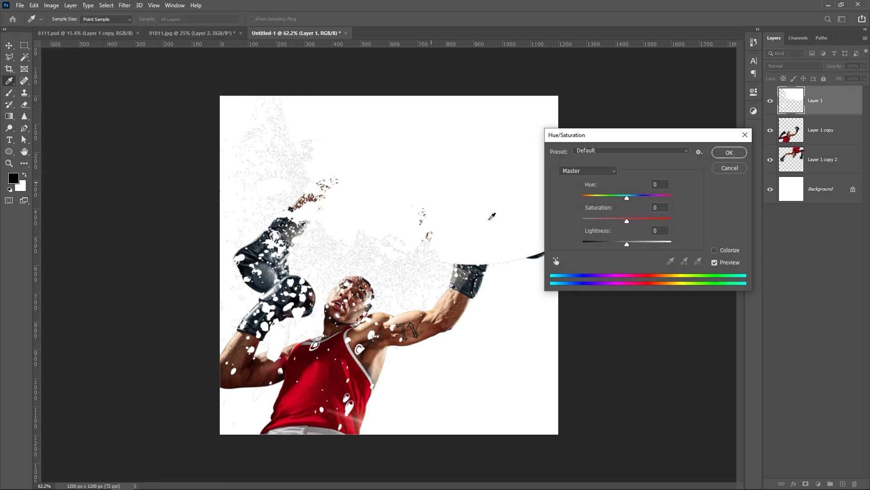
{"action": "left_click_drag", "start_coordinate": [627, 245], "coordinate": [569, 247]}
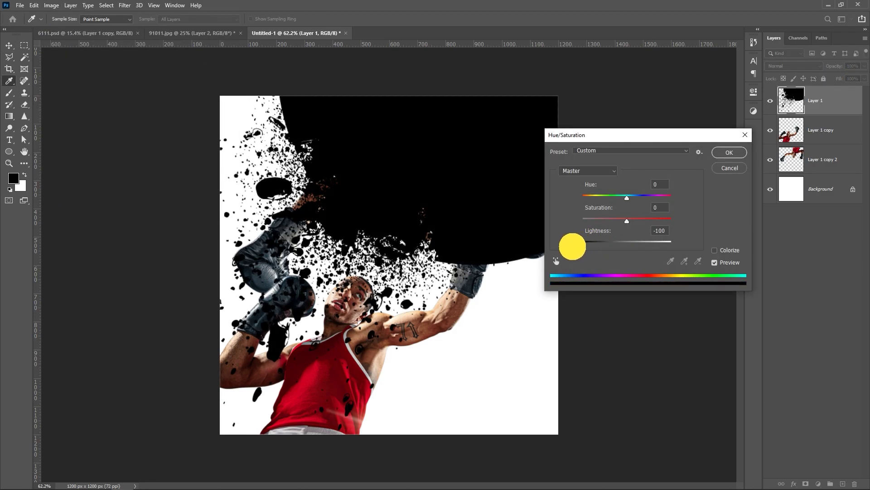
{"action": "left_click", "coordinate": [732, 154]}
- Free-transform the splatter circle to about 36% scale, rotate it about 113° and place it over the upright boxer's punching glove
{"action": "key", "text": "v"}
{"action": "left_click_drag", "start_coordinate": [510, 177], "coordinate": [498, 190]}
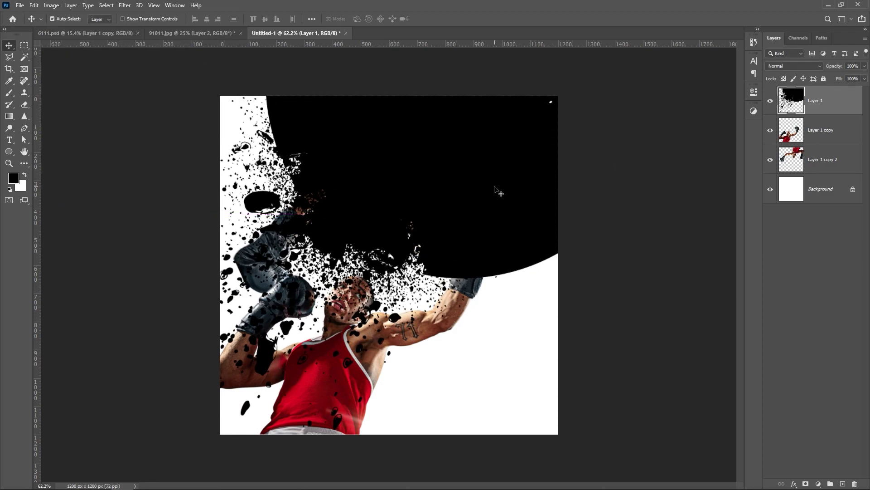
{"action": "left_click", "coordinate": [34, 5]}
{"action": "left_click", "coordinate": [74, 203]}
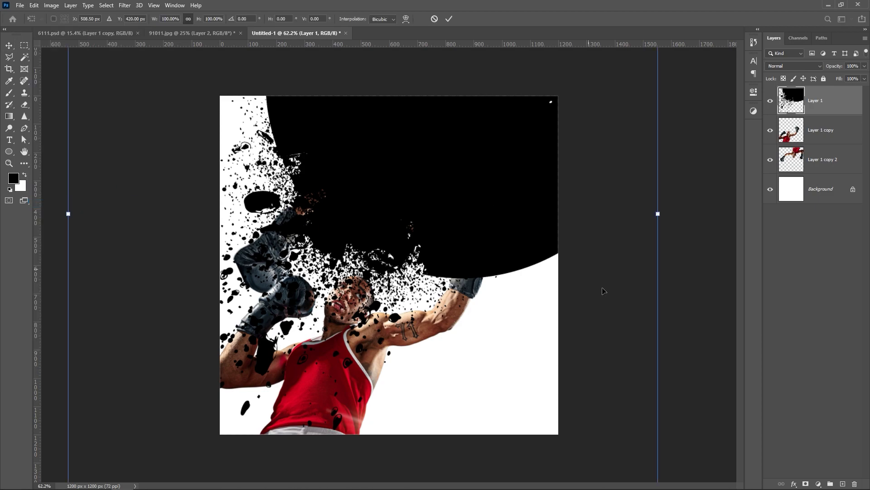
{"action": "left_click_drag", "start_coordinate": [658, 214], "coordinate": [422, 290]}
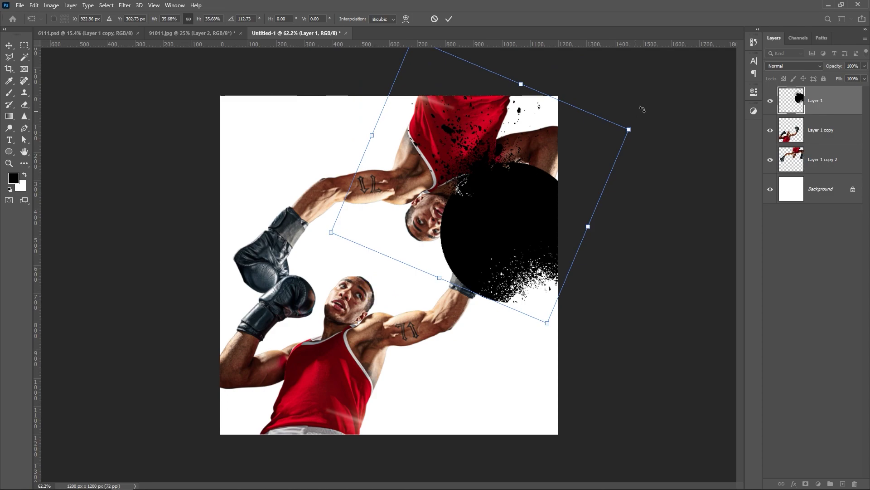
- Shrink the splatter circle to roughly the glove's size, position it with its spatter across the upside-down boxer's face, and apply the transform
{"action": "left_click_drag", "start_coordinate": [630, 129], "coordinate": [524, 165]}
{"action": "left_click_drag", "start_coordinate": [426, 194], "coordinate": [442, 249]}
{"action": "left_click_drag", "start_coordinate": [531, 315], "coordinate": [544, 295]}
{"action": "mouse_move", "coordinate": [438, 262]}
{"action": "left_mouse_down"}
{"action": "mouse_move", "coordinate": [463, 263]}
{"action": "mouse_move", "coordinate": [449, 263]}
{"action": "left_mouse_up"}
{"action": "left_click_drag", "start_coordinate": [490, 310], "coordinate": [467, 272]}
{"action": "left_click_drag", "start_coordinate": [440, 221], "coordinate": [465, 237]}
{"action": "left_click", "coordinate": [449, 19]}
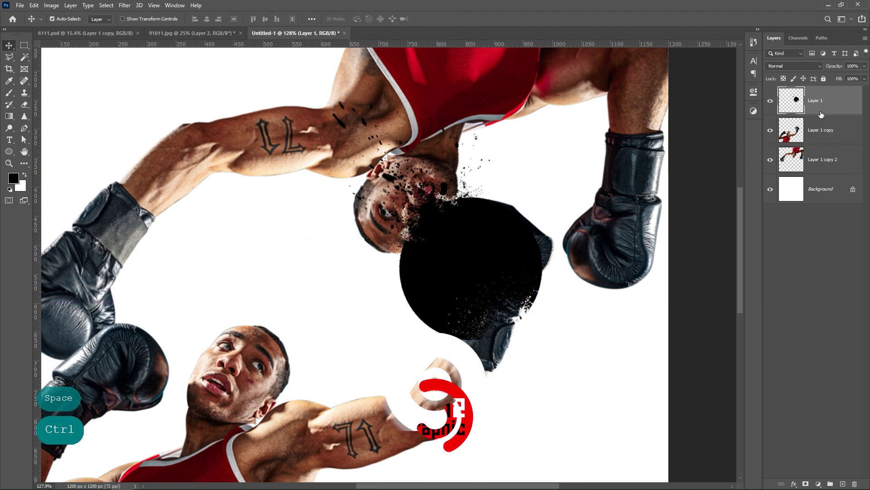
- Tuck the splatter circle behind the punching glove by placing it beneath Layer 1 copy, and add a layer mask to it
{"action": "left_click_drag", "start_coordinate": [816, 100], "coordinate": [816, 140]}
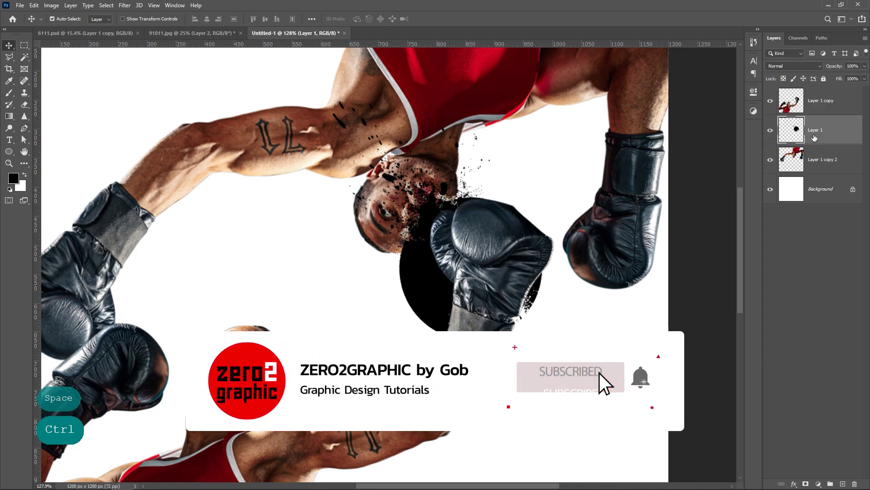
{"action": "left_click_drag", "start_coordinate": [420, 282], "coordinate": [426, 280]}
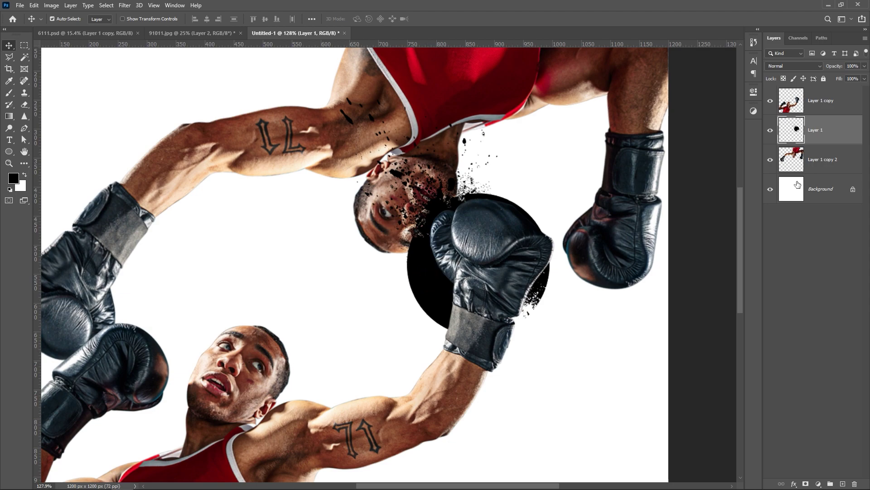
{"action": "left_click", "coordinate": [805, 483]}
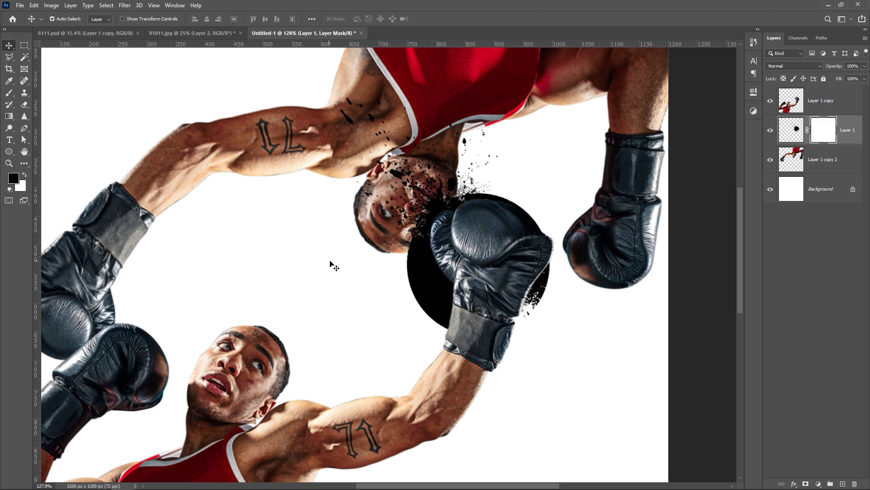
- Choose the Brush tool with the Kyle's Spatter Brushes - Etching Dirty preset from the spatter_brushes folder
{"action": "left_click", "coordinate": [9, 94]}
{"action": "right_click", "coordinate": [365, 189]}
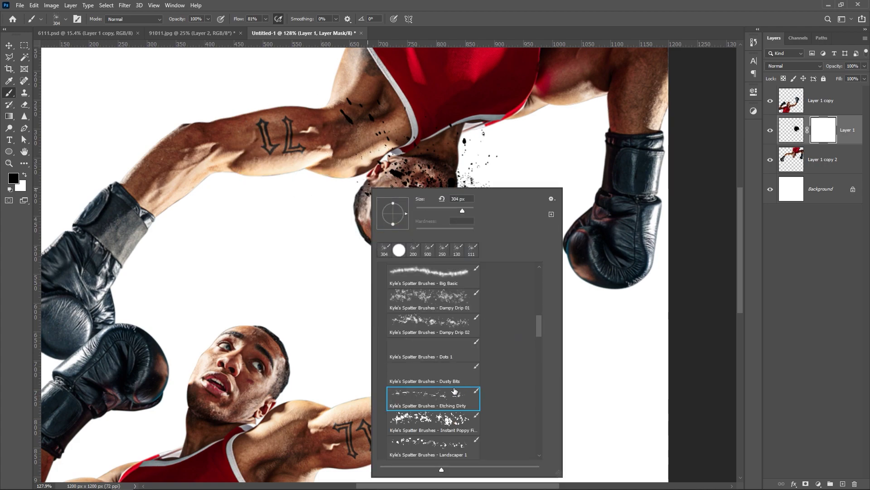
{"action": "mouse_move", "coordinate": [538, 328]}
{"action": "left_mouse_down"}
{"action": "mouse_move", "coordinate": [548, 294]}
{"action": "mouse_move", "coordinate": [542, 253]}
{"action": "left_mouse_up"}
{"action": "left_click", "coordinate": [384, 269]}
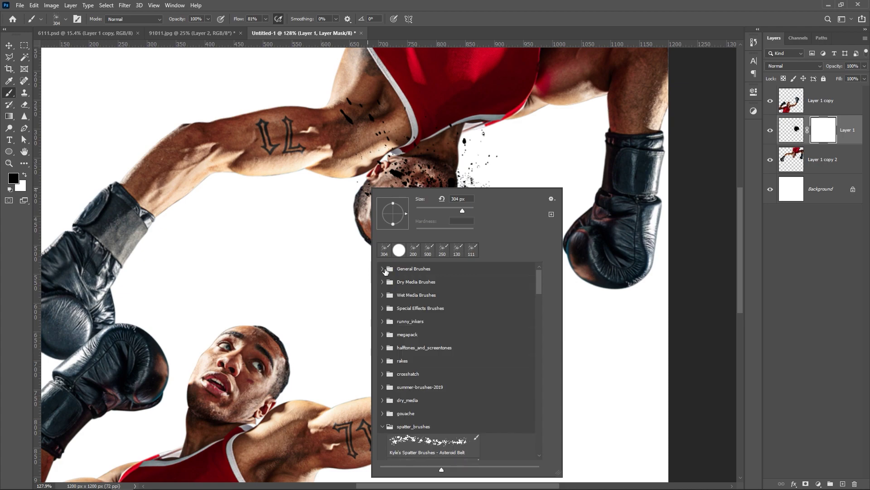
{"action": "mouse_move", "coordinate": [539, 288]}
{"action": "left_mouse_down"}
{"action": "mouse_move", "coordinate": [540, 327]}
{"action": "mouse_move", "coordinate": [540, 292]}
{"action": "left_mouse_up"}
{"action": "left_click", "coordinate": [423, 348]}
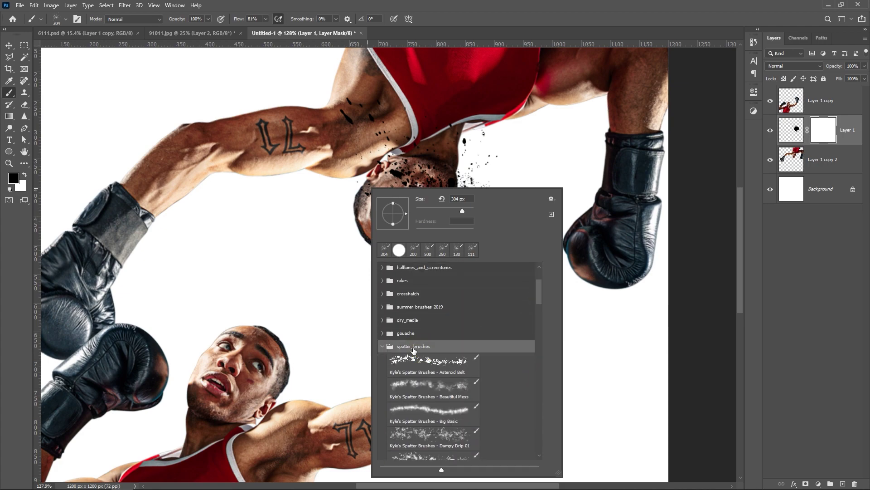
{"action": "scroll", "coordinate": [538, 302], "scroll_direction": "down", "scroll_amount": 6}
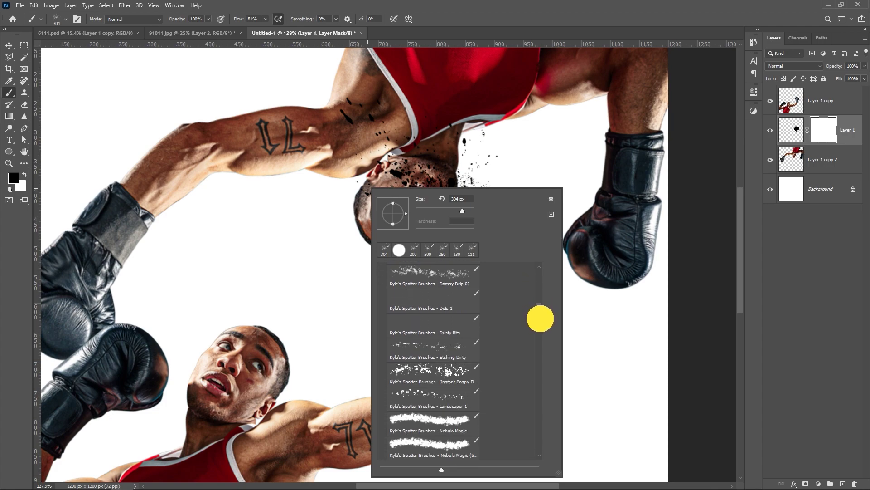
{"action": "left_click", "coordinate": [441, 348]}
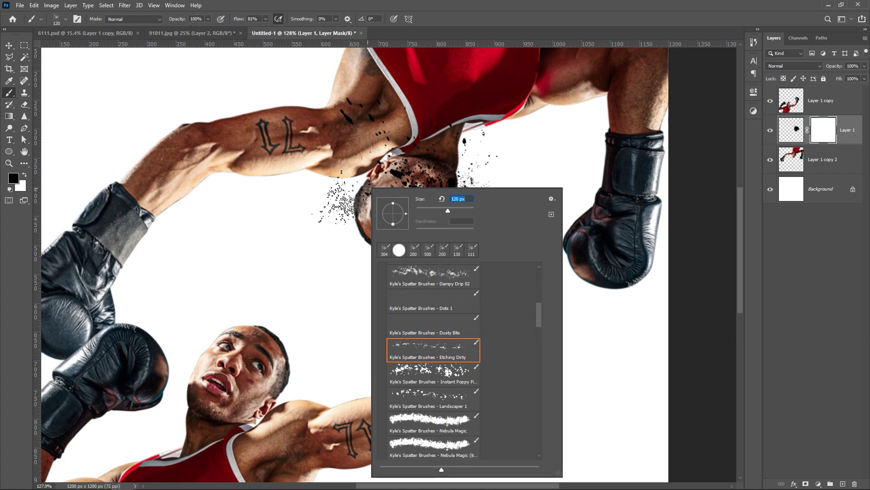
- Paint black on Layer 1's mask with the spatter brush, reduced to 90 px, to erase the solid circle around the glove
{"action": "left_click", "coordinate": [369, 169]}
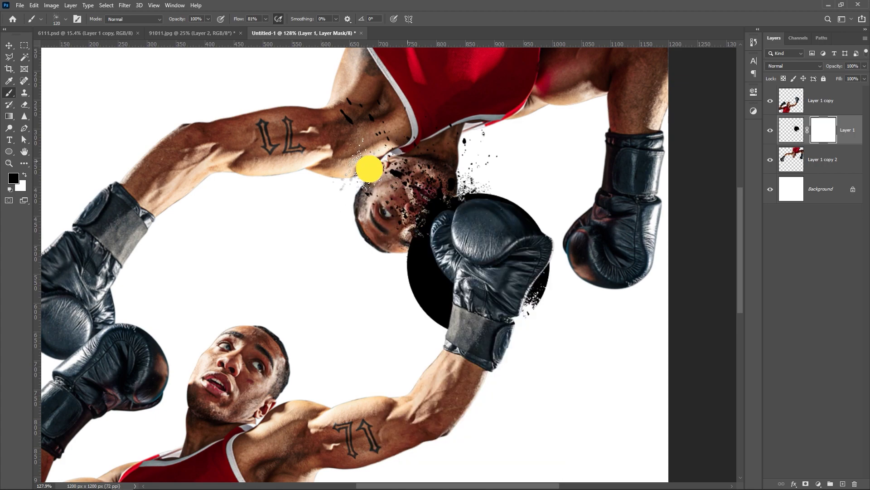
{"action": "mouse_move", "coordinate": [425, 273]}
{"action": "left_mouse_down"}
{"action": "mouse_move", "coordinate": [414, 305]}
{"action": "mouse_move", "coordinate": [442, 320]}
{"action": "mouse_move", "coordinate": [553, 292]}
{"action": "mouse_move", "coordinate": [513, 312]}
{"action": "mouse_move", "coordinate": [550, 278]}
{"action": "mouse_move", "coordinate": [525, 235]}
{"action": "mouse_move", "coordinate": [562, 206]}
{"action": "mouse_move", "coordinate": [505, 231]}
{"action": "mouse_move", "coordinate": [510, 200]}
{"action": "mouse_move", "coordinate": [499, 208]}
{"action": "mouse_move", "coordinate": [506, 205]}
{"action": "mouse_move", "coordinate": [494, 184]}
{"action": "mouse_move", "coordinate": [515, 188]}
{"action": "mouse_move", "coordinate": [500, 186]}
{"action": "mouse_move", "coordinate": [496, 195]}
{"action": "mouse_move", "coordinate": [511, 226]}
{"action": "left_mouse_up"}
{"action": "mouse_move", "coordinate": [467, 331]}
{"action": "left_mouse_down"}
{"action": "mouse_move", "coordinate": [442, 351]}
{"action": "mouse_move", "coordinate": [373, 363]}
{"action": "mouse_move", "coordinate": [390, 327]}
{"action": "mouse_move", "coordinate": [397, 338]}
{"action": "left_mouse_up"}
{"action": "key", "text": "bracketleft"}
{"action": "key", "text": "bracketleft"}
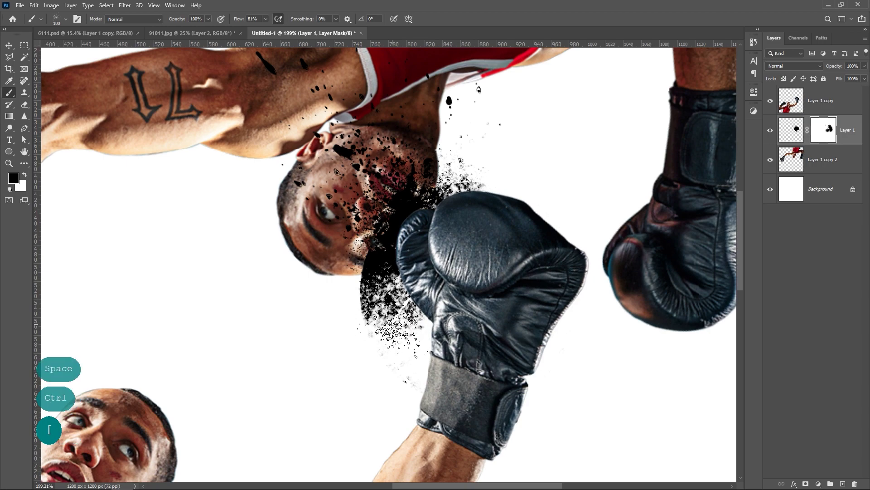
{"action": "mouse_move", "coordinate": [351, 363]}
{"action": "left_mouse_down"}
{"action": "mouse_move", "coordinate": [392, 388]}
{"action": "mouse_move", "coordinate": [432, 335]}
{"action": "mouse_move", "coordinate": [391, 305]}
{"action": "mouse_move", "coordinate": [355, 294]}
{"action": "mouse_move", "coordinate": [368, 292]}
{"action": "mouse_move", "coordinate": [349, 279]}
{"action": "mouse_move", "coordinate": [388, 286]}
{"action": "mouse_move", "coordinate": [366, 305]}
{"action": "mouse_move", "coordinate": [368, 319]}
{"action": "mouse_move", "coordinate": [415, 286]}
{"action": "mouse_move", "coordinate": [393, 401]}
{"action": "mouse_move", "coordinate": [424, 300]}
{"action": "mouse_move", "coordinate": [474, 271]}
{"action": "mouse_move", "coordinate": [498, 228]}
{"action": "mouse_move", "coordinate": [486, 199]}
{"action": "mouse_move", "coordinate": [501, 189]}
{"action": "mouse_move", "coordinate": [487, 222]}
{"action": "mouse_move", "coordinate": [406, 230]}
{"action": "left_mouse_up"}
- Switch the brush to white and paint on Layer 1's mask to restore some black spatter between the face and glove
{"action": "key", "text": "x"}
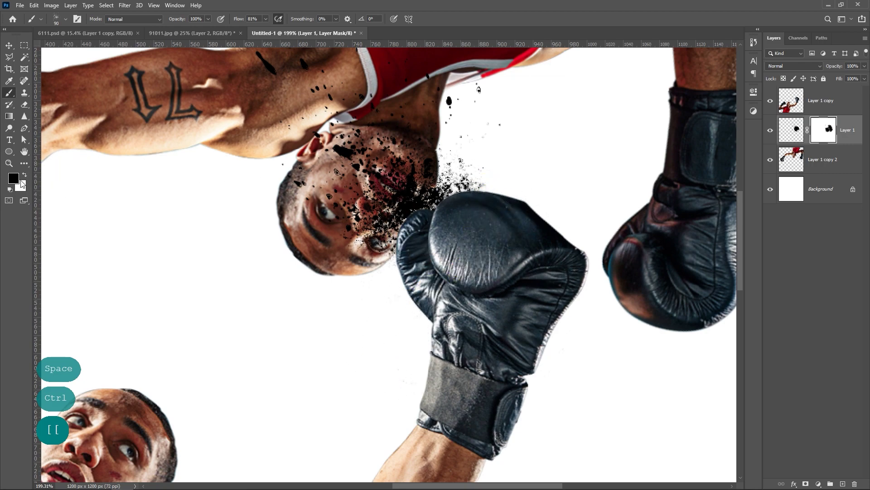
{"action": "left_click", "coordinate": [390, 244]}
{"action": "mouse_move", "coordinate": [389, 245]}
{"action": "left_mouse_down"}
{"action": "mouse_move", "coordinate": [332, 237]}
{"action": "mouse_move", "coordinate": [355, 221]}
{"action": "mouse_move", "coordinate": [432, 274]}
{"action": "mouse_move", "coordinate": [426, 295]}
{"action": "mouse_move", "coordinate": [379, 308]}
{"action": "left_mouse_up"}
{"action": "mouse_move", "coordinate": [419, 229]}
{"action": "left_mouse_down"}
{"action": "mouse_move", "coordinate": [480, 234]}
{"action": "mouse_move", "coordinate": [390, 246]}
{"action": "left_mouse_up"}
{"action": "key", "text": "v"}
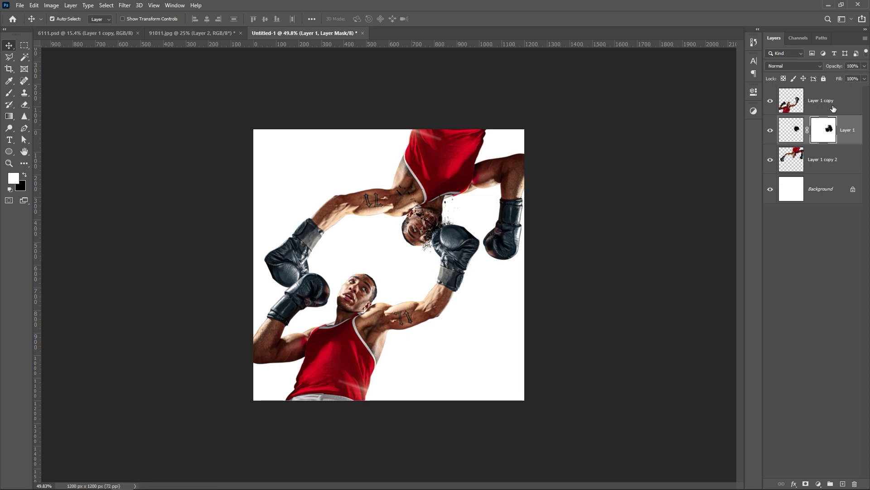
- Add a new layer above Layer 1 copy 2 and paint black spatter over the punched face, enlarging the brush to 150 px
{"action": "left_click", "coordinate": [828, 157]}
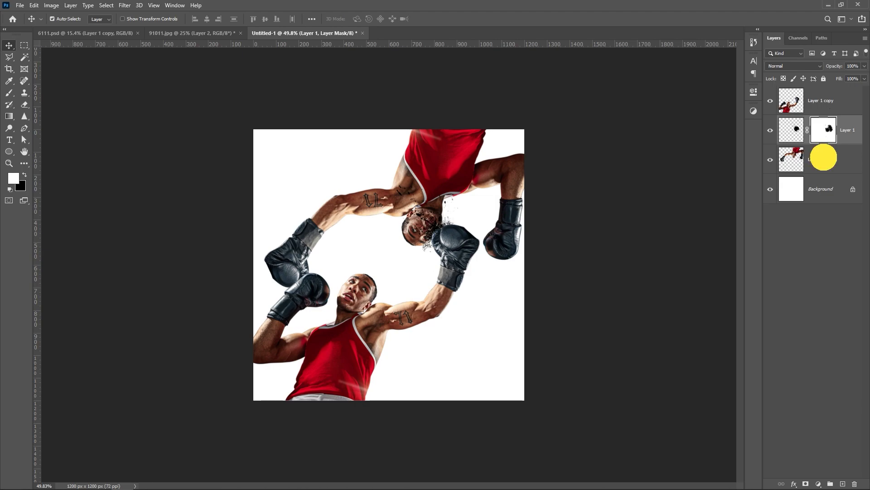
{"action": "left_click", "coordinate": [842, 484]}
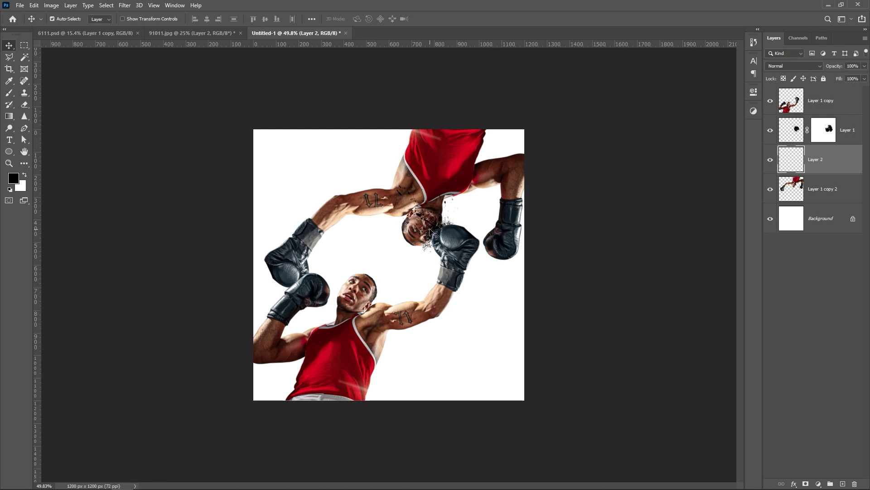
{"action": "left_click", "coordinate": [9, 92]}
{"action": "key", "text": "space"}
{"action": "mouse_move", "coordinate": [441, 243]}
{"action": "left_mouse_down"}
{"action": "mouse_move", "coordinate": [459, 218]}
{"action": "mouse_move", "coordinate": [435, 211]}
{"action": "mouse_move", "coordinate": [451, 200]}
{"action": "mouse_move", "coordinate": [443, 181]}
{"action": "mouse_move", "coordinate": [451, 204]}
{"action": "left_mouse_up"}
{"action": "key", "text": "ctrl"}
{"action": "key", "text": "bracketright"}
{"action": "key", "text": "bracketright"}
{"action": "key", "text": "bracketright"}
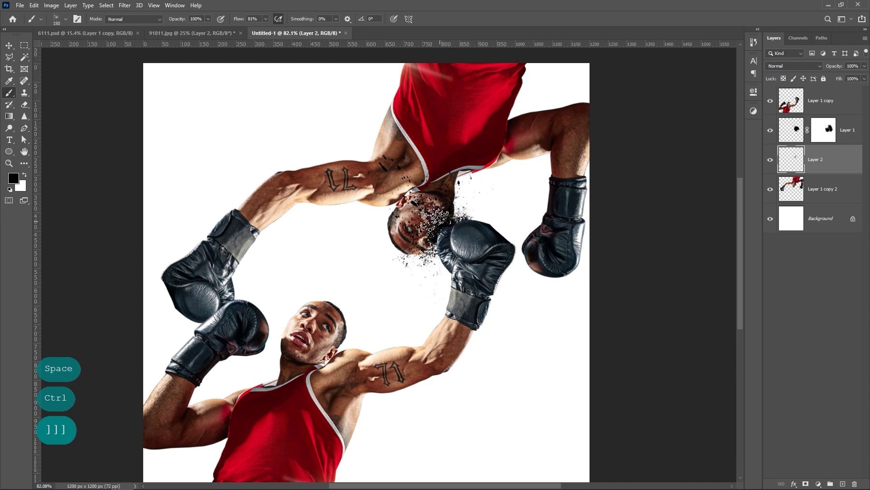
- Add a new layer above Layer 1 copy and paint black spatter along the punching glove's edge near the face
{"action": "left_click", "coordinate": [823, 104]}
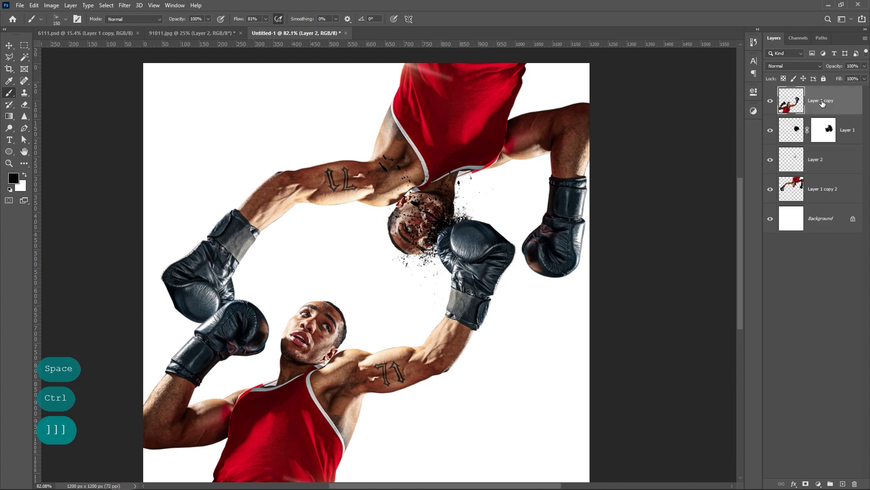
{"action": "left_click", "coordinate": [842, 484]}
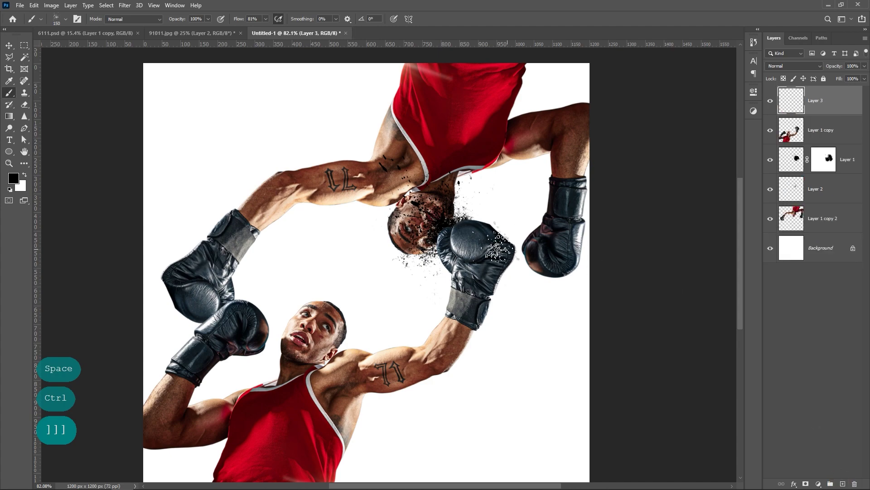
{"action": "mouse_move", "coordinate": [454, 233]}
{"action": "left_mouse_down"}
{"action": "mouse_move", "coordinate": [431, 237]}
{"action": "mouse_move", "coordinate": [429, 248]}
{"action": "mouse_move", "coordinate": [466, 208]}
{"action": "mouse_move", "coordinate": [473, 212]}
{"action": "left_mouse_up"}
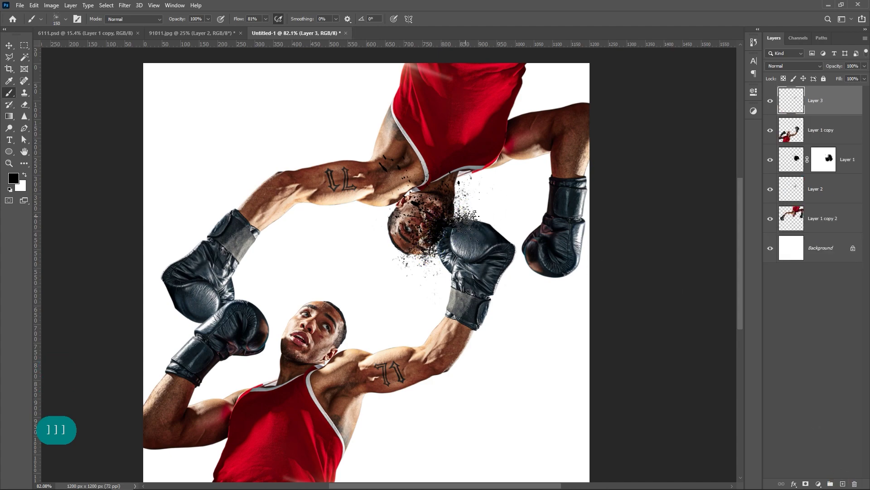
{"action": "left_click", "coordinate": [427, 257]}
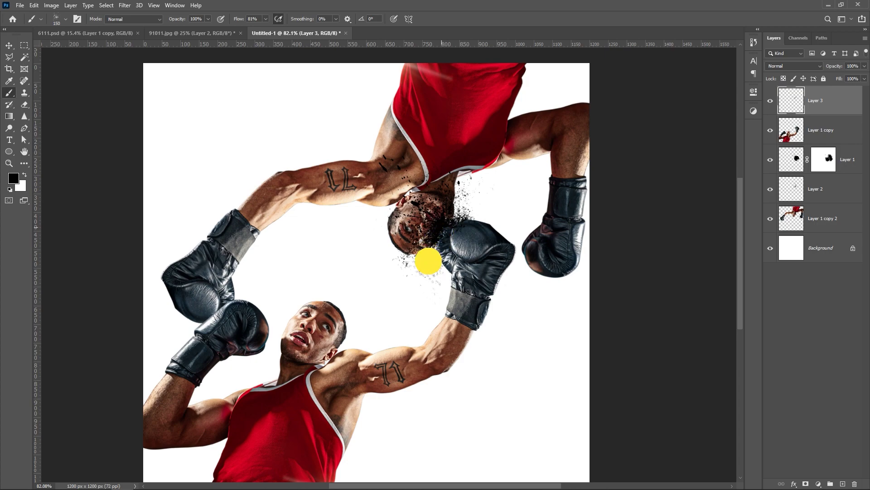
- Darken the Background layer to mid-grey by lowering its Lightness in a Hue/Saturation adjustment
{"action": "left_click", "coordinate": [819, 254]}
{"action": "left_click", "coordinate": [51, 6]}
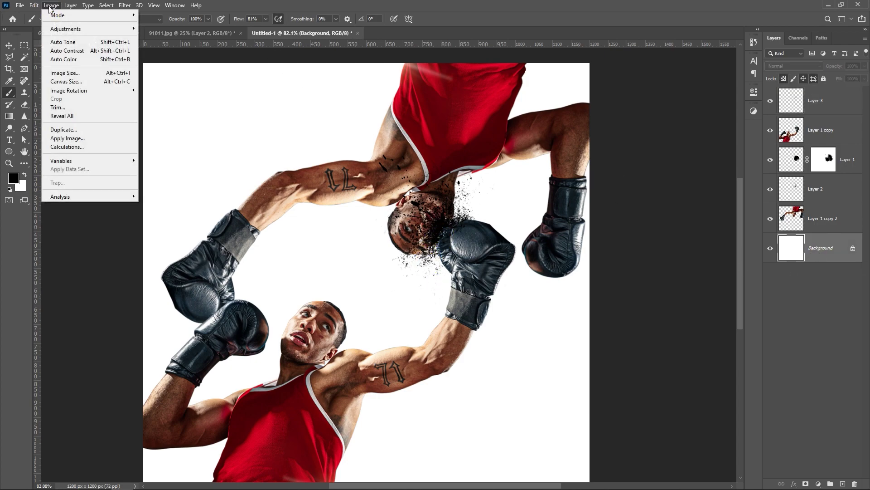
{"action": "mouse_move", "coordinate": [88, 28]}
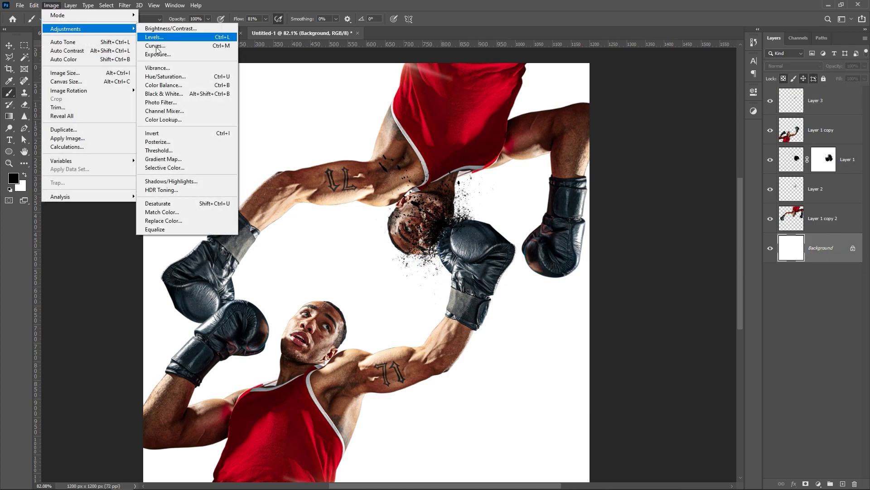
{"action": "left_click", "coordinate": [169, 77]}
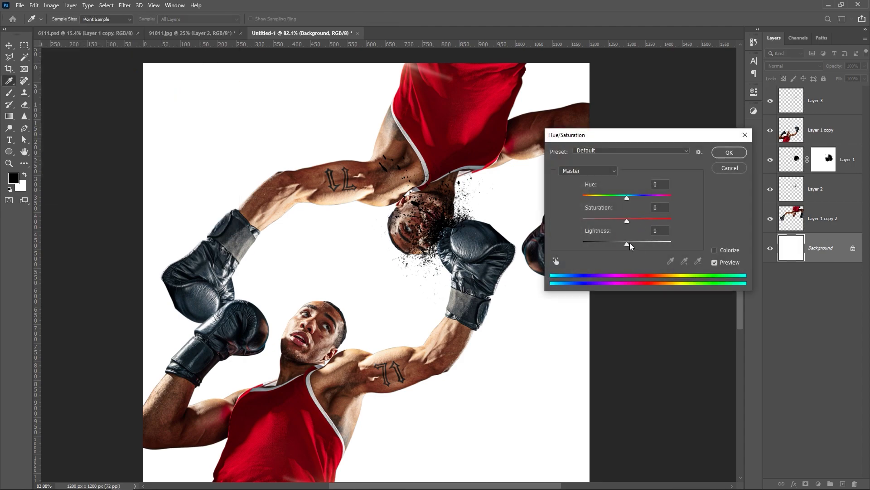
{"action": "left_click_drag", "start_coordinate": [629, 245], "coordinate": [603, 244]}
{"action": "left_click", "coordinate": [729, 152]}
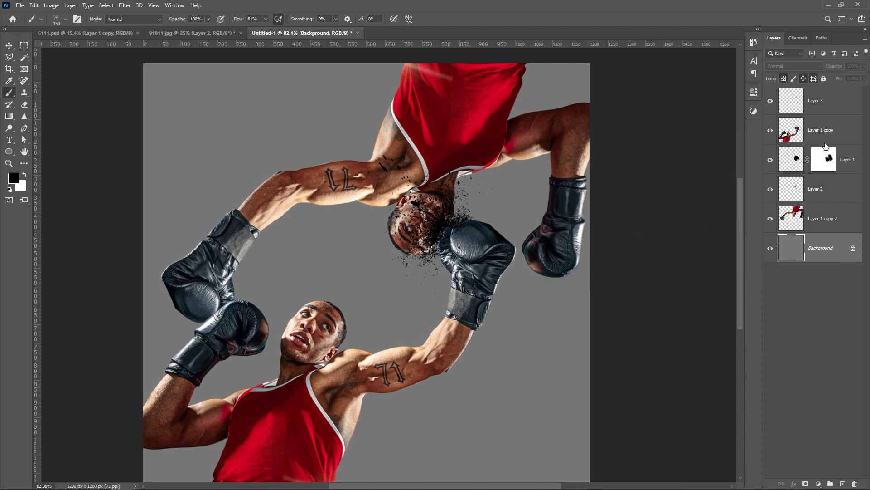
- Add a new layer above Layer 1 and paint white spatter around the punched face and behind the glove
{"action": "left_click", "coordinate": [847, 159]}
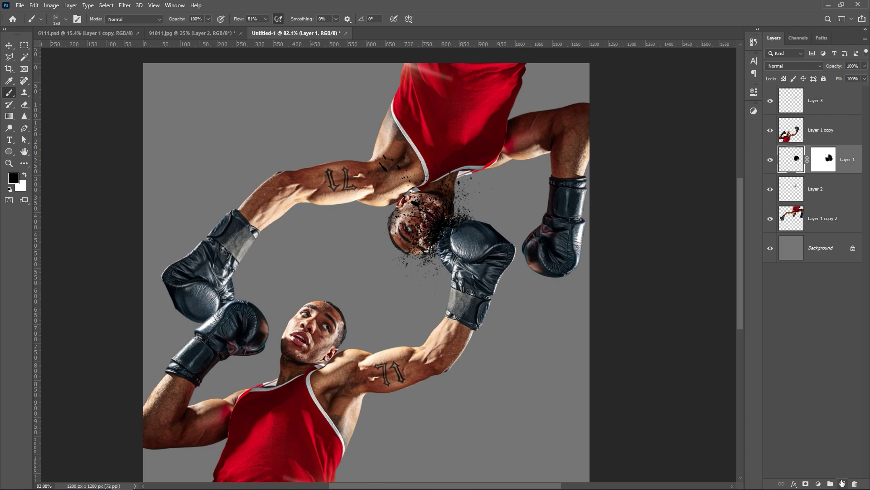
{"action": "left_click", "coordinate": [842, 483]}
{"action": "left_click", "coordinate": [24, 175]}
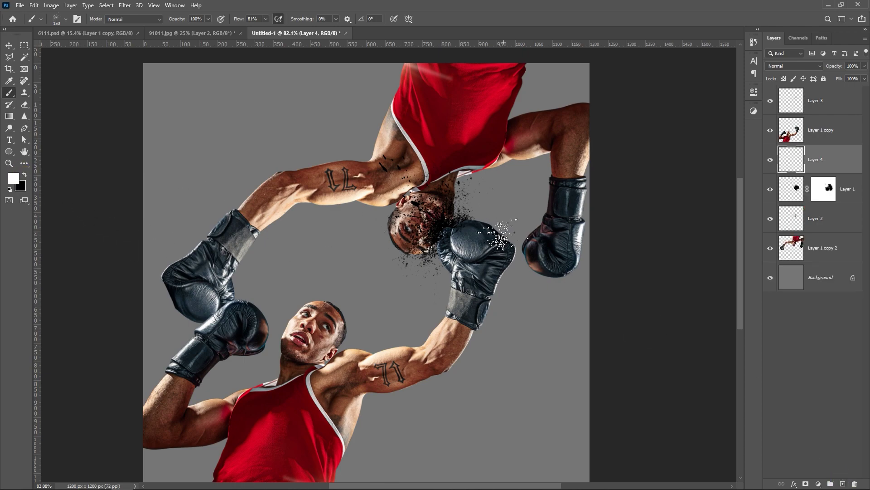
{"action": "left_click_drag", "start_coordinate": [433, 240], "coordinate": [470, 194]}
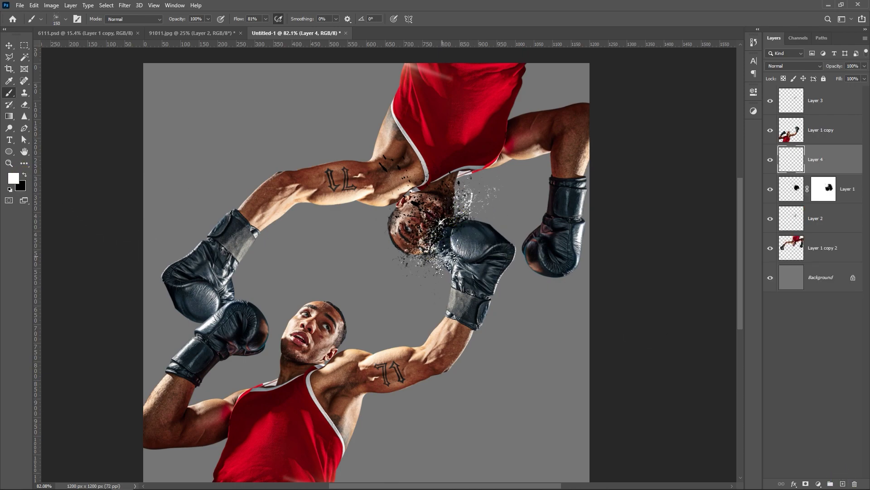
{"action": "left_click", "coordinate": [368, 243]}
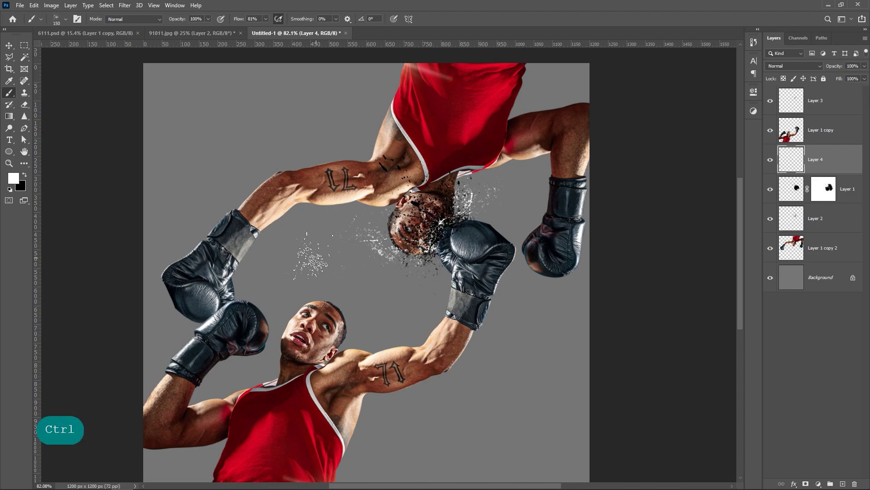
{"action": "key", "text": "ctrl+z"}
{"action": "left_click", "coordinate": [398, 249]}
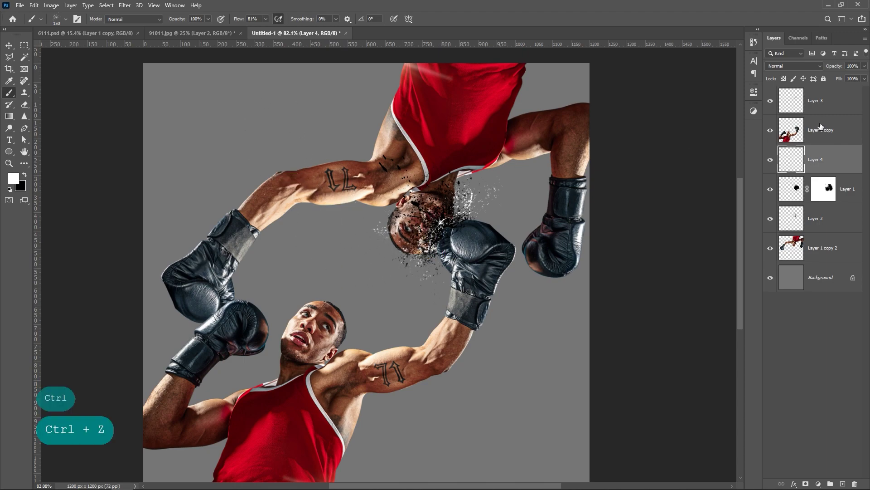
- Add a new layer above Layer 3 and dab white spatter over the point where the glove meets the face
{"action": "left_click", "coordinate": [822, 101]}
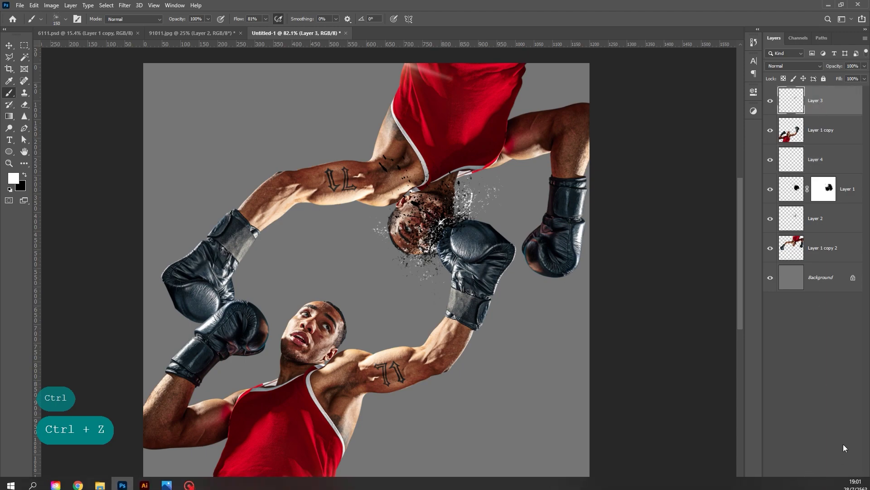
{"action": "left_click", "coordinate": [843, 483]}
{"action": "left_click", "coordinate": [442, 226]}
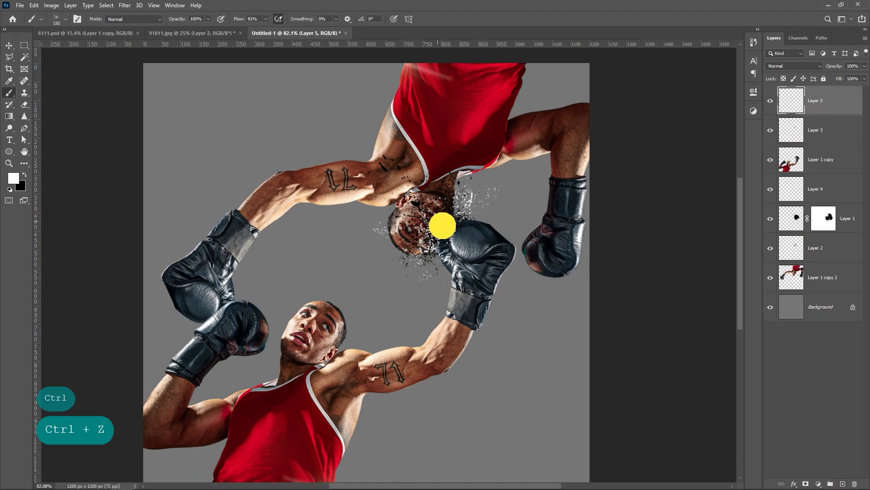
{"action": "left_click", "coordinate": [415, 287]}
{"action": "key", "text": "ctrl+z"}
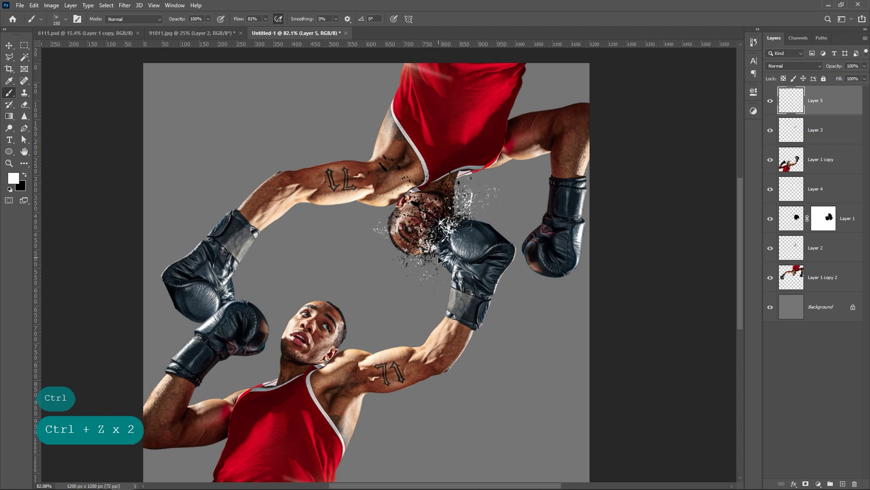
{"action": "left_click", "coordinate": [439, 229]}
{"action": "left_click", "coordinate": [433, 185]}
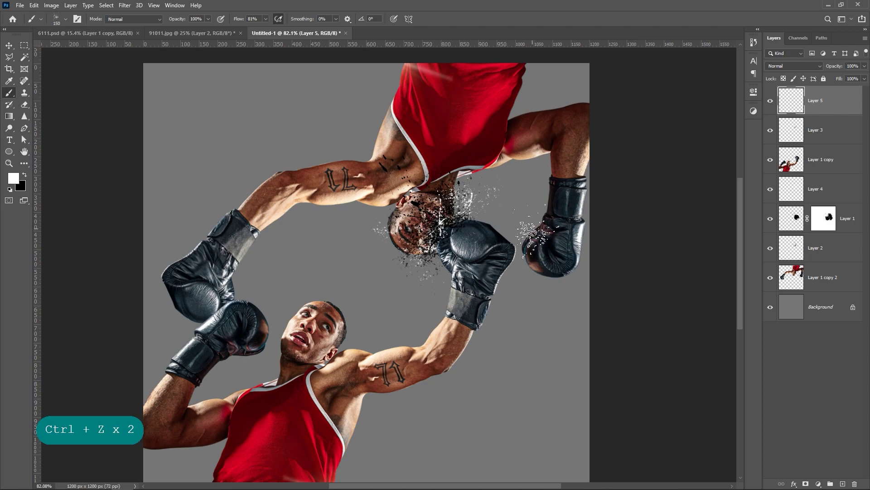
- Paint more white spatter on the topmost layer, spreading outward from the impact above the punching glove
{"action": "key", "text": "space"}
{"action": "left_click", "coordinate": [416, 283]}
{"action": "left_click_drag", "start_coordinate": [416, 283], "coordinate": [395, 283]}
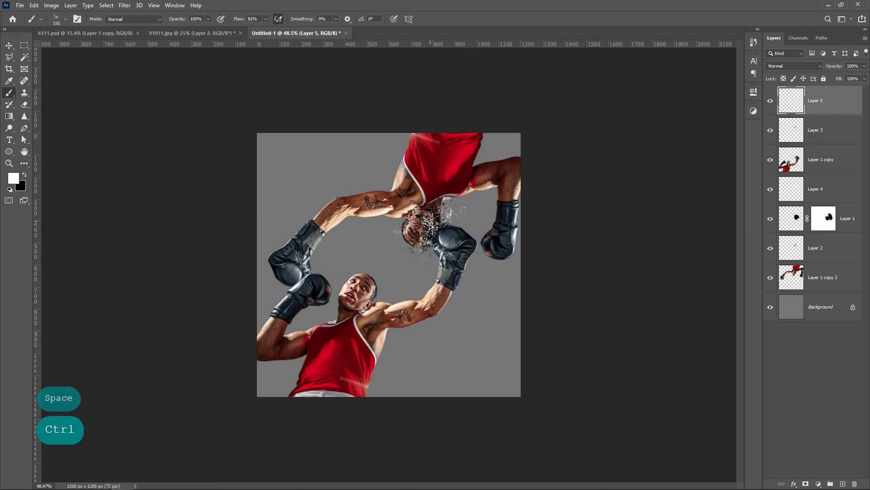
{"action": "left_click_drag", "start_coordinate": [429, 284], "coordinate": [438, 290]}
{"action": "mouse_move", "coordinate": [467, 227]}
{"action": "left_mouse_down"}
{"action": "mouse_move", "coordinate": [497, 243]}
{"action": "mouse_move", "coordinate": [505, 262]}
{"action": "left_mouse_up"}
{"action": "key", "text": "ctrl+z"}
{"action": "mouse_move", "coordinate": [467, 213]}
{"action": "left_mouse_down"}
{"action": "mouse_move", "coordinate": [503, 222]}
{"action": "mouse_move", "coordinate": [491, 218]}
{"action": "left_mouse_up"}
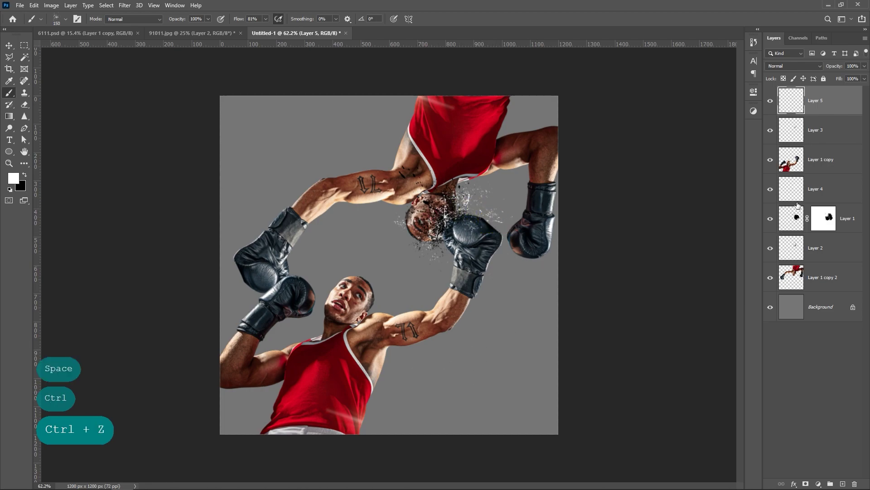
- Add a layer mask to Layer 1 copy and dissolve the lower edge of the upright boxer's shirt with a 200 px black spatter brush
{"action": "left_click", "coordinate": [810, 170]}
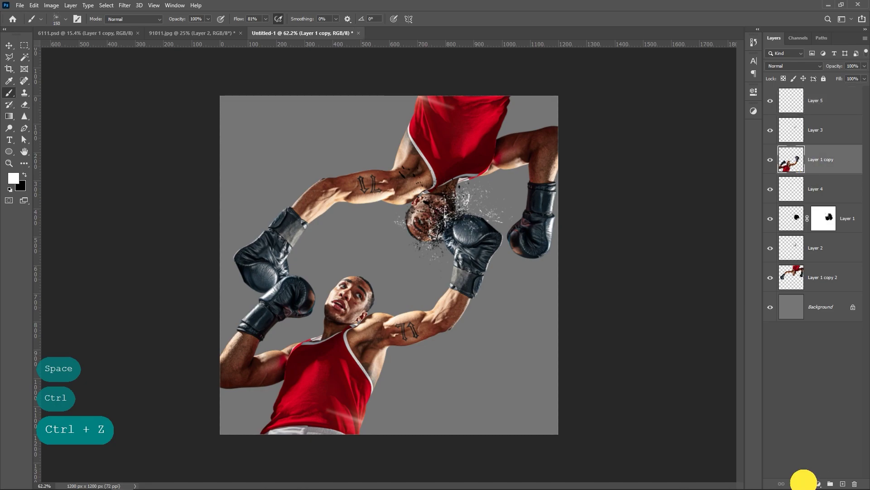
{"action": "left_click", "coordinate": [805, 482]}
{"action": "left_click", "coordinate": [24, 175]}
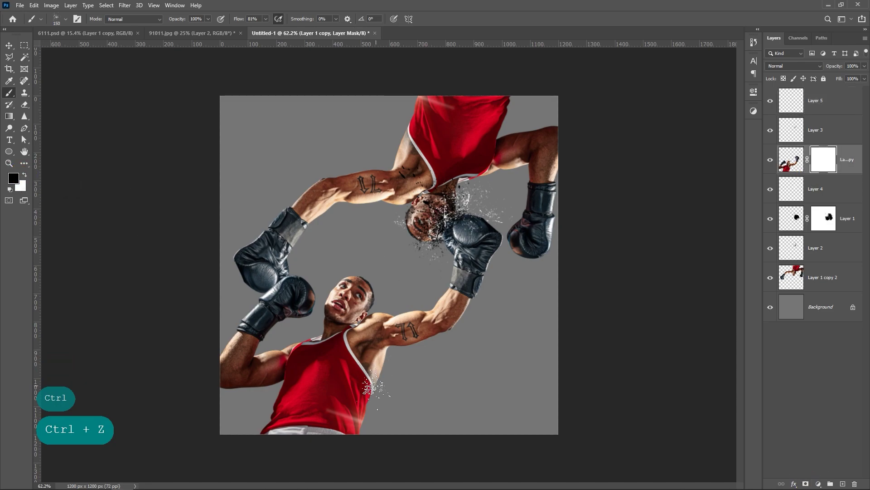
{"action": "key", "text": "bracketright"}
{"action": "key", "text": "bracketright"}
{"action": "mouse_move", "coordinate": [230, 458]}
{"action": "left_mouse_down"}
{"action": "mouse_move", "coordinate": [244, 444]}
{"action": "mouse_move", "coordinate": [432, 401]}
{"action": "mouse_move", "coordinate": [293, 434]}
{"action": "mouse_move", "coordinate": [303, 449]}
{"action": "mouse_move", "coordinate": [397, 401]}
{"action": "mouse_move", "coordinate": [402, 374]}
{"action": "mouse_move", "coordinate": [369, 431]}
{"action": "mouse_move", "coordinate": [231, 459]}
{"action": "mouse_move", "coordinate": [295, 456]}
{"action": "left_mouse_up"}
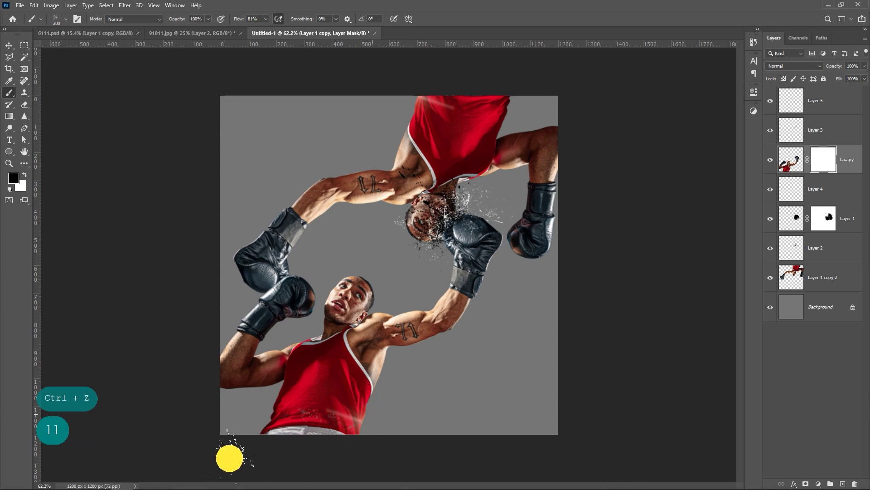
- Add a layer mask to Layer 1 copy 2 and paint black spatter to dissolve the cropped edge of the upside-down boxer's shirt
{"action": "left_click", "coordinate": [812, 266]}
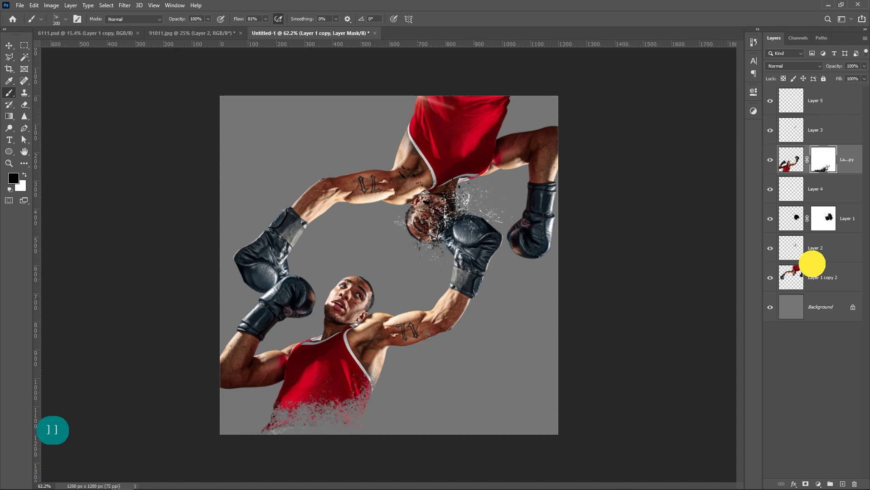
{"action": "key", "text": "x"}
{"action": "left_click", "coordinate": [815, 276]}
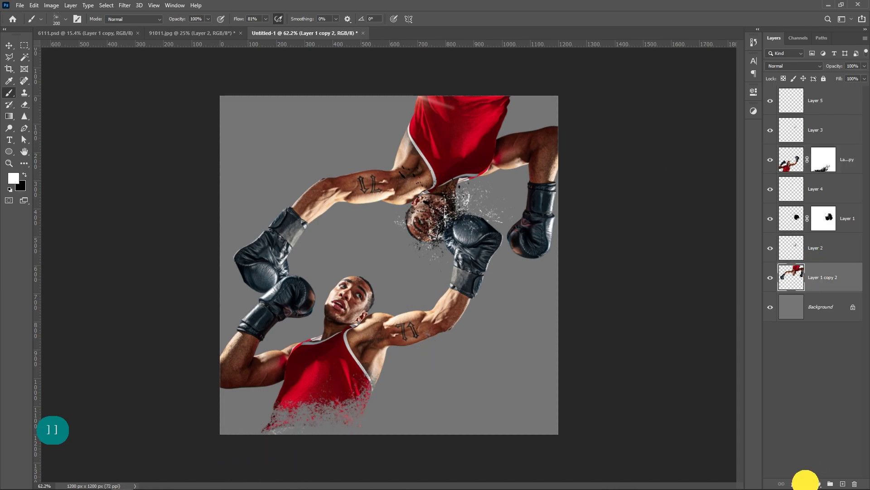
{"action": "left_click", "coordinate": [805, 483]}
{"action": "key", "text": "x"}
{"action": "mouse_move", "coordinate": [376, 93]}
{"action": "left_mouse_down"}
{"action": "mouse_move", "coordinate": [469, 79]}
{"action": "mouse_move", "coordinate": [443, 68]}
{"action": "mouse_move", "coordinate": [447, 78]}
{"action": "mouse_move", "coordinate": [419, 93]}
{"action": "mouse_move", "coordinate": [412, 87]}
{"action": "mouse_move", "coordinate": [431, 85]}
{"action": "mouse_move", "coordinate": [449, 66]}
{"action": "mouse_move", "coordinate": [487, 82]}
{"action": "mouse_move", "coordinate": [492, 95]}
{"action": "mouse_move", "coordinate": [523, 67]}
{"action": "mouse_move", "coordinate": [577, 53]}
{"action": "left_mouse_up"}
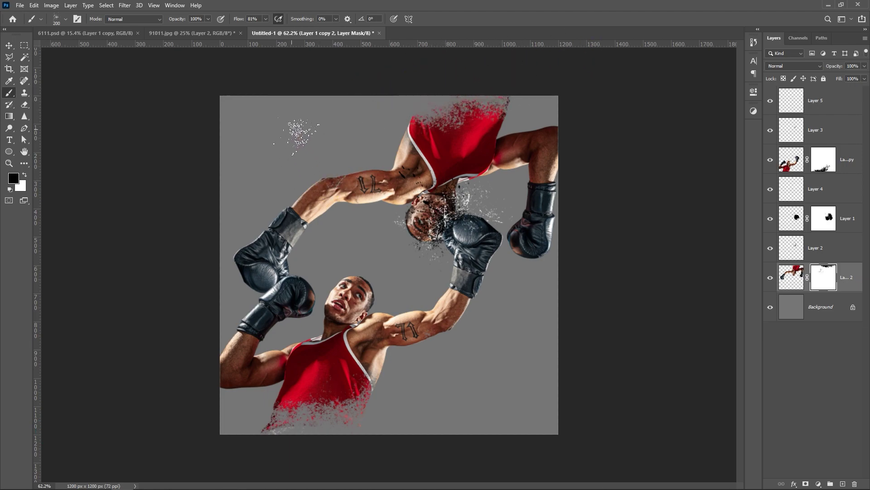
- Paint light black spatter on Layer 1 copy 2's mask along the outer edges of the upside-down boxer's gloves
{"action": "mouse_move", "coordinate": [202, 290]}
{"action": "left_mouse_down"}
{"action": "mouse_move", "coordinate": [199, 297]}
{"action": "mouse_move", "coordinate": [245, 194]}
{"action": "mouse_move", "coordinate": [186, 354]}
{"action": "left_mouse_up"}
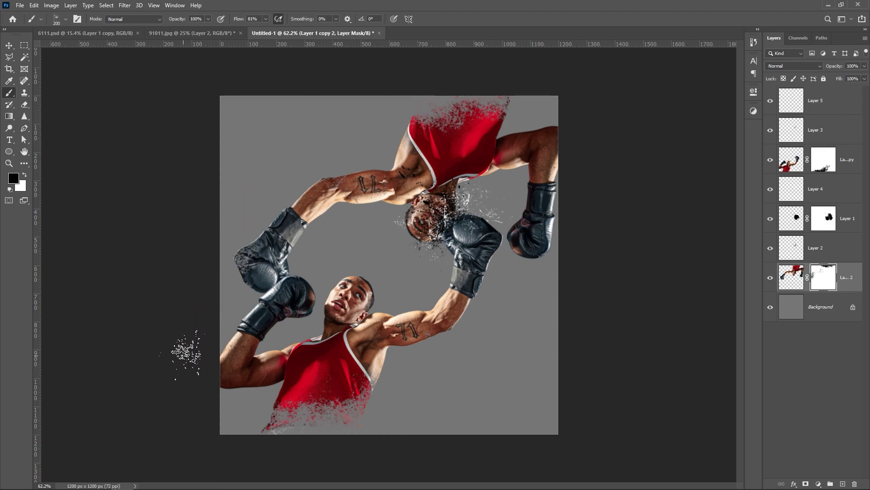
{"action": "key", "text": "ctrl+z"}
{"action": "left_click", "coordinate": [209, 305]}
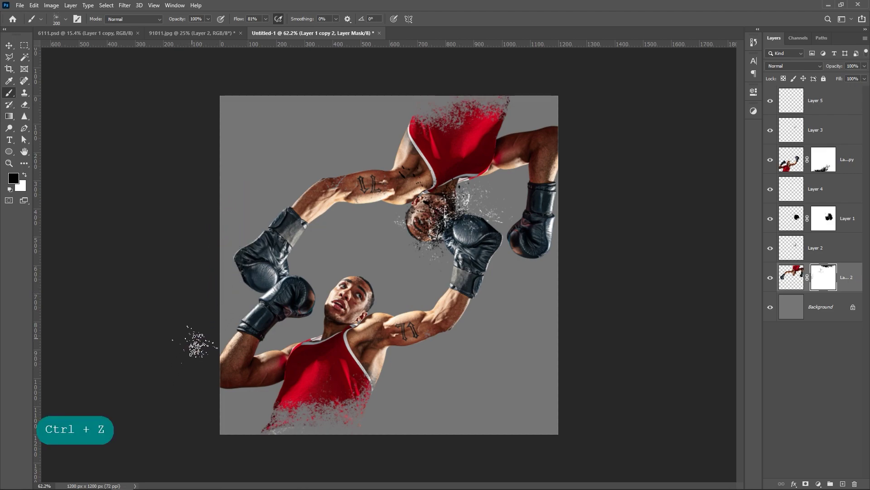
{"action": "left_click_drag", "start_coordinate": [544, 272], "coordinate": [567, 272]}
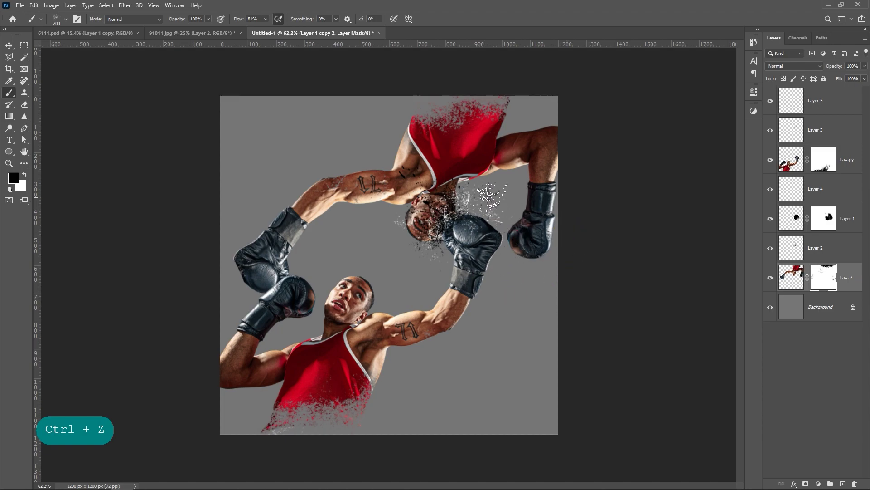
- Add a little more black spatter to Layer 1 copy 2's mask around the upside-down boxer's head and shirt neckline
{"action": "mouse_move", "coordinate": [474, 198]}
{"action": "left_mouse_down"}
{"action": "mouse_move", "coordinate": [462, 208]}
{"action": "mouse_move", "coordinate": [477, 190]}
{"action": "mouse_move", "coordinate": [485, 199]}
{"action": "left_mouse_up"}
{"action": "mouse_move", "coordinate": [392, 225]}
{"action": "left_mouse_down"}
{"action": "mouse_move", "coordinate": [357, 223]}
{"action": "mouse_move", "coordinate": [377, 223]}
{"action": "mouse_move", "coordinate": [376, 240]}
{"action": "left_mouse_up"}
- Add a new layer directly above the Background and make black the foreground colour
{"action": "left_click", "coordinate": [827, 304]}
{"action": "left_click", "coordinate": [843, 484]}
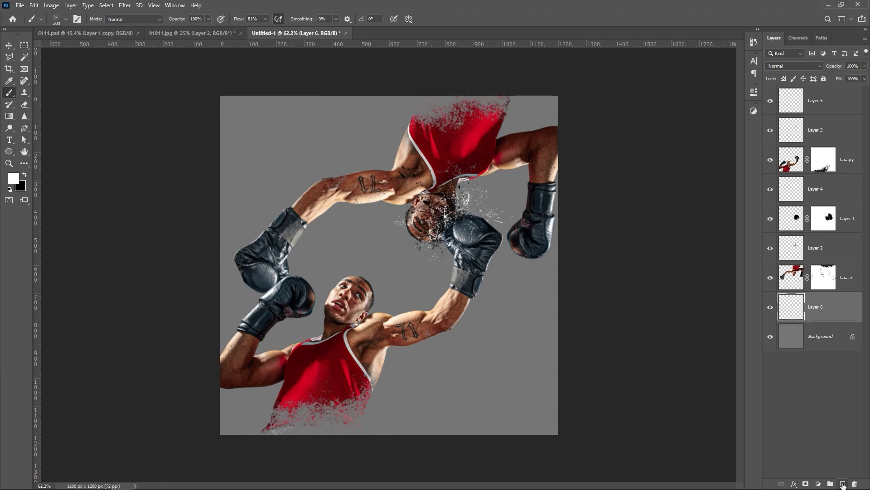
{"action": "left_click", "coordinate": [25, 177]}
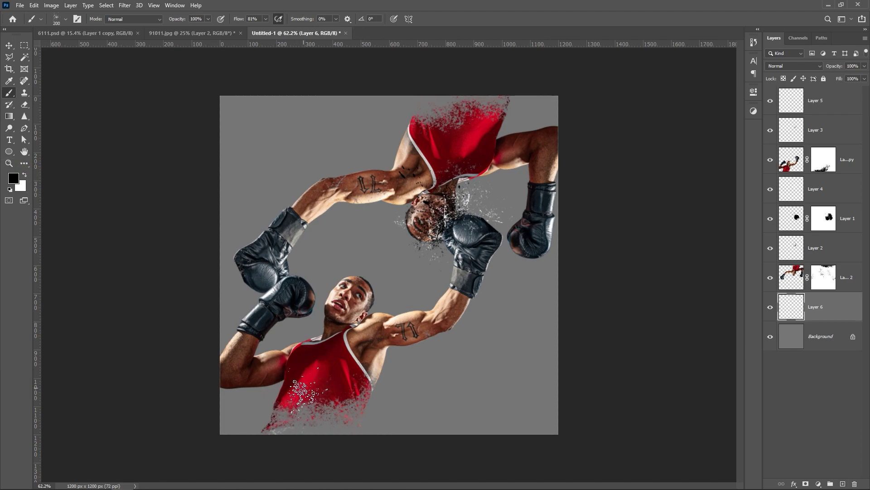
{"action": "key", "text": "bracketright"}
{"action": "key", "text": "bracketright"}
{"action": "key", "text": "bracketright"}
{"action": "mouse_move", "coordinate": [301, 393]}
{"action": "left_mouse_down"}
{"action": "mouse_move", "coordinate": [285, 407]}
{"action": "mouse_move", "coordinate": [246, 422]}
{"action": "mouse_move", "coordinate": [482, 350]}
{"action": "left_mouse_up"}
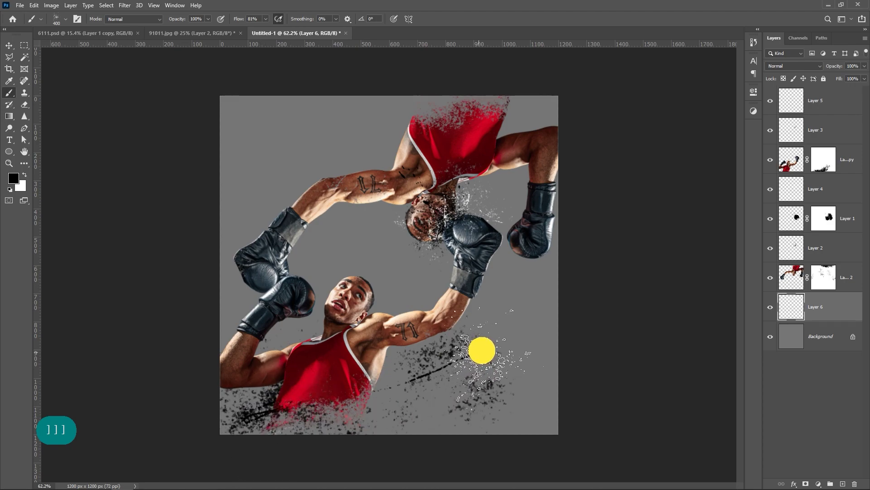
{"action": "key", "text": "ctrl+z"}
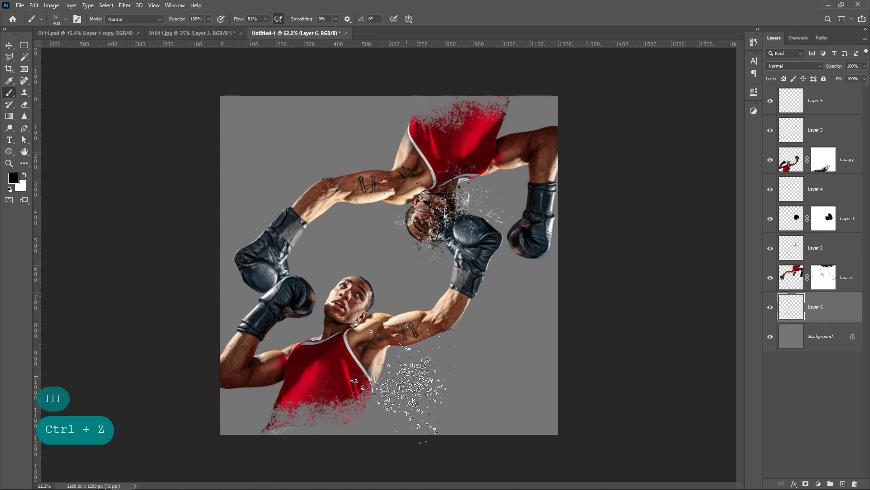
{"action": "key", "text": "bracketleft"}
{"action": "key", "text": "bracketleft"}
{"action": "key", "text": "bracketleft"}
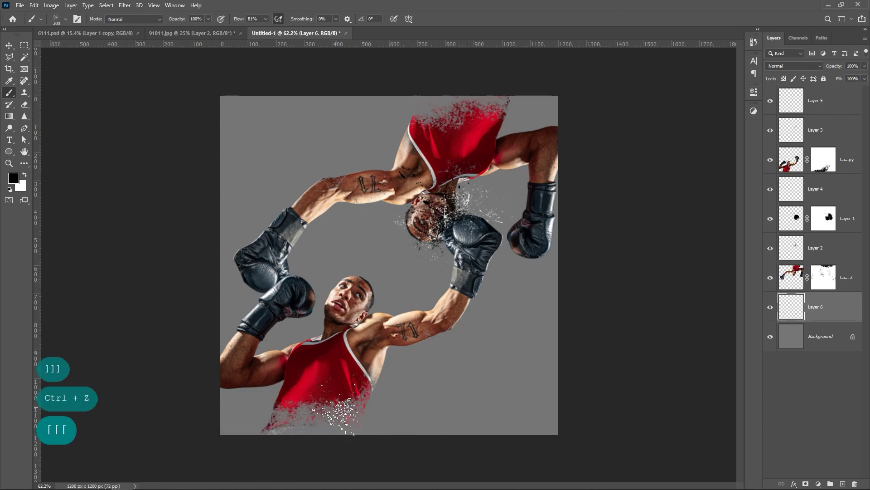
- Paint 200 px black spatter on Layer 6 behind the upright boxer's dissolving shirt, sweeping diagonally up past his punching arm
{"action": "mouse_move", "coordinate": [517, 277]}
{"action": "left_mouse_down"}
{"action": "mouse_move", "coordinate": [469, 335]}
{"action": "mouse_move", "coordinate": [227, 470]}
{"action": "left_mouse_up"}
{"action": "mouse_move", "coordinate": [426, 350]}
{"action": "left_mouse_down"}
{"action": "mouse_move", "coordinate": [267, 422]}
{"action": "mouse_move", "coordinate": [193, 436]}
{"action": "left_mouse_up"}
{"action": "mouse_move", "coordinate": [248, 408]}
{"action": "left_mouse_down"}
{"action": "mouse_move", "coordinate": [257, 356]}
{"action": "mouse_move", "coordinate": [254, 399]}
{"action": "left_mouse_up"}
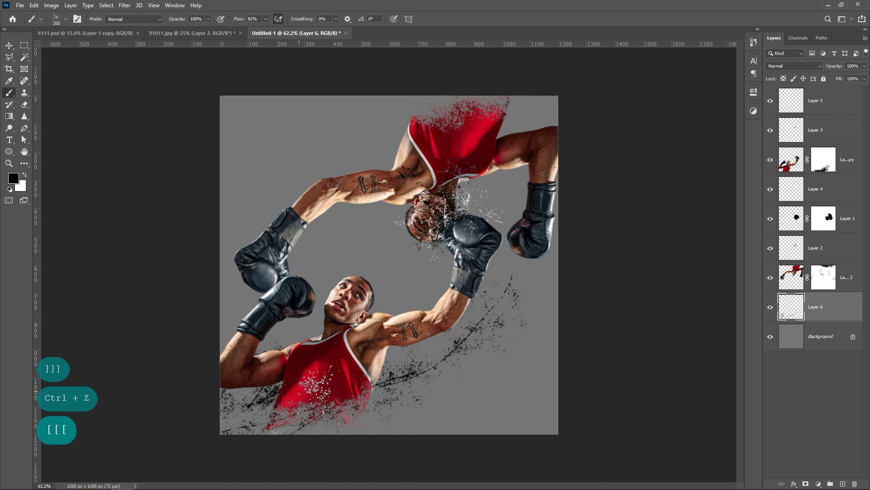
{"action": "mouse_move", "coordinate": [394, 368]}
{"action": "left_mouse_down"}
{"action": "mouse_move", "coordinate": [361, 405]}
{"action": "mouse_move", "coordinate": [372, 389]}
{"action": "mouse_move", "coordinate": [276, 438]}
{"action": "left_mouse_up"}
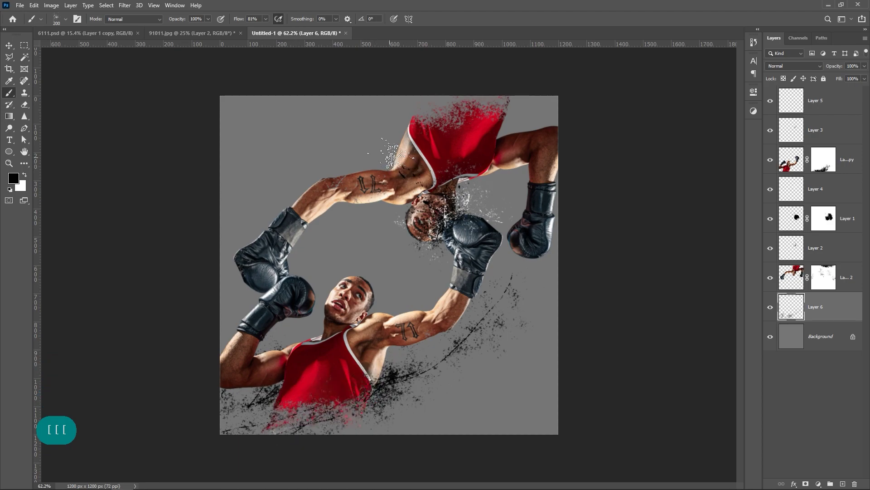
- Paint black spatter on Layer 6 behind the upside-down boxer's shirt and shoulder, discarding the strokes that spread too far across the background
{"action": "mouse_move", "coordinate": [426, 145]}
{"action": "left_mouse_down"}
{"action": "mouse_move", "coordinate": [548, 127]}
{"action": "mouse_move", "coordinate": [505, 121]}
{"action": "mouse_move", "coordinate": [476, 161]}
{"action": "mouse_move", "coordinate": [490, 175]}
{"action": "mouse_move", "coordinate": [448, 191]}
{"action": "left_mouse_up"}
{"action": "mouse_move", "coordinate": [399, 102]}
{"action": "left_mouse_down"}
{"action": "mouse_move", "coordinate": [385, 155]}
{"action": "mouse_move", "coordinate": [256, 145]}
{"action": "mouse_move", "coordinate": [390, 106]}
{"action": "mouse_move", "coordinate": [213, 83]}
{"action": "left_mouse_up"}
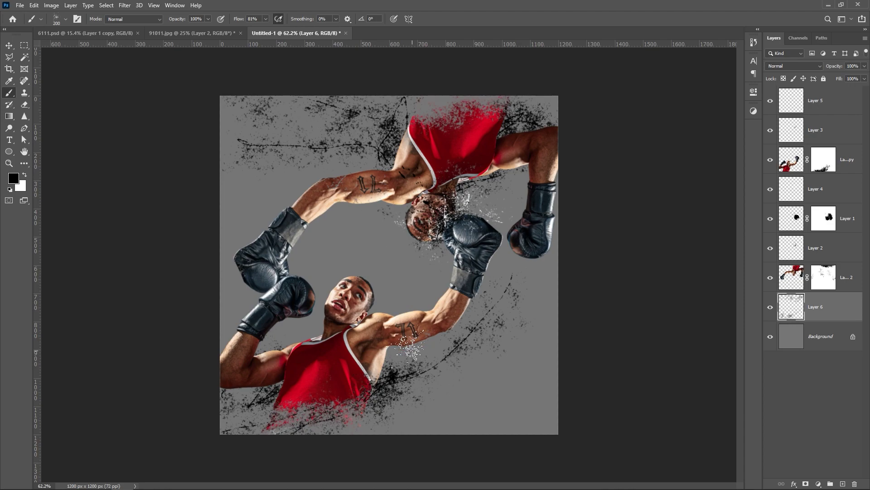
{"action": "key", "text": "ctrl+z"}
{"action": "key", "text": "ctrl+z"}
{"action": "mouse_move", "coordinate": [405, 108]}
{"action": "left_mouse_down"}
{"action": "mouse_move", "coordinate": [420, 91]}
{"action": "mouse_move", "coordinate": [513, 68]}
{"action": "mouse_move", "coordinate": [412, 91]}
{"action": "mouse_move", "coordinate": [249, 93]}
{"action": "left_mouse_up"}
{"action": "key", "text": "ctrl+z"}
{"action": "left_click", "coordinate": [425, 91]}
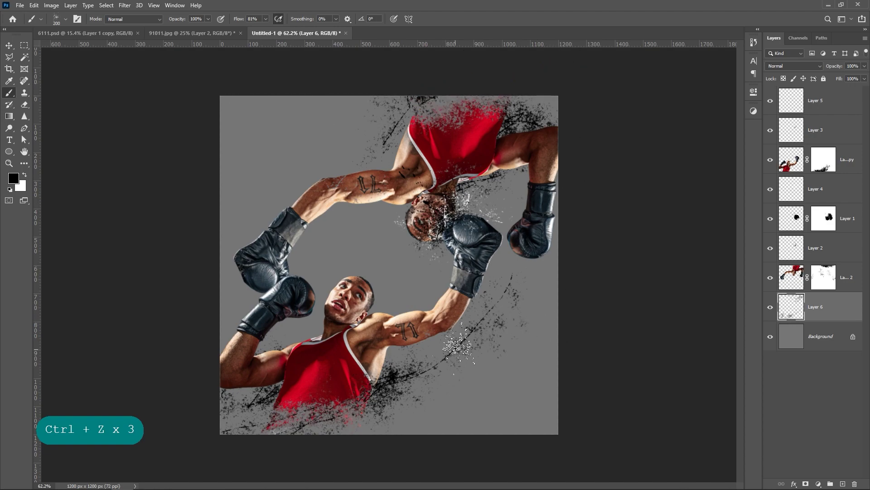
- Extend the black spatter on Layer 6 across the lower background and along the outside of the punching forearm
{"action": "left_click", "coordinate": [663, 364]}
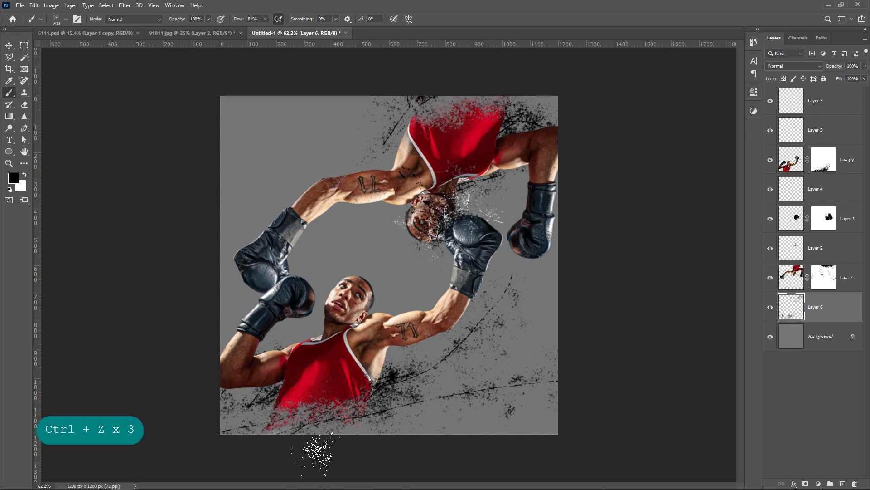
{"action": "left_click", "coordinate": [381, 411]}
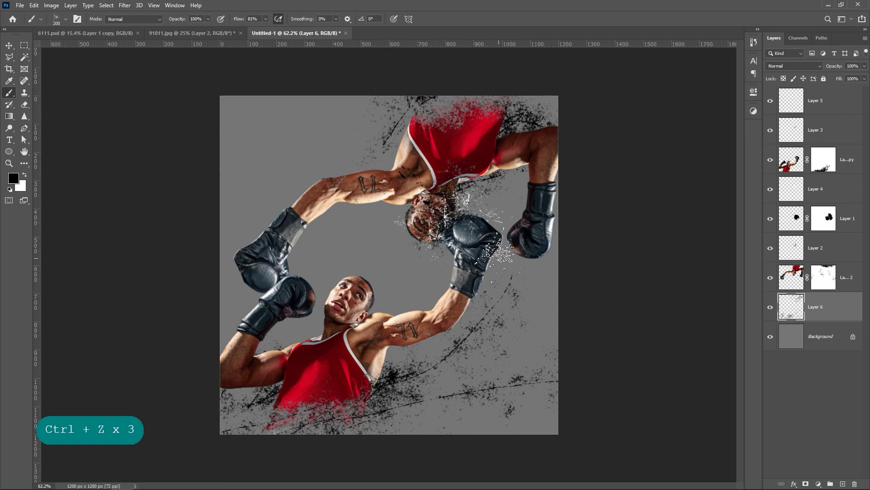
{"action": "left_click", "coordinate": [478, 281]}
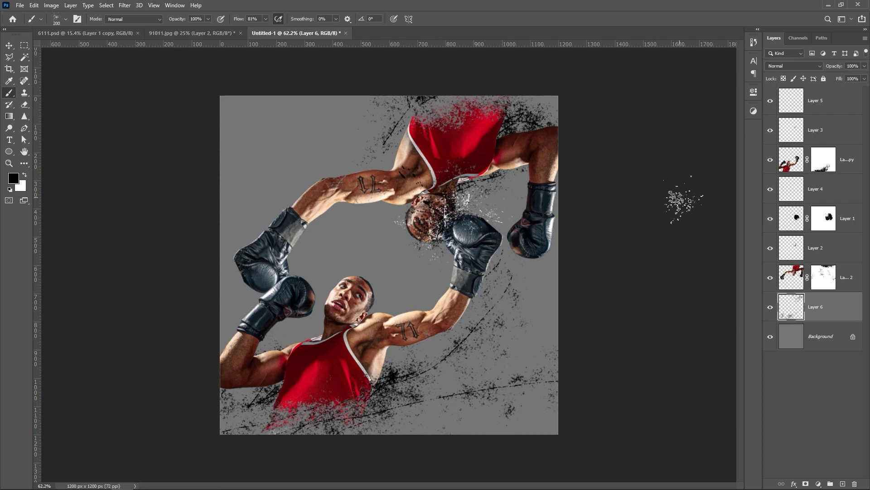
- Add a new layer above Layer 5 and make white the foreground colour
{"action": "left_click", "coordinate": [834, 107]}
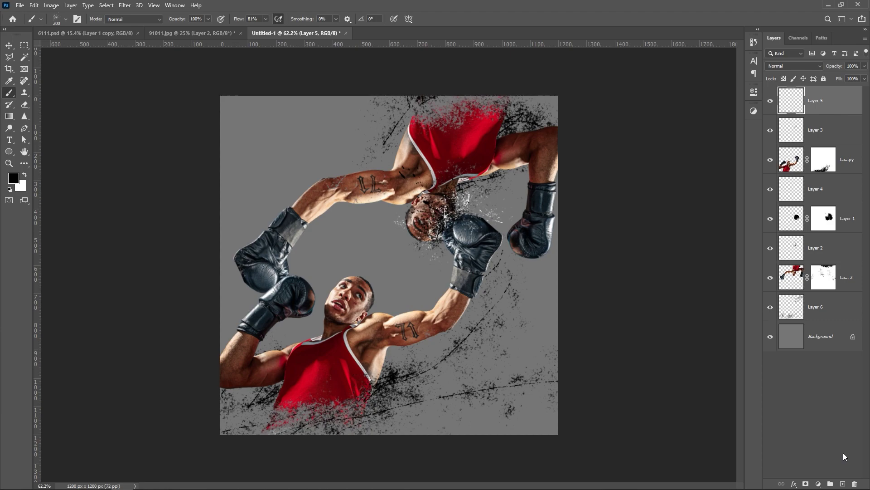
{"action": "left_click", "coordinate": [842, 485]}
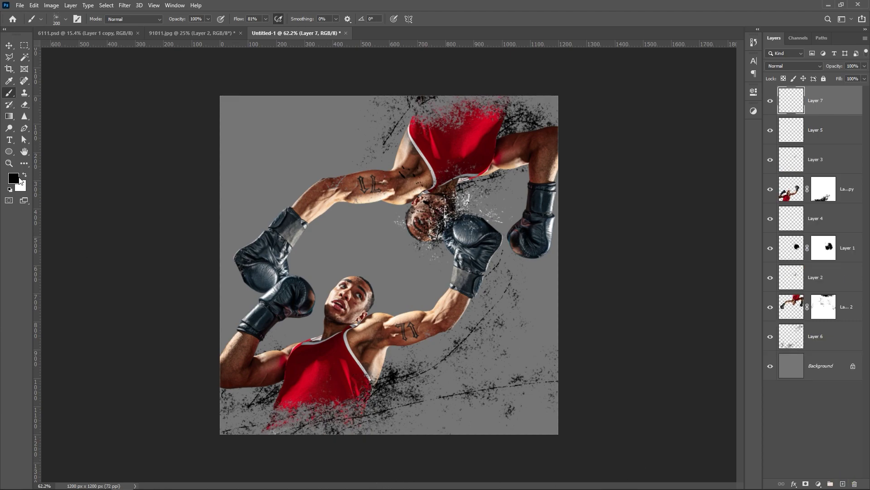
{"action": "left_click", "coordinate": [24, 175]}
{"action": "left_click_drag", "start_coordinate": [266, 428], "coordinate": [419, 370]}
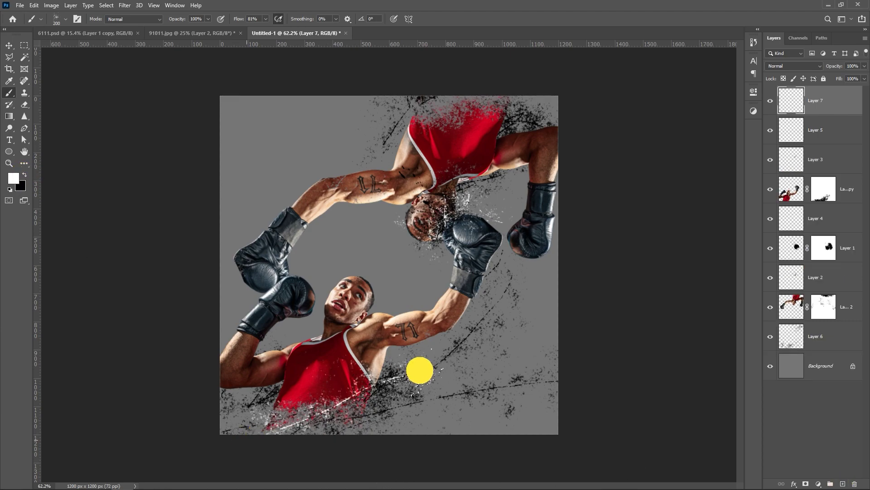
{"action": "key", "text": "ctrl+z"}
{"action": "key", "text": "ctrl+z"}
{"action": "key", "text": "ctrl+z"}
{"action": "key", "text": "ctrl+z"}
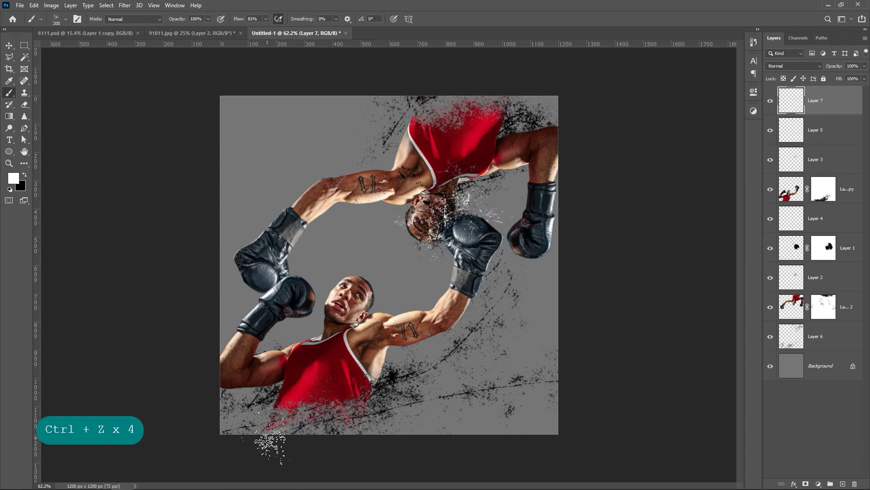
- Paint white spatter on Layer 7 over the upright boxer's shirt edge and in diagonal streaks across the lower background, undoing the overly dense stroke
{"action": "left_click_drag", "start_coordinate": [270, 446], "coordinate": [479, 324]}
{"action": "mouse_move", "coordinate": [312, 458]}
{"action": "left_mouse_down"}
{"action": "mouse_move", "coordinate": [489, 369]}
{"action": "mouse_move", "coordinate": [635, 317]}
{"action": "left_mouse_up"}
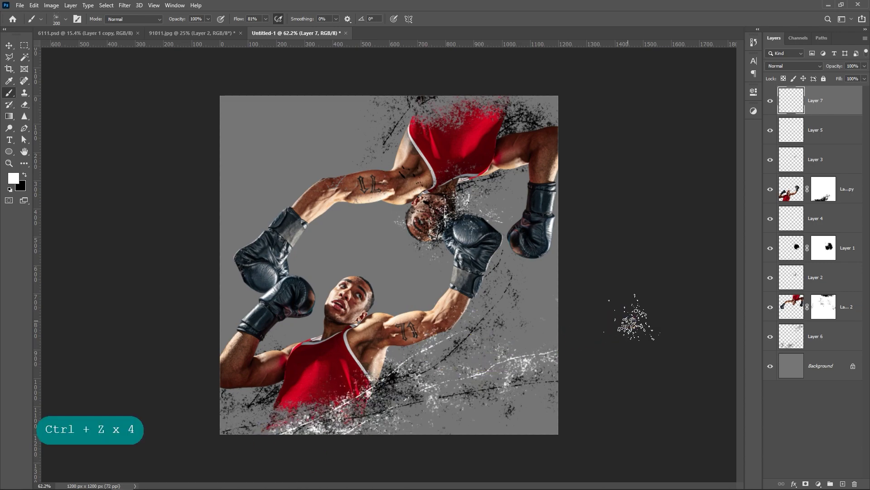
{"action": "mouse_move", "coordinate": [300, 443]}
{"action": "left_mouse_down"}
{"action": "mouse_move", "coordinate": [399, 412]}
{"action": "mouse_move", "coordinate": [264, 449]}
{"action": "mouse_move", "coordinate": [512, 403]}
{"action": "left_mouse_up"}
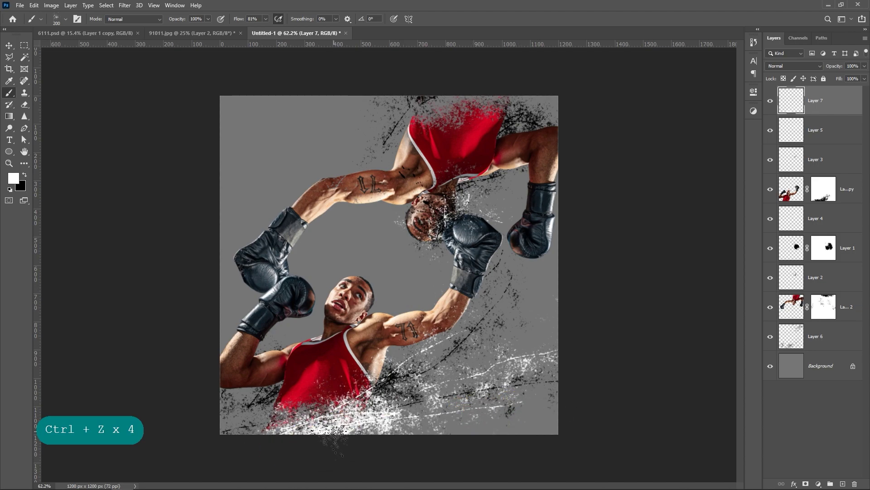
{"action": "key", "text": "ctrl+z"}
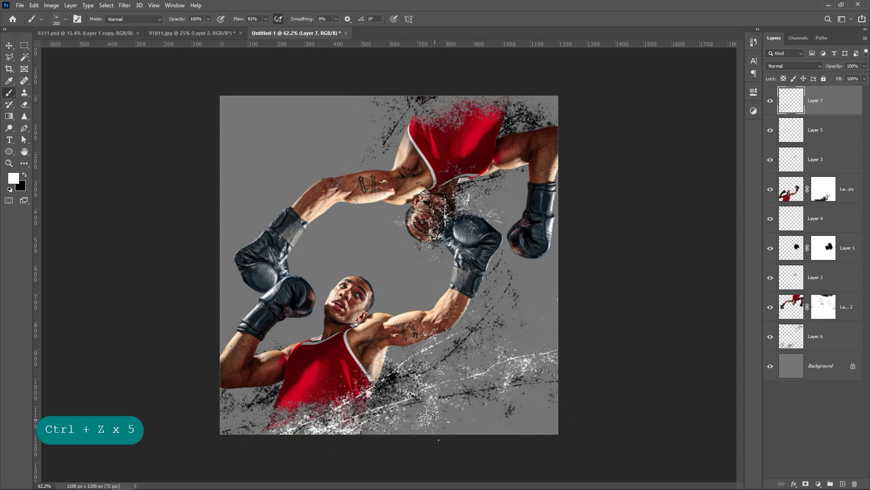
{"action": "mouse_move", "coordinate": [311, 424]}
{"action": "left_mouse_down"}
{"action": "mouse_move", "coordinate": [113, 463]}
{"action": "mouse_move", "coordinate": [167, 465]}
{"action": "left_mouse_up"}
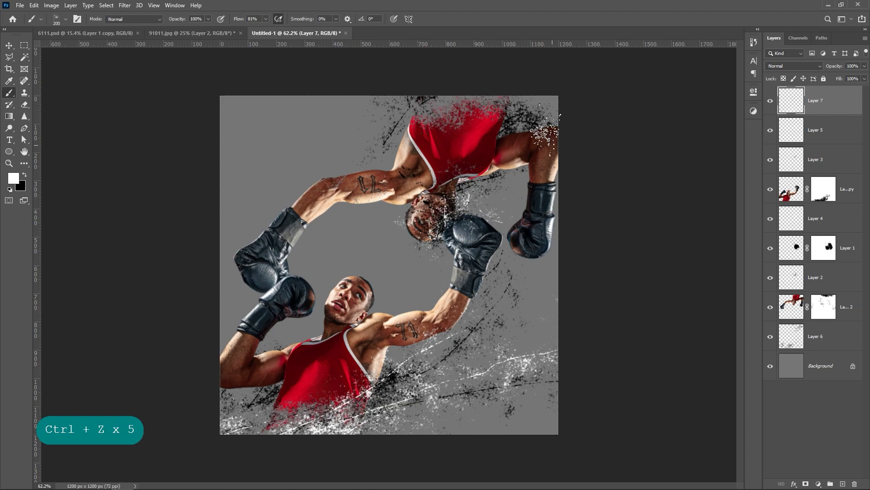
- Paint white spatter on Layer 7 over the upside-down boxer's shirt edge and outward across the background along the canvas's upper edge
{"action": "mouse_move", "coordinate": [387, 120]}
{"action": "left_mouse_down"}
{"action": "mouse_move", "coordinate": [548, 65]}
{"action": "mouse_move", "coordinate": [590, 77]}
{"action": "mouse_move", "coordinate": [532, 102]}
{"action": "left_mouse_up"}
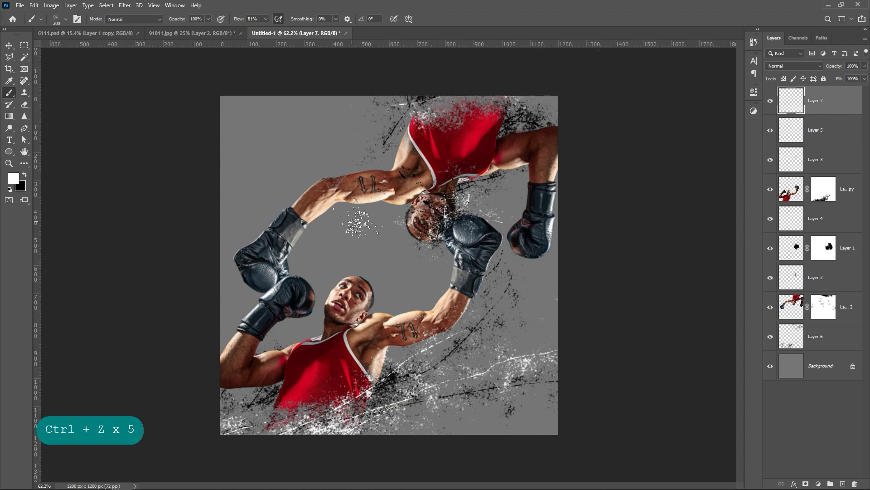
{"action": "mouse_move", "coordinate": [392, 103]}
{"action": "left_mouse_down"}
{"action": "mouse_move", "coordinate": [239, 113]}
{"action": "mouse_move", "coordinate": [225, 131]}
{"action": "left_mouse_up"}
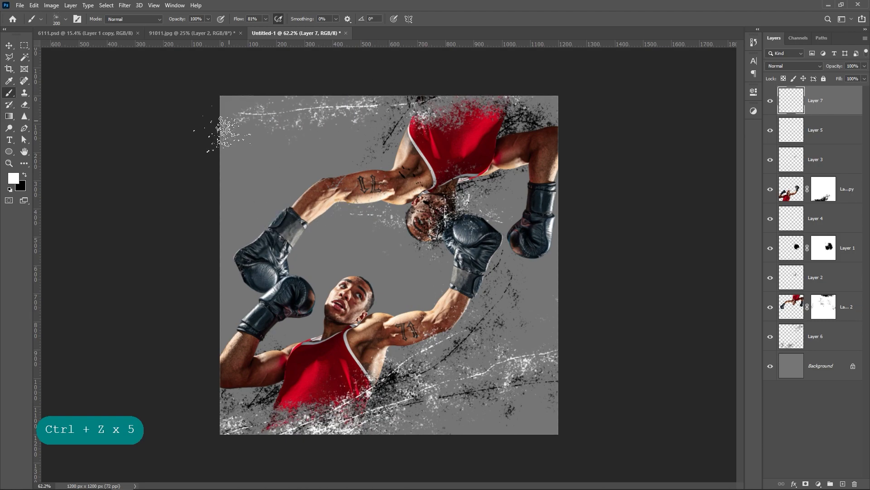
{"action": "key", "text": "ctrl+z"}
{"action": "mouse_move", "coordinate": [376, 95]}
{"action": "left_mouse_down"}
{"action": "mouse_move", "coordinate": [256, 105]}
{"action": "mouse_move", "coordinate": [222, 126]}
{"action": "left_mouse_up"}
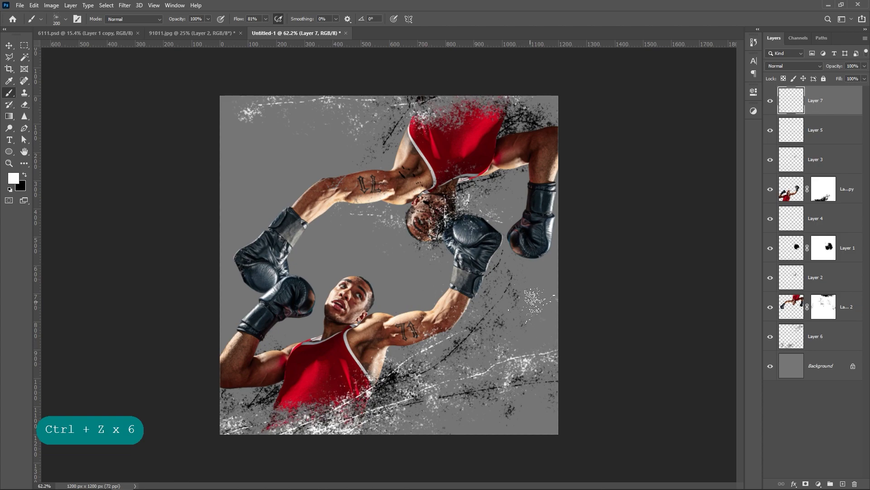
- Paint white spatter on Layer 7 below the punched head, beside the punching forearm and where the opposite pair of gloves overlaps
{"action": "left_click_drag", "start_coordinate": [440, 248], "coordinate": [436, 288]}
{"action": "left_click", "coordinate": [437, 249]}
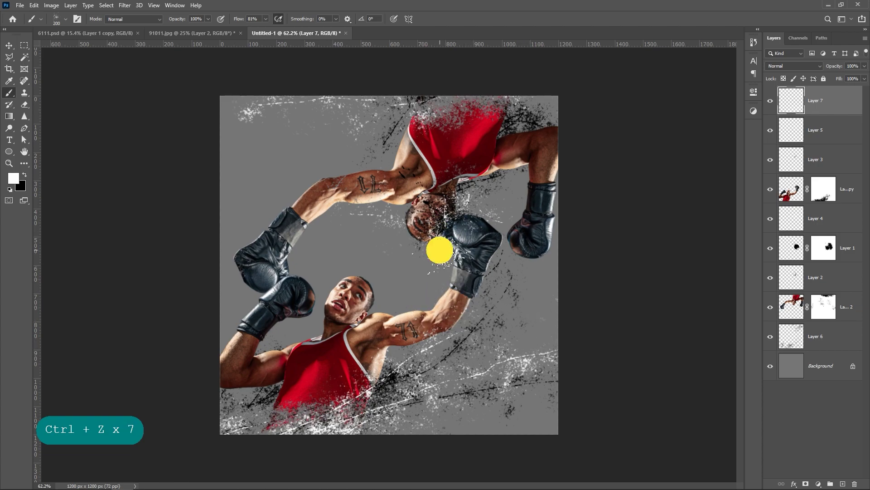
{"action": "left_click", "coordinate": [437, 252]}
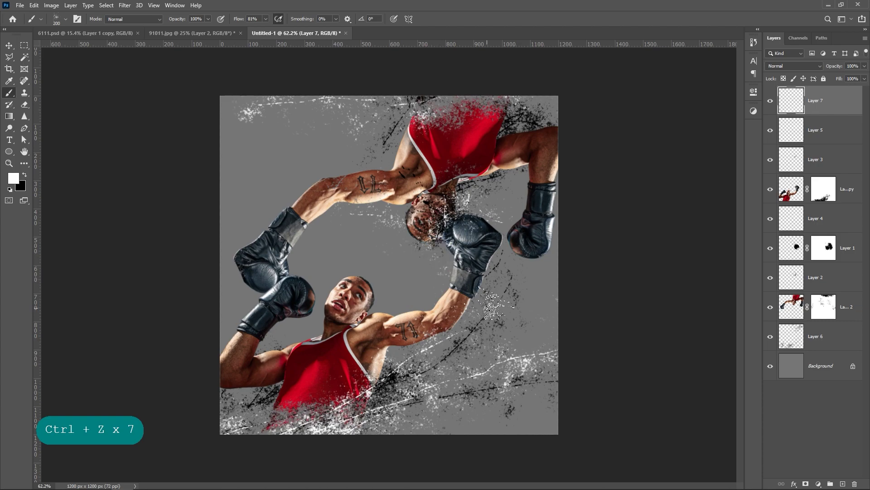
{"action": "left_click_drag", "start_coordinate": [436, 250], "coordinate": [439, 272]}
{"action": "left_click", "coordinate": [485, 282]}
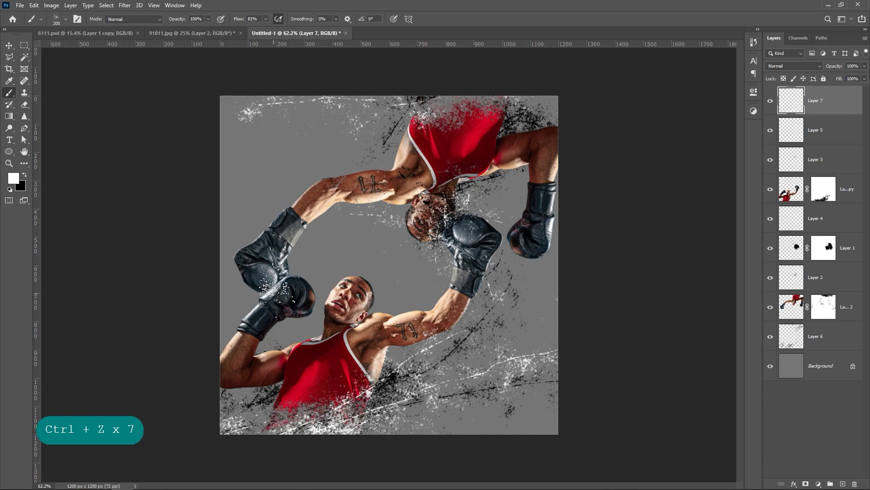
{"action": "left_click_drag", "start_coordinate": [253, 305], "coordinate": [275, 261]}
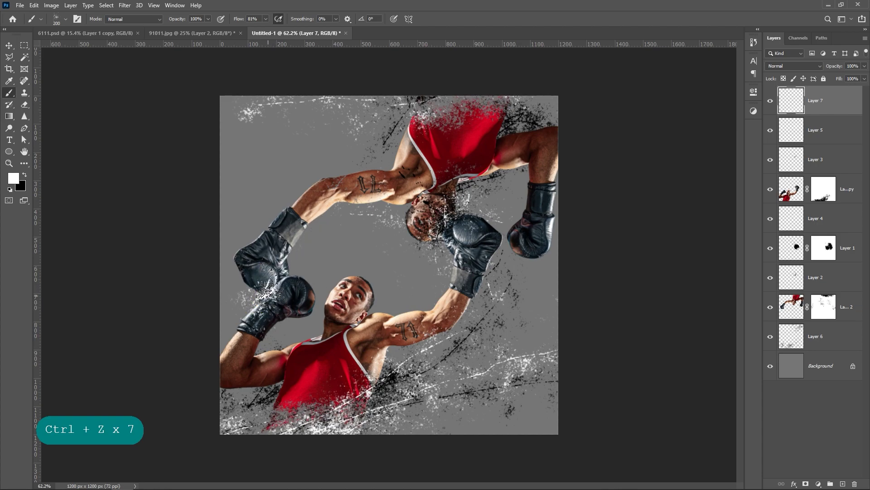
{"action": "left_click_drag", "start_coordinate": [268, 293], "coordinate": [275, 258]}
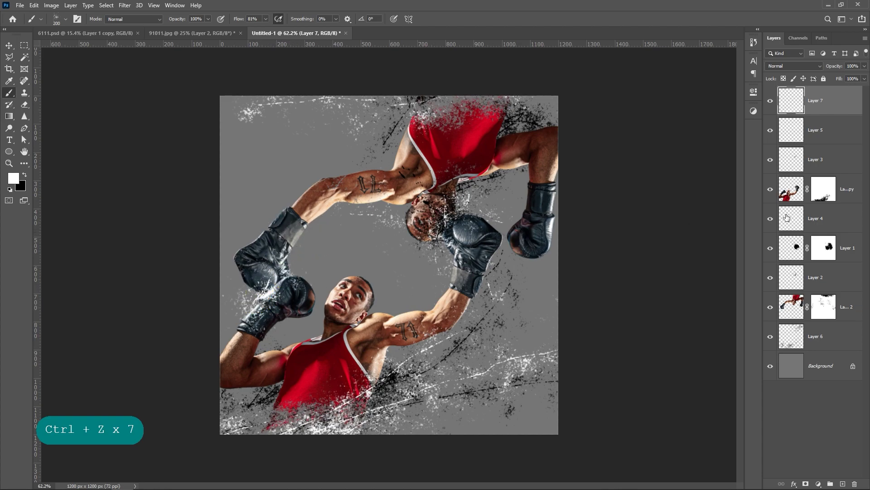
- Add a new layer above Layer 4 and paint black spatter on it behind the upright boxer's guarding glove
{"action": "left_click", "coordinate": [827, 221]}
{"action": "left_click", "coordinate": [843, 483]}
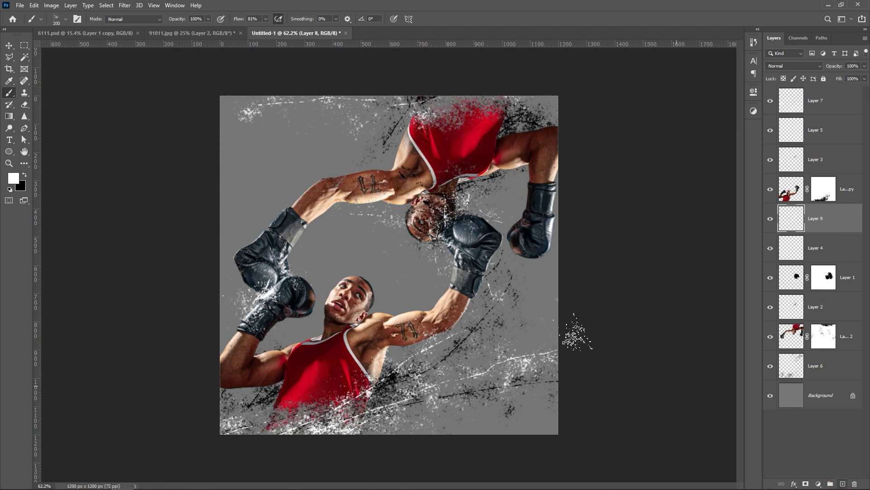
{"action": "left_click", "coordinate": [24, 175]}
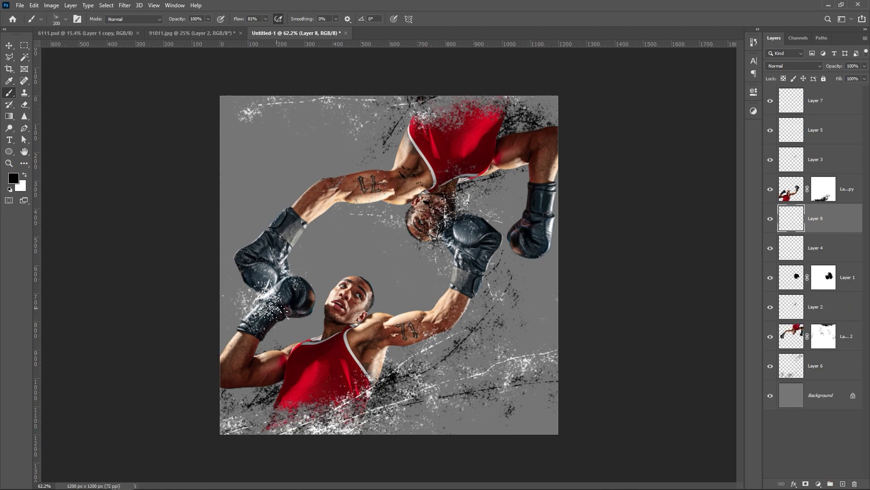
{"action": "left_click", "coordinate": [262, 272]}
{"action": "left_click", "coordinate": [252, 301]}
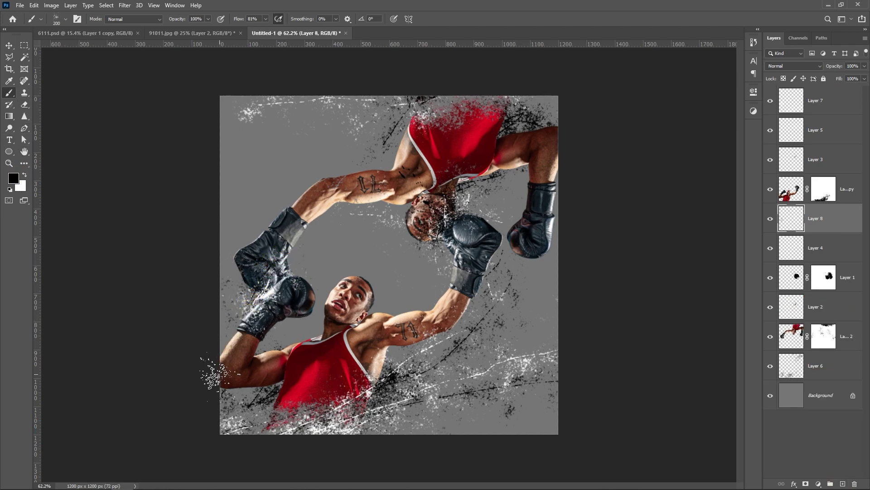
{"action": "left_click", "coordinate": [237, 314]}
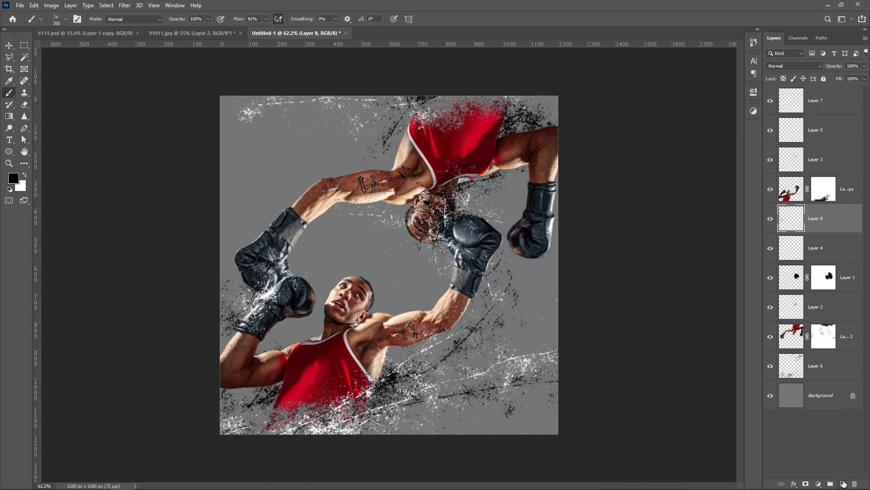
- Add a new layer above Layer 8 and paint white spatter on it around the overlapping gloves and beside the upright boxer's shirt
{"action": "left_click", "coordinate": [844, 483]}
{"action": "left_click", "coordinate": [25, 175]}
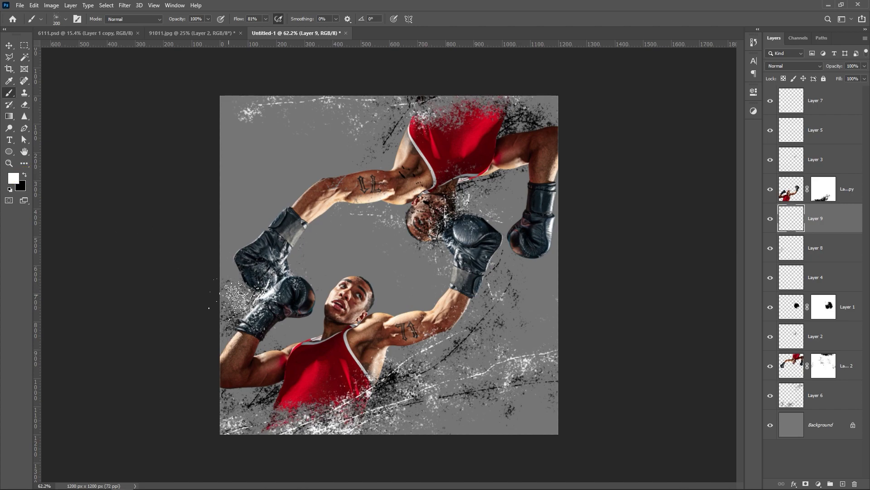
{"action": "left_click_drag", "start_coordinate": [252, 295], "coordinate": [293, 252]}
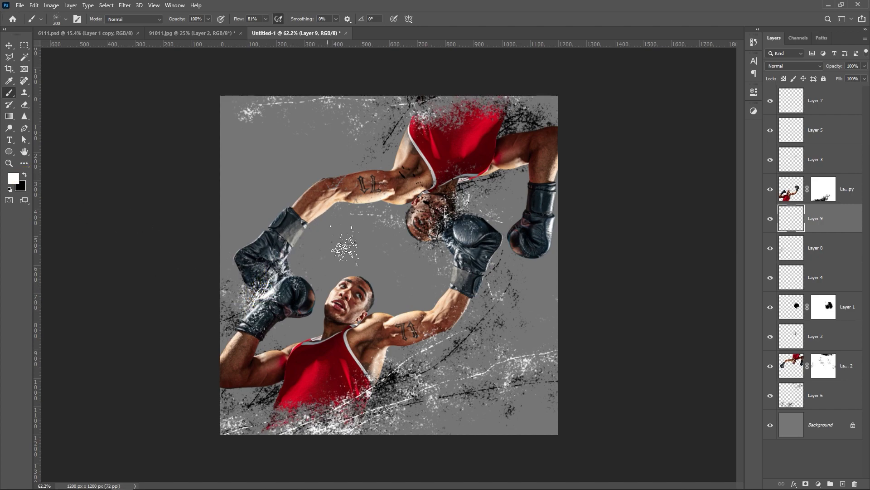
{"action": "mouse_move", "coordinate": [389, 384]}
{"action": "left_mouse_down"}
{"action": "mouse_move", "coordinate": [324, 418]}
{"action": "mouse_move", "coordinate": [402, 353]}
{"action": "left_mouse_up"}
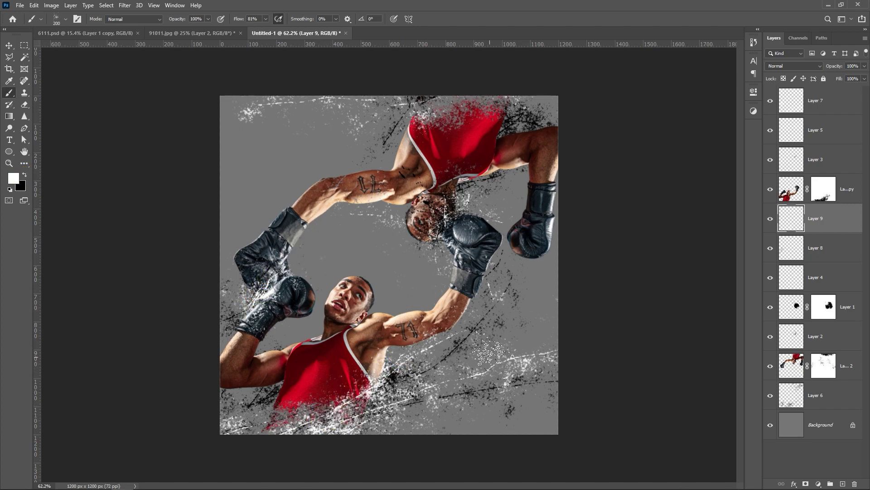
- Add a new layer above Layer 6 and paint black spatter on it behind the upright boxer's shirt and across the background beside it
{"action": "left_click", "coordinate": [837, 403]}
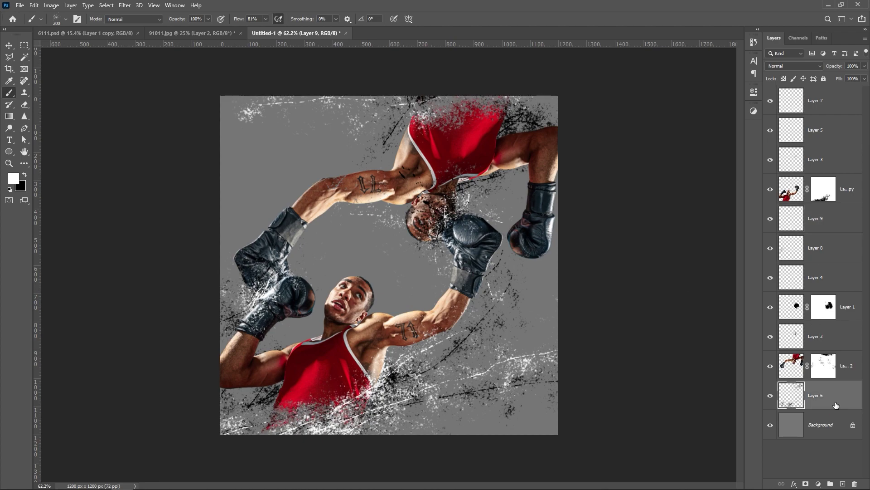
{"action": "left_click", "coordinate": [842, 484]}
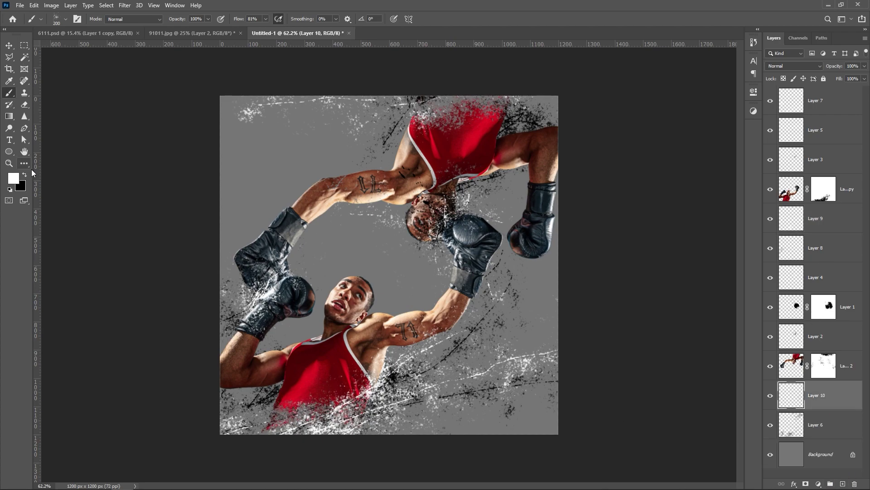
{"action": "mouse_move", "coordinate": [274, 408]}
{"action": "left_mouse_down"}
{"action": "mouse_move", "coordinate": [294, 384]}
{"action": "mouse_move", "coordinate": [209, 467]}
{"action": "left_mouse_up"}
{"action": "mouse_move", "coordinate": [385, 373]}
{"action": "left_mouse_down"}
{"action": "mouse_move", "coordinate": [434, 324]}
{"action": "mouse_move", "coordinate": [361, 369]}
{"action": "mouse_move", "coordinate": [322, 407]}
{"action": "mouse_move", "coordinate": [310, 440]}
{"action": "left_mouse_up"}
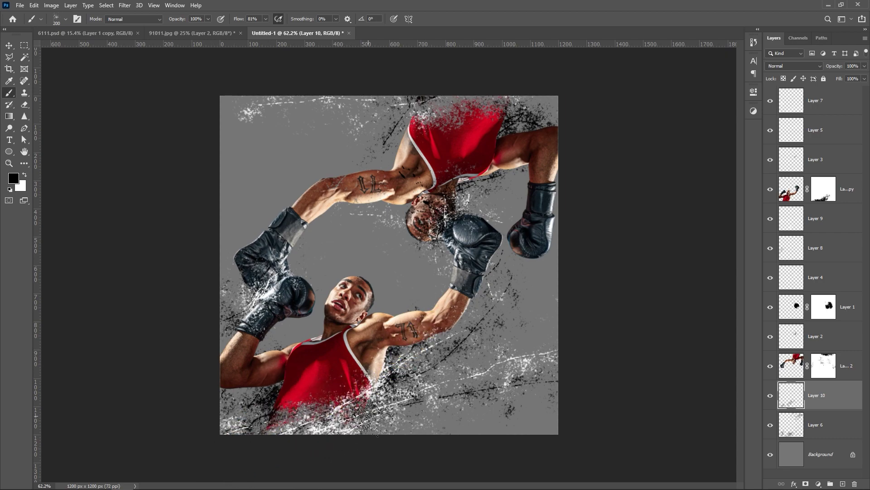
{"action": "left_click_drag", "start_coordinate": [460, 385], "coordinate": [573, 374]}
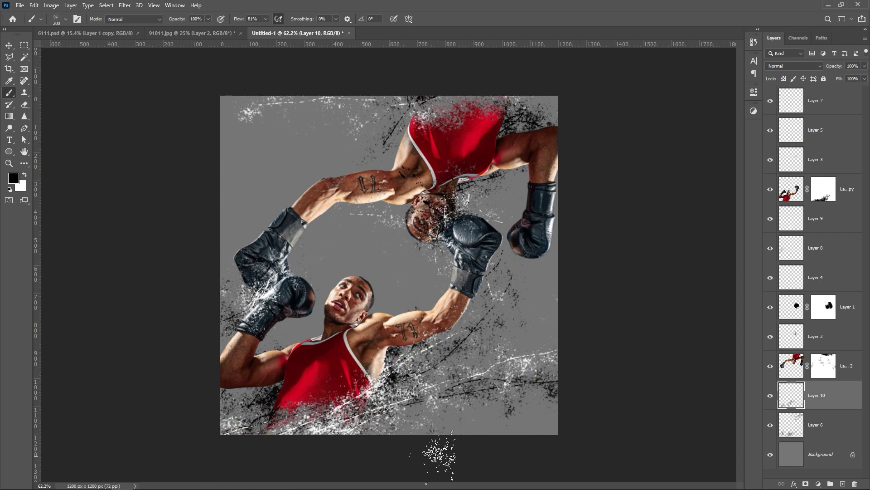
{"action": "left_click", "coordinate": [418, 413]}
- Add a new layer above Layer 7 and paint black spatter on it over the upright boxer's lower shirt edge and the canvas's bottom edge
{"action": "left_click", "coordinate": [828, 106]}
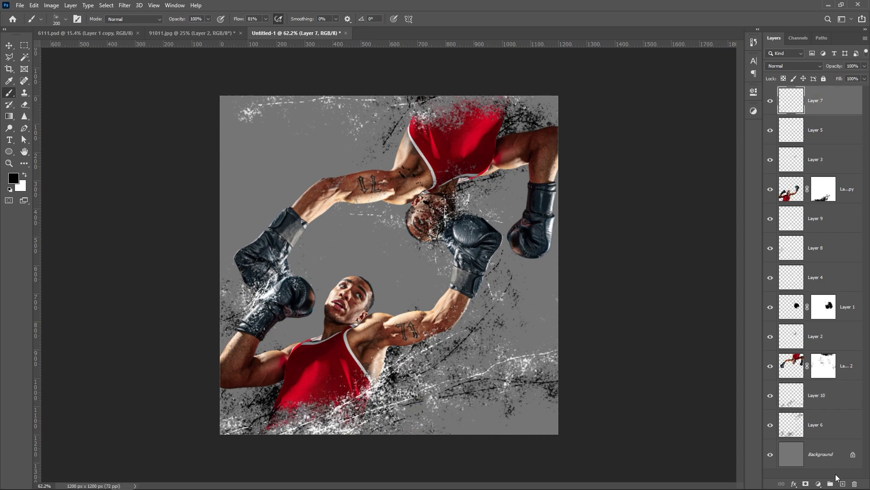
{"action": "left_click", "coordinate": [842, 483]}
{"action": "left_click", "coordinate": [259, 448]}
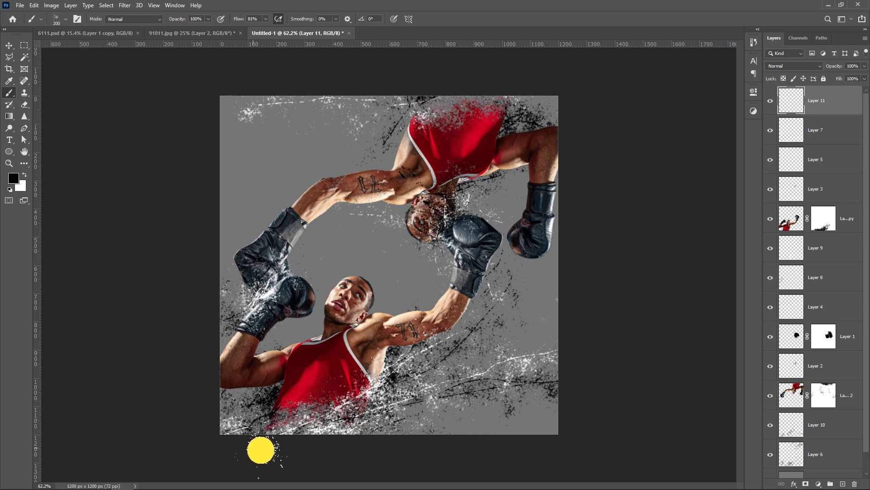
{"action": "mouse_move", "coordinate": [361, 425]}
{"action": "left_mouse_down"}
{"action": "mouse_move", "coordinate": [313, 451]}
{"action": "mouse_move", "coordinate": [408, 388]}
{"action": "left_mouse_up"}
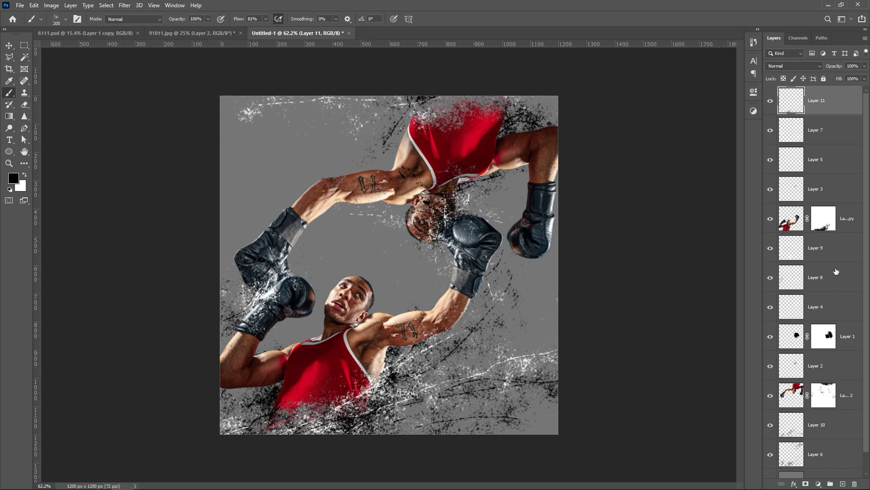
- Add a new layer above Layer 1 copy, sample the upright boxer's shirt red and paint red spatter around and beyond the shirt's lower edge
{"action": "left_click", "coordinate": [842, 209]}
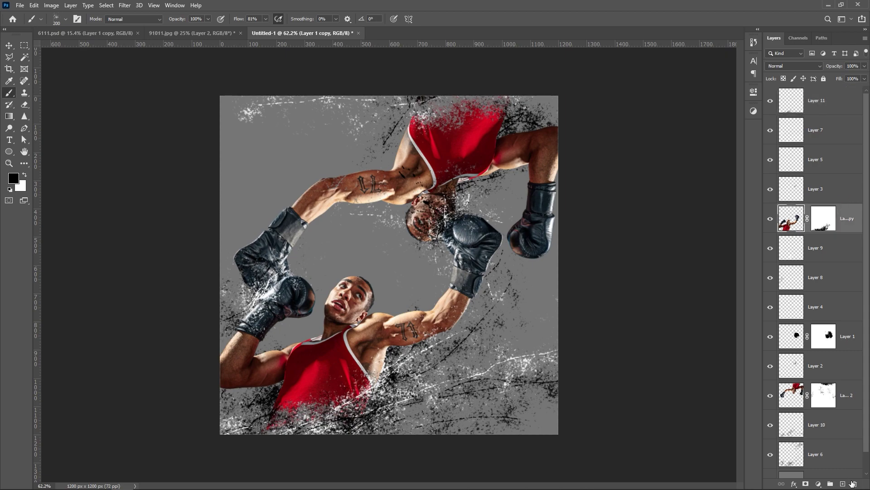
{"action": "left_click", "coordinate": [843, 484]}
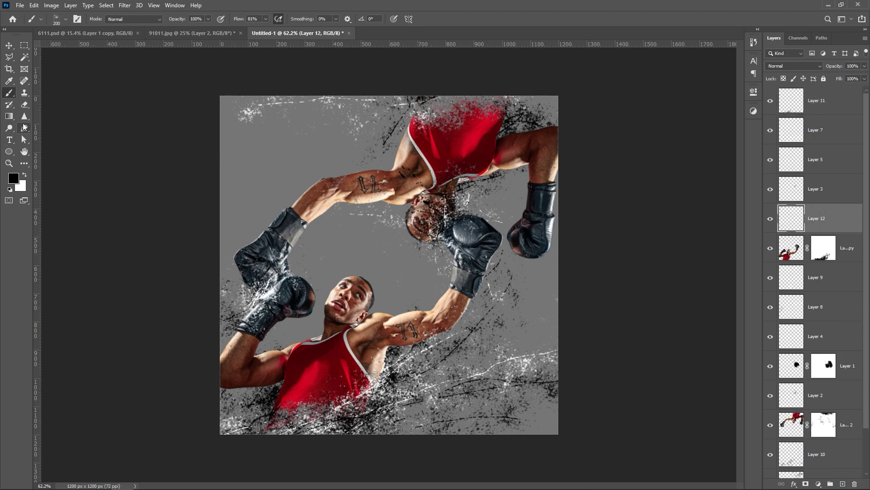
{"action": "left_click", "coordinate": [10, 80]}
{"action": "left_click", "coordinate": [302, 386]}
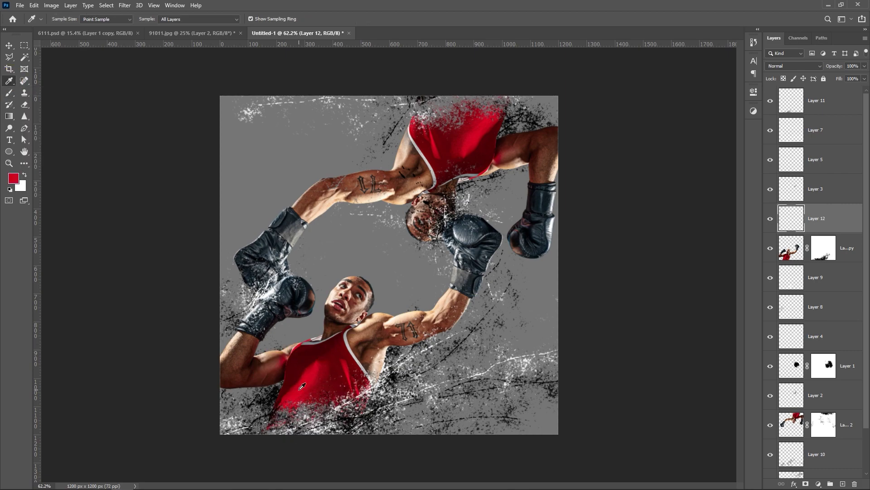
{"action": "left_click", "coordinate": [9, 92]}
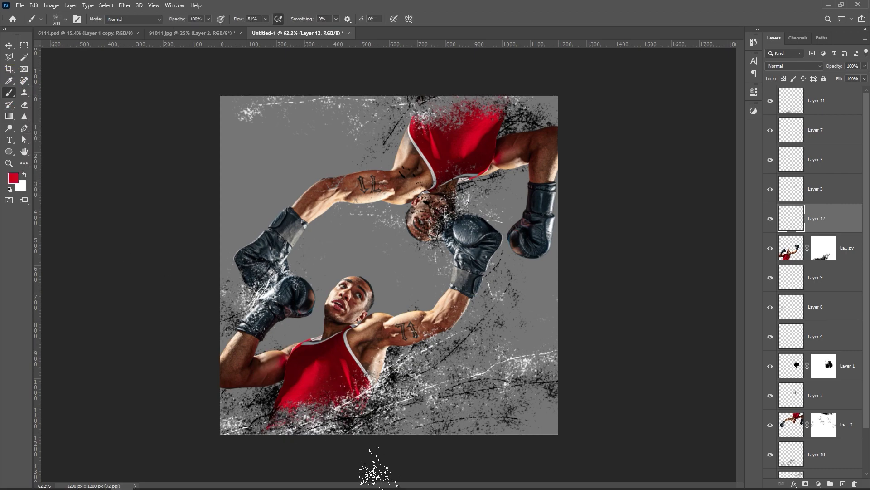
{"action": "left_click", "coordinate": [305, 398]}
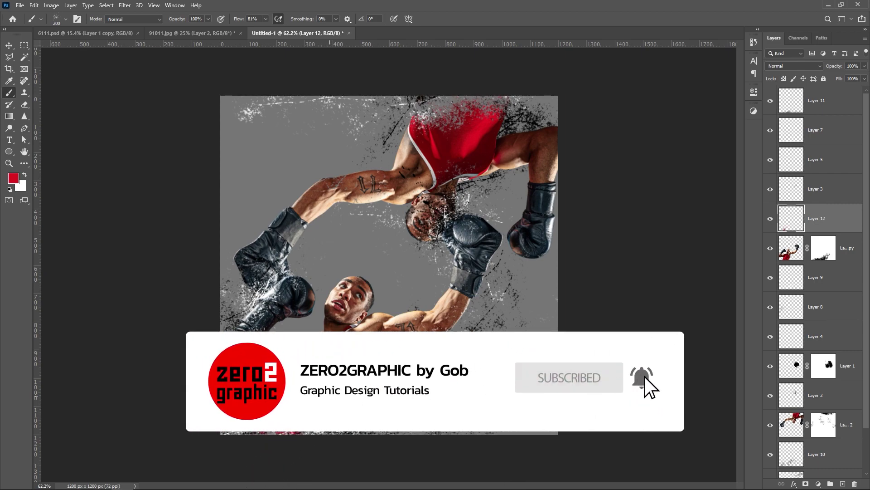
{"action": "left_click", "coordinate": [311, 441]}
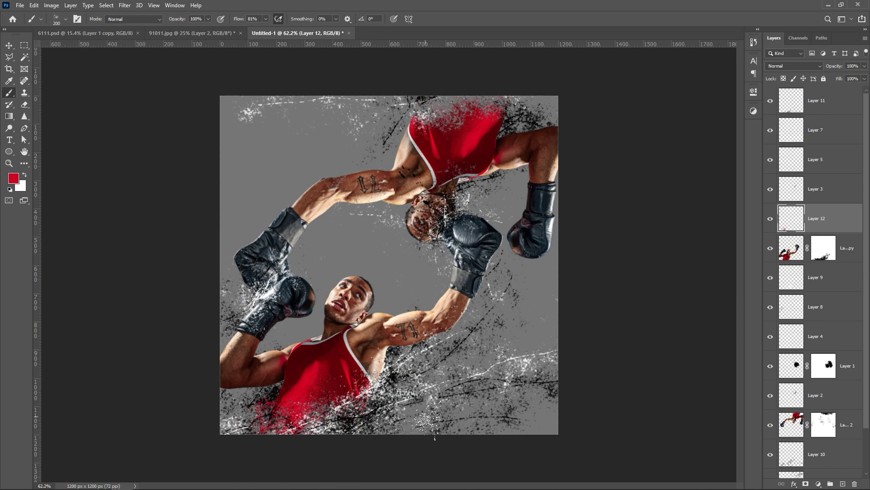
{"action": "left_click", "coordinate": [308, 461]}
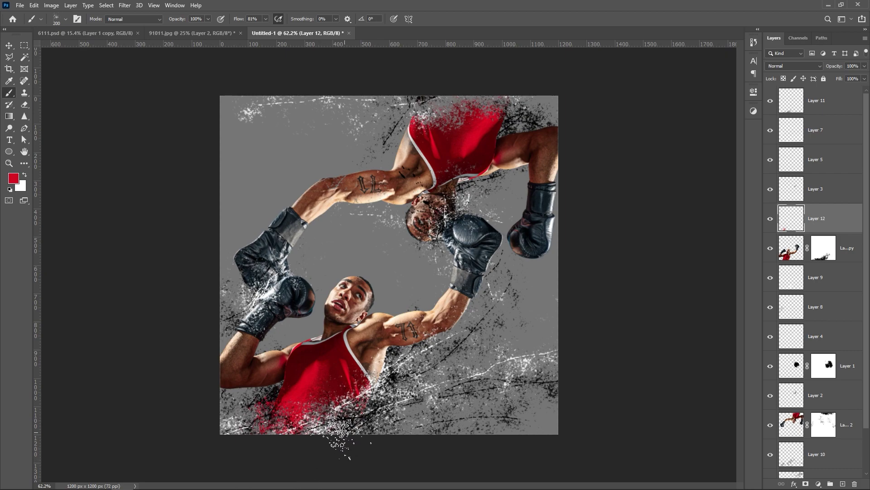
{"action": "mouse_move", "coordinate": [341, 434]}
{"action": "left_mouse_down"}
{"action": "mouse_move", "coordinate": [402, 376]}
{"action": "mouse_move", "coordinate": [436, 414]}
{"action": "left_mouse_up"}
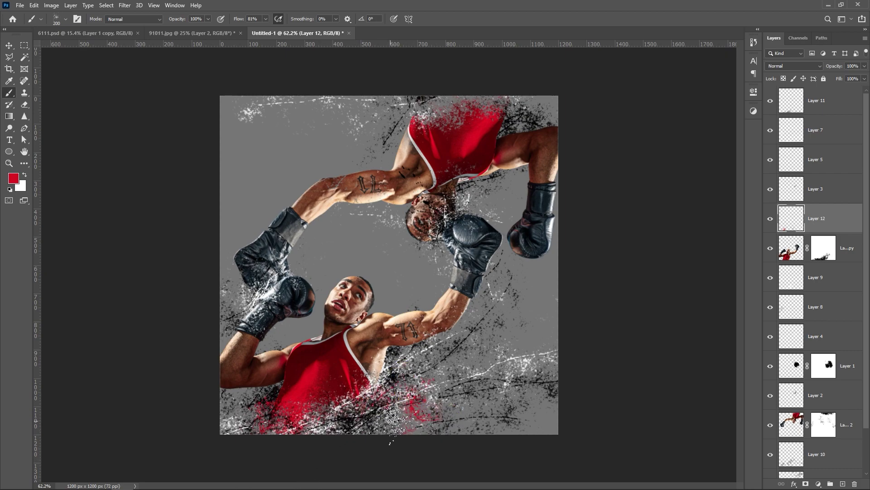
- Add a new layer above Layer 9 for red spatter around the punched head
{"action": "left_click", "coordinate": [822, 283]}
{"action": "left_click", "coordinate": [843, 481]}
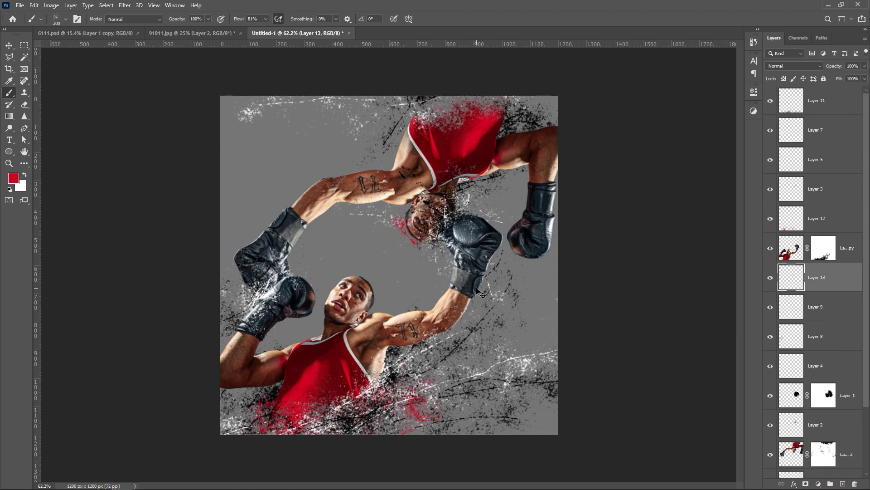
- Undo the last red spatter strokes beside the punched head
{"action": "key", "text": "ctrl+z"}
{"action": "key", "text": "ctrl+z"}
{"action": "key", "text": "ctrl+z"}
{"action": "key", "text": "ctrl+z"}
{"action": "key", "text": "ctrl+z"}
{"action": "key", "text": "ctrl+z"}
{"action": "key", "text": "ctrl+z"}
{"action": "key", "text": "ctrl+z"}
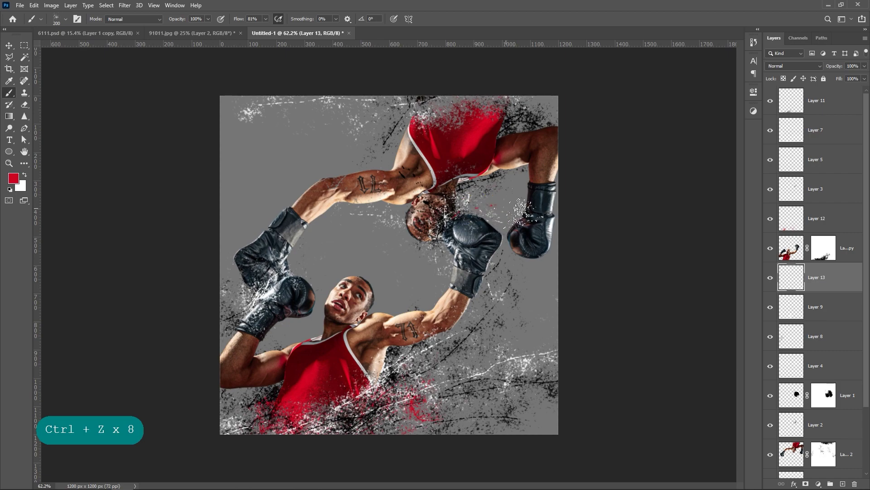
- Paint red spatter on Layer 13 behind the upright boxer's shirt and into the canvas's lower-left corner, undoing the stray stroke near the guarding glove
{"action": "mouse_move", "coordinate": [443, 389]}
{"action": "left_mouse_down"}
{"action": "mouse_move", "coordinate": [247, 409]}
{"action": "mouse_move", "coordinate": [175, 474]}
{"action": "left_mouse_up"}
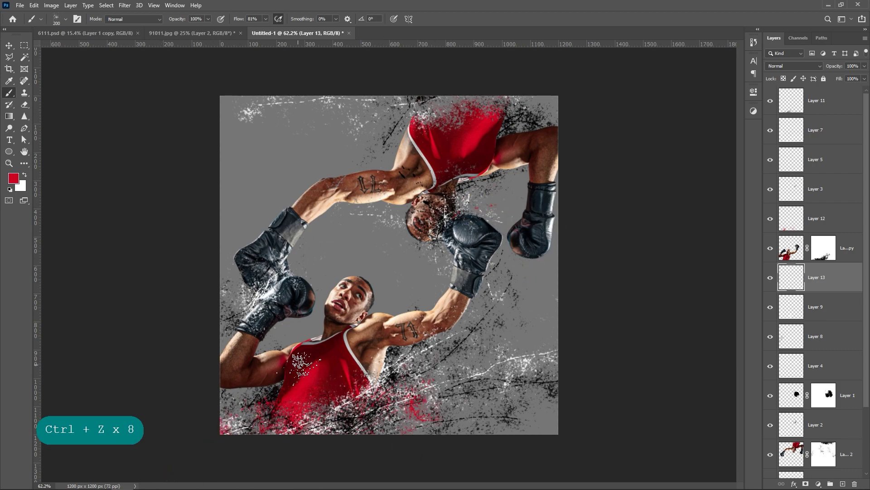
{"action": "left_click", "coordinate": [301, 319]}
{"action": "key", "text": "ctrl+z"}
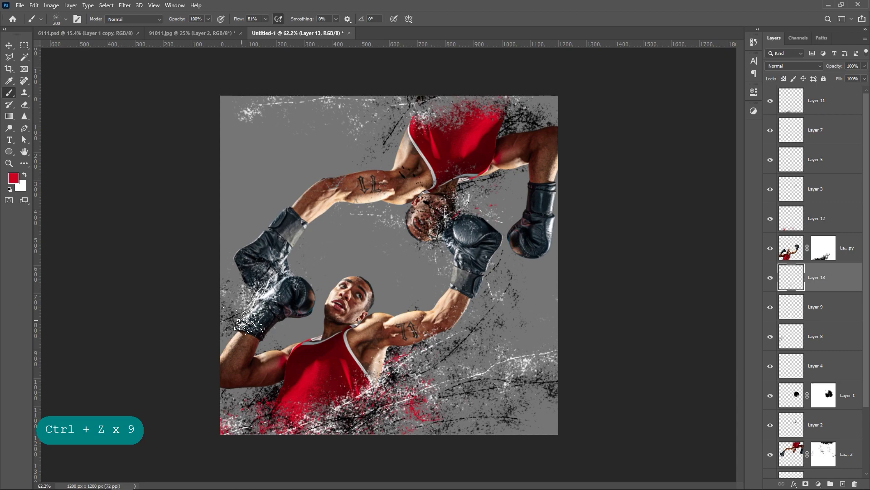
{"action": "left_click", "coordinate": [311, 443]}
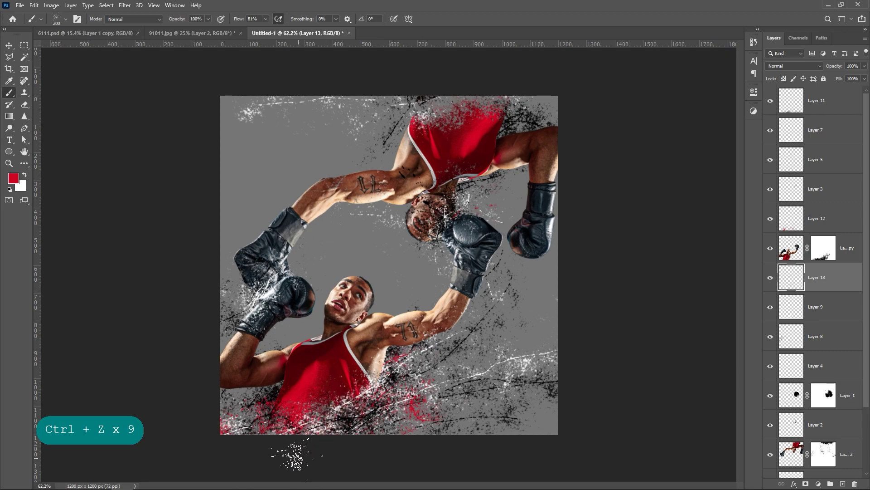
- Add a new layer above Layer 12 and paint white spatter on it over the red spatter along the upright boxer's lower shirt edge
{"action": "left_click", "coordinate": [819, 105]}
{"action": "left_click", "coordinate": [811, 217]}
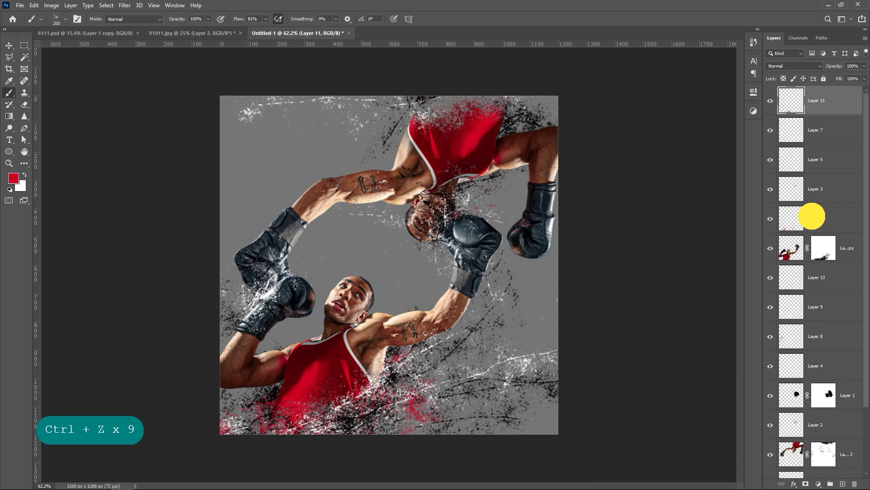
{"action": "left_click", "coordinate": [842, 484]}
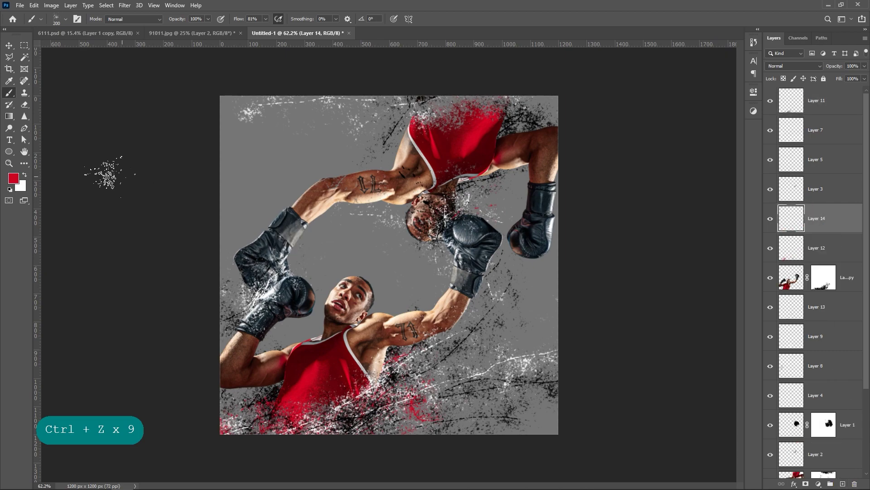
{"action": "left_click", "coordinate": [25, 174]}
{"action": "left_click_drag", "start_coordinate": [328, 422], "coordinate": [427, 408]}
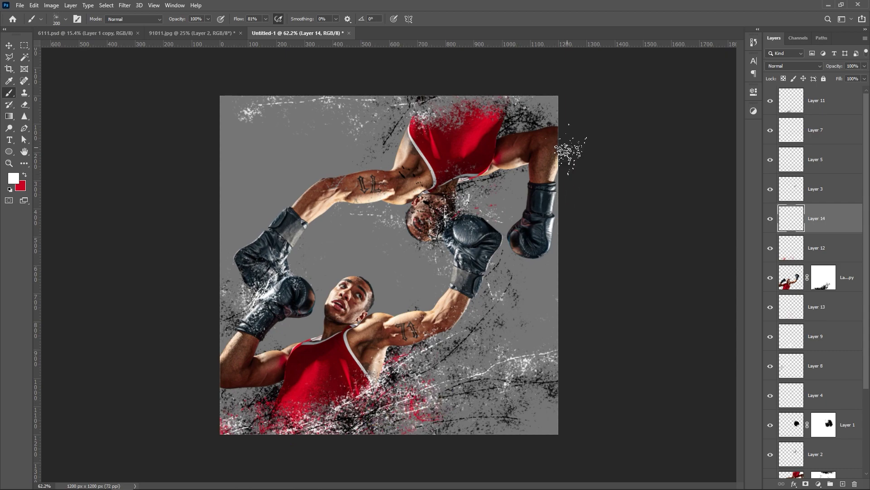
- Paint black spatter on the Layer 1 copy 2 mask to disperse the upside-down boxer's shirt edge further
{"action": "scroll", "coordinate": [832, 416], "scroll_direction": "down", "scroll_amount": 4}
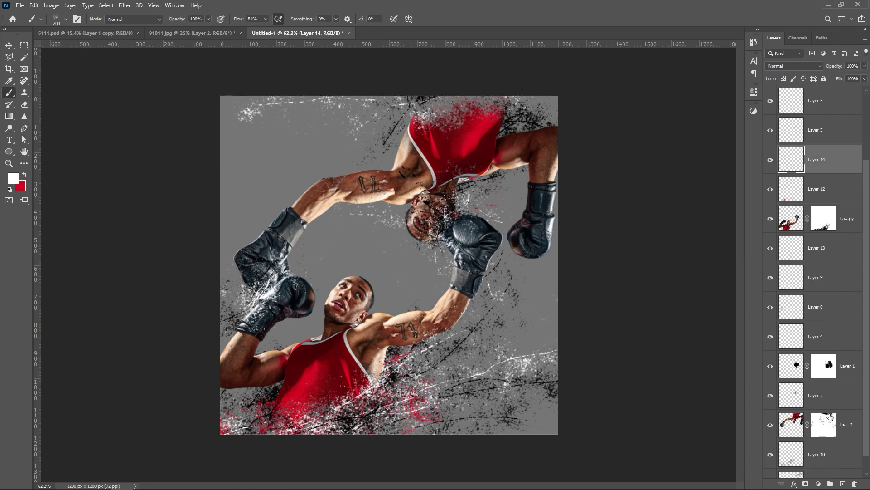
{"action": "left_click", "coordinate": [821, 373]}
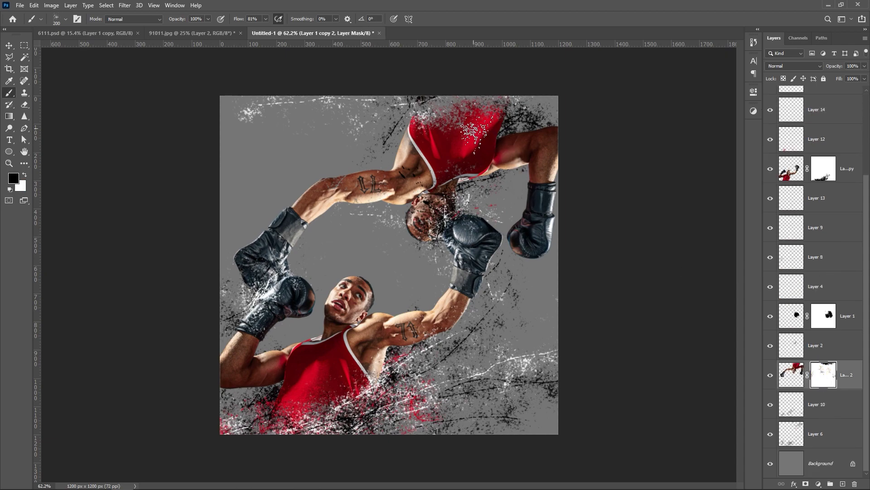
{"action": "mouse_move", "coordinate": [471, 129]}
{"action": "left_mouse_down"}
{"action": "mouse_move", "coordinate": [485, 105]}
{"action": "mouse_move", "coordinate": [477, 134]}
{"action": "mouse_move", "coordinate": [464, 127]}
{"action": "mouse_move", "coordinate": [517, 74]}
{"action": "left_mouse_up"}
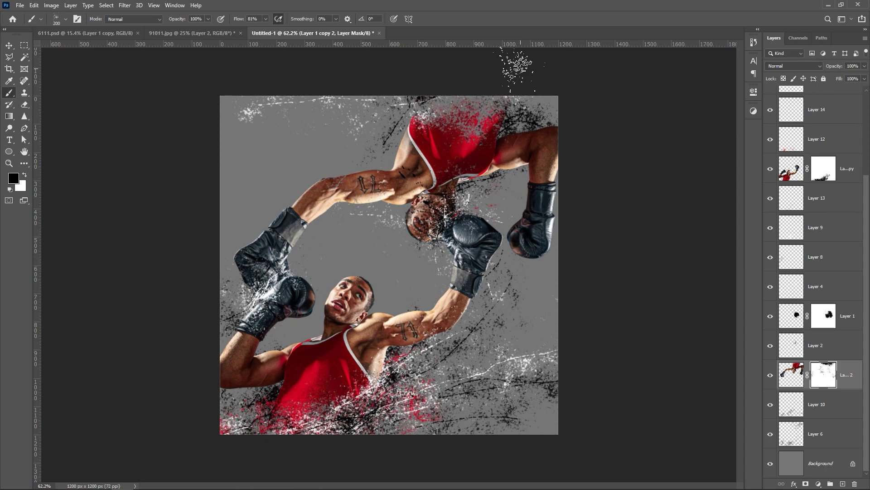
- Select every layer from Layer 6 up to Layer 11 and scale them together proportionally to 103.08%
{"action": "left_click", "coordinate": [12, 46]}
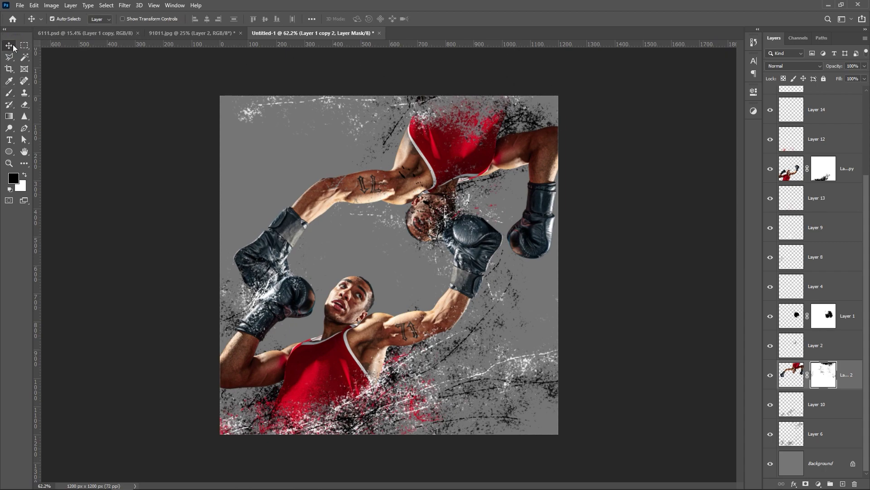
{"action": "left_click_drag", "start_coordinate": [408, 276], "coordinate": [399, 276]}
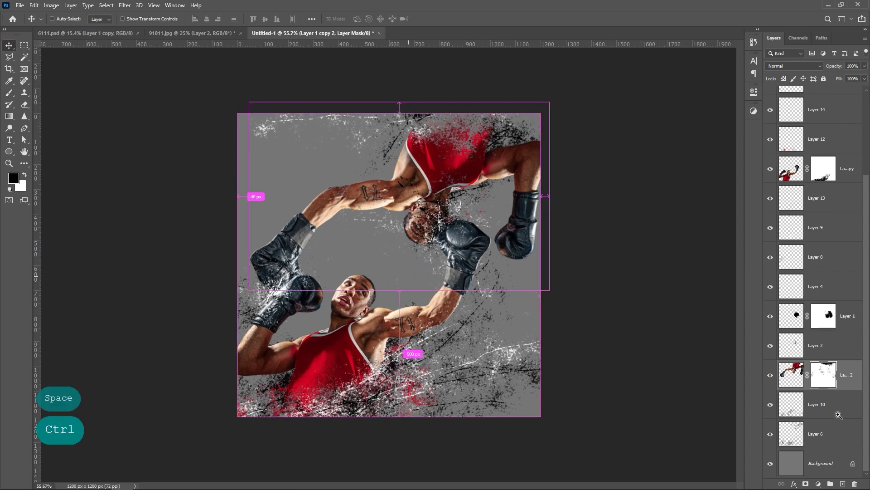
{"action": "left_click", "coordinate": [831, 432]}
{"action": "scroll", "coordinate": [834, 295], "scroll_direction": "up", "scroll_amount": 3}
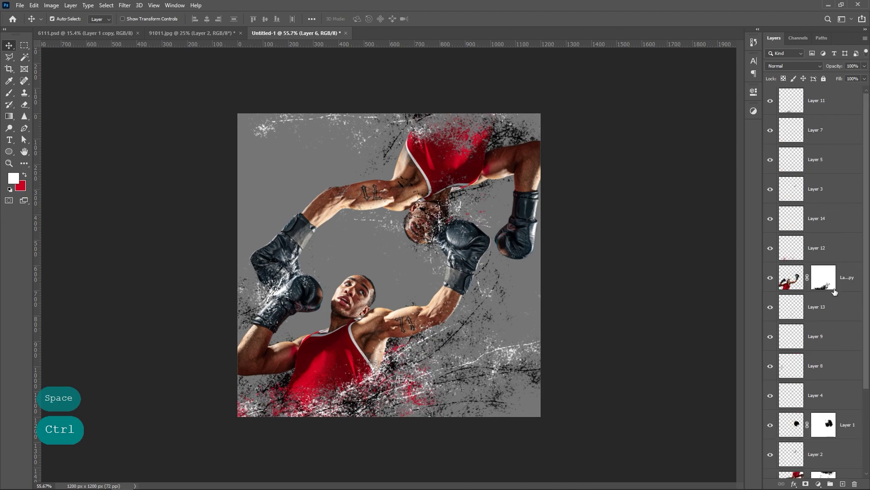
{"action": "left_click", "coordinate": [818, 109], "text": "shift"}
{"action": "left_click", "coordinate": [34, 5]}
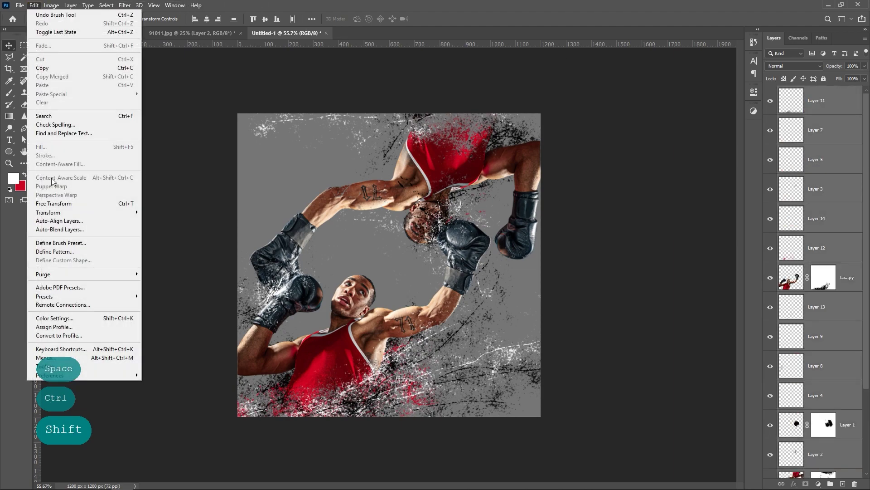
{"action": "left_click", "coordinate": [54, 203]}
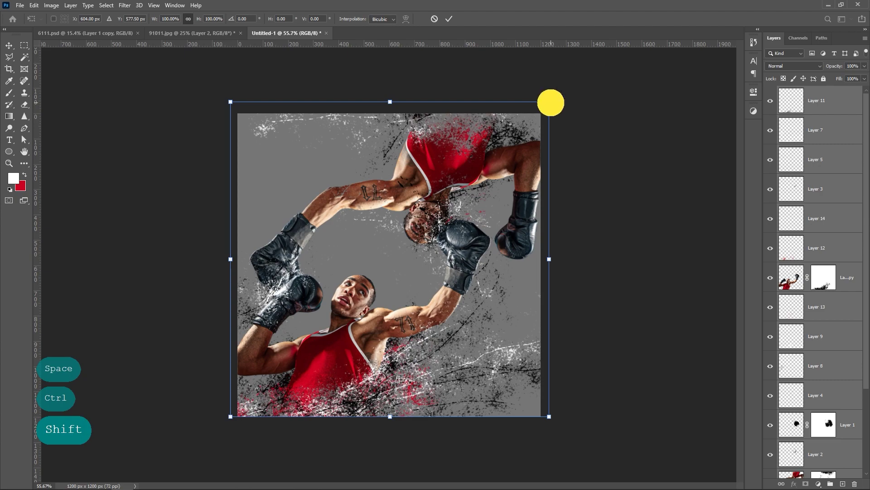
{"action": "left_click_drag", "start_coordinate": [551, 103], "coordinate": [560, 93]}
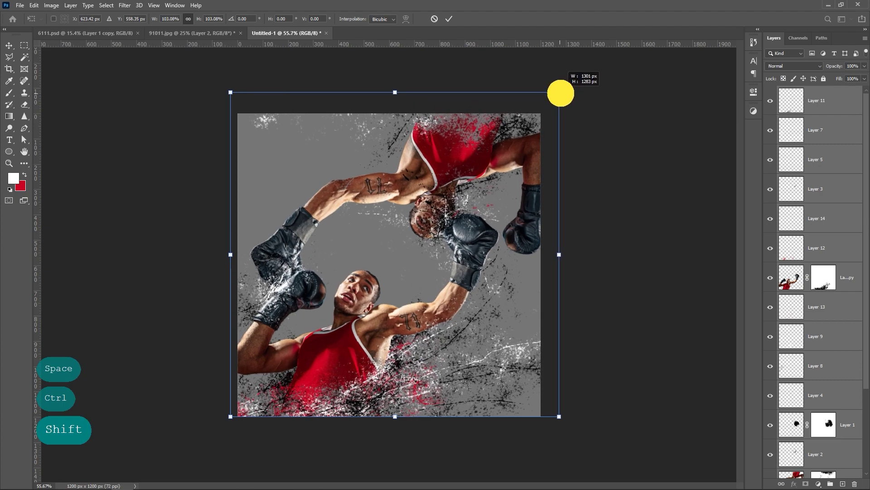
- Nudge the enlarged artwork left to an X position of 605.45 px and apply the transform
{"action": "key", "text": "Left"}
{"action": "key", "text": "Left"}
{"action": "key", "text": "Left"}
{"action": "key", "text": "Left"}
{"action": "key", "text": "Left"}
{"action": "key", "text": "Left"}
{"action": "key", "text": "Left"}
{"action": "key", "text": "Left"}
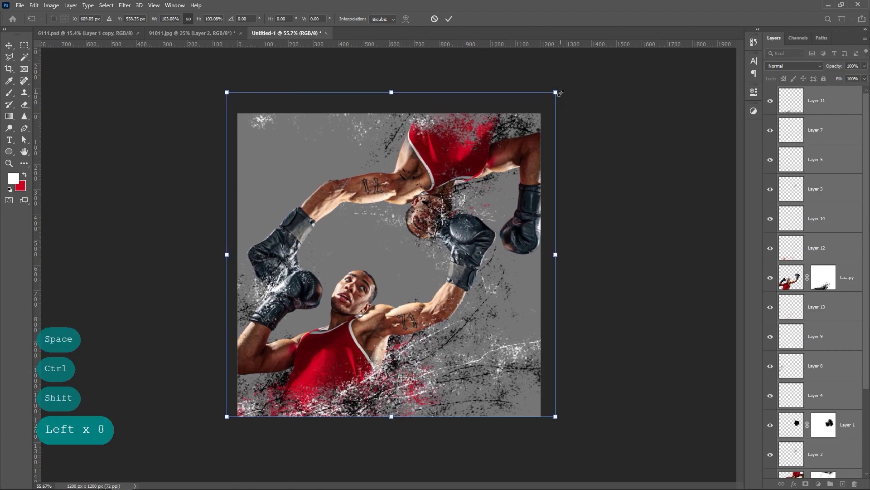
{"action": "key", "text": "Left"}
{"action": "key", "text": "Left"}
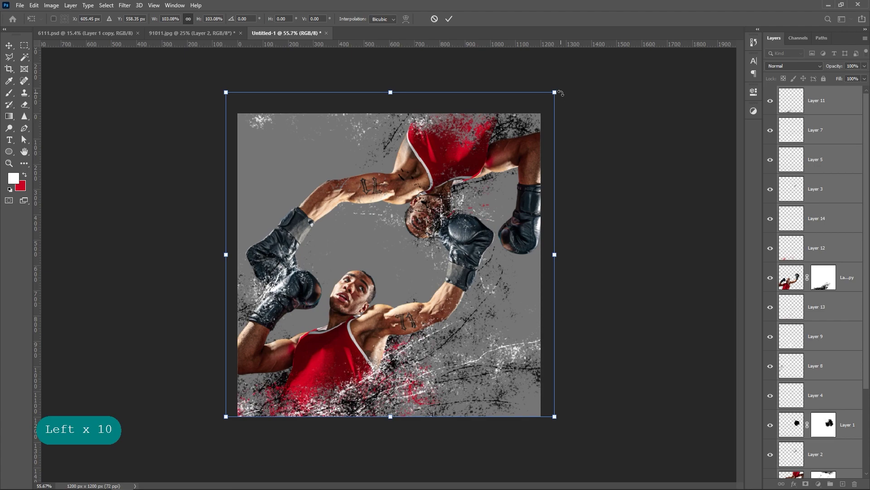
{"action": "mouse_move", "coordinate": [556, 96]}
{"action": "left_mouse_down"}
{"action": "mouse_move", "coordinate": [559, 87]}
{"action": "mouse_move", "coordinate": [554, 92]}
{"action": "left_mouse_up"}
{"action": "key", "text": "Return"}
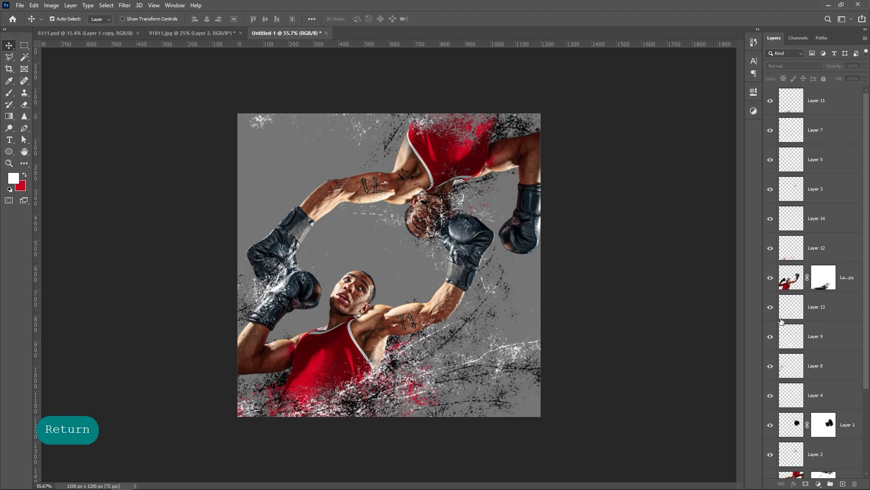
- Select every layer from Layer 6 up to Layer 11 and convert them into one Smart Object
{"action": "scroll", "coordinate": [794, 331], "scroll_direction": "down", "scroll_amount": 3}
{"action": "left_click", "coordinate": [839, 436]}
{"action": "scroll", "coordinate": [841, 267], "scroll_direction": "up", "scroll_amount": 3}
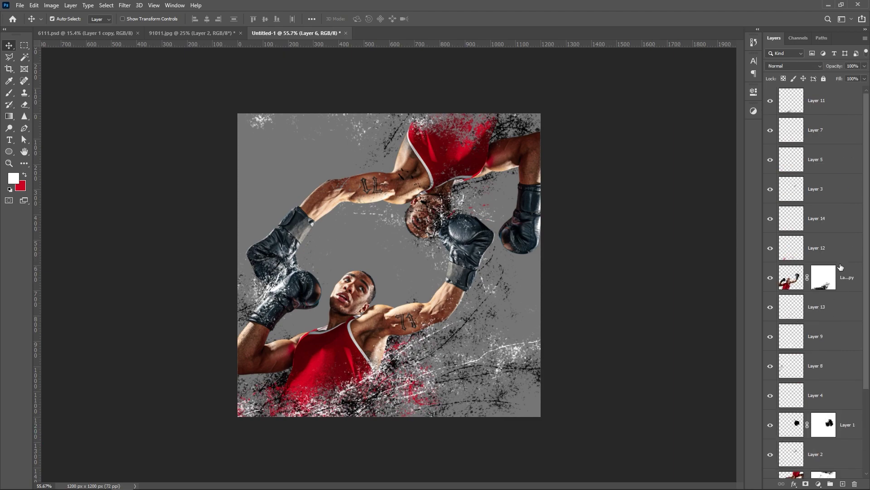
{"action": "left_click", "coordinate": [831, 106], "text": "shift"}
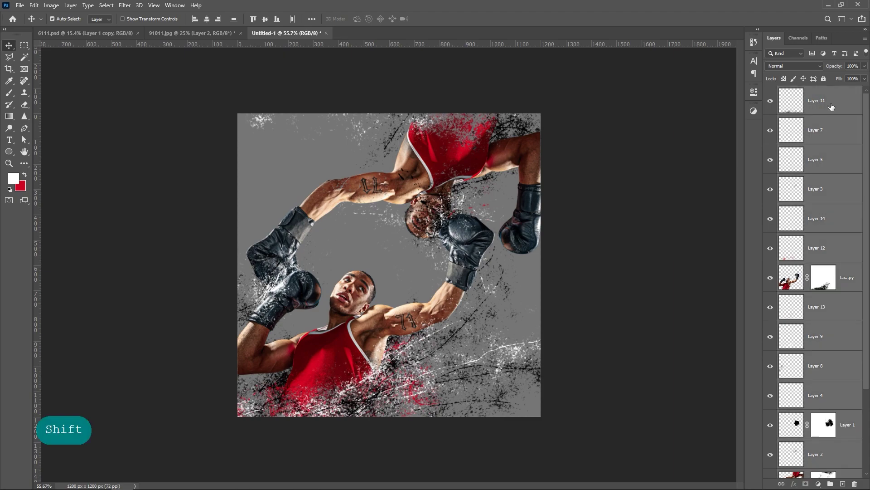
{"action": "scroll", "coordinate": [831, 107], "scroll_direction": "down", "scroll_amount": 3}
{"action": "scroll", "coordinate": [823, 168], "scroll_direction": "up", "scroll_amount": 3}
{"action": "right_click", "coordinate": [817, 103]}
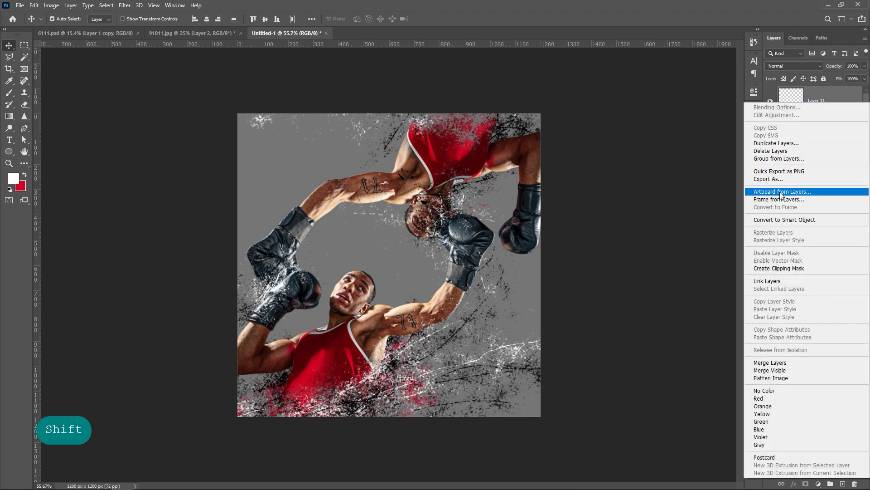
{"action": "left_click", "coordinate": [787, 219]}
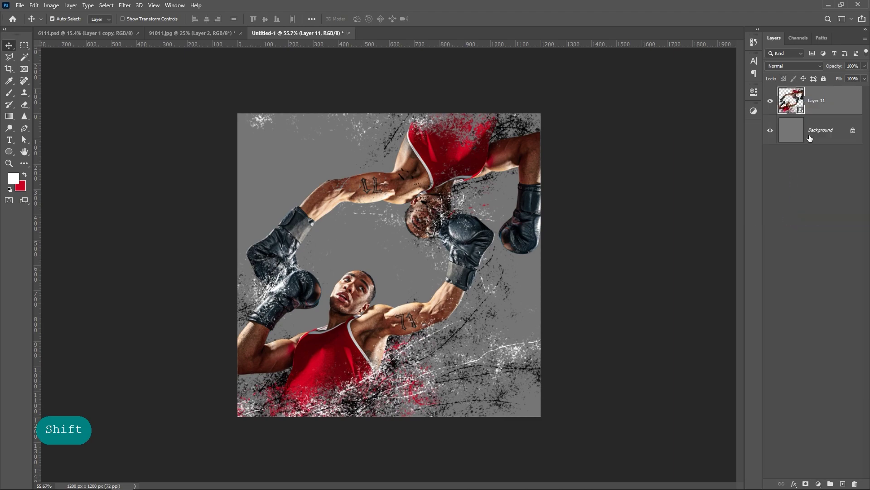
- Add a solid colour fill layer above the Background, using the red #cc0121 sampled from the upright boxer's shirt
{"action": "left_click", "coordinate": [819, 131]}
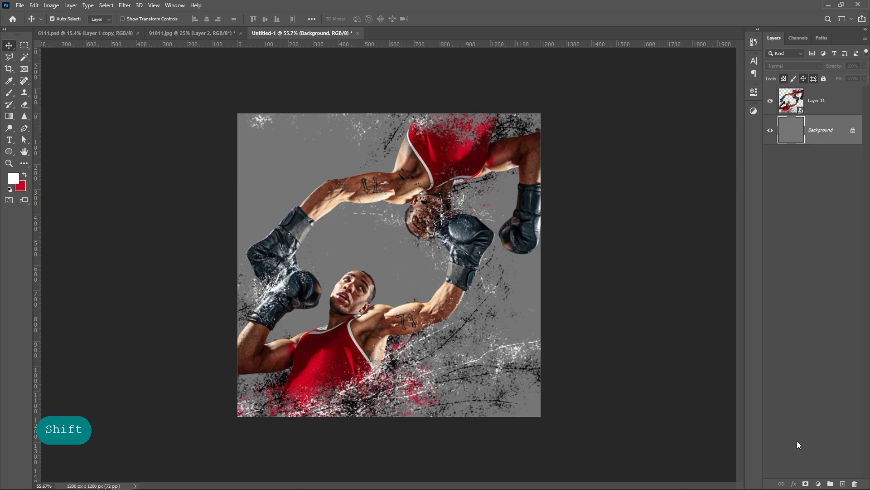
{"action": "left_click", "coordinate": [818, 483]}
{"action": "left_click", "coordinate": [816, 326]}
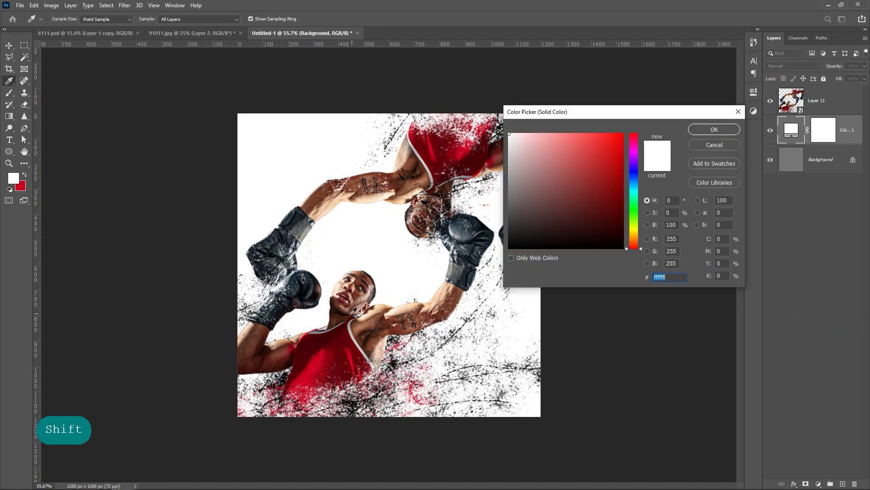
{"action": "left_click", "coordinate": [315, 351]}
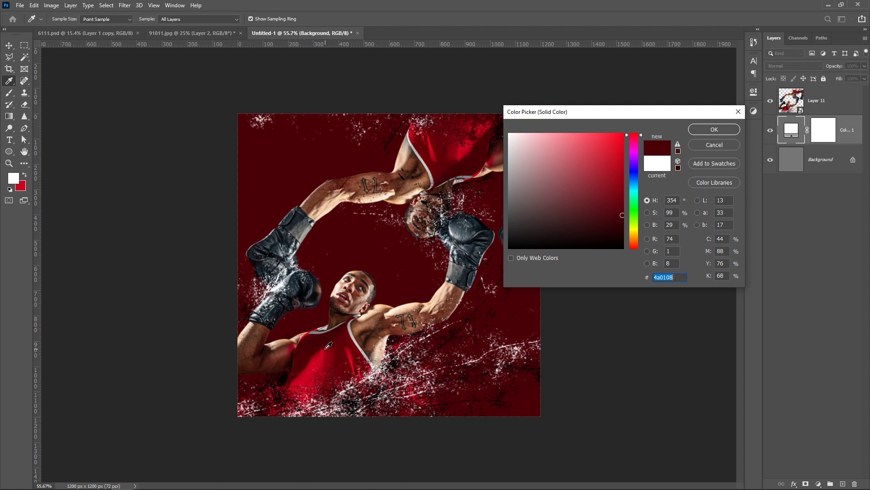
{"action": "left_click_drag", "start_coordinate": [321, 354], "coordinate": [316, 360]}
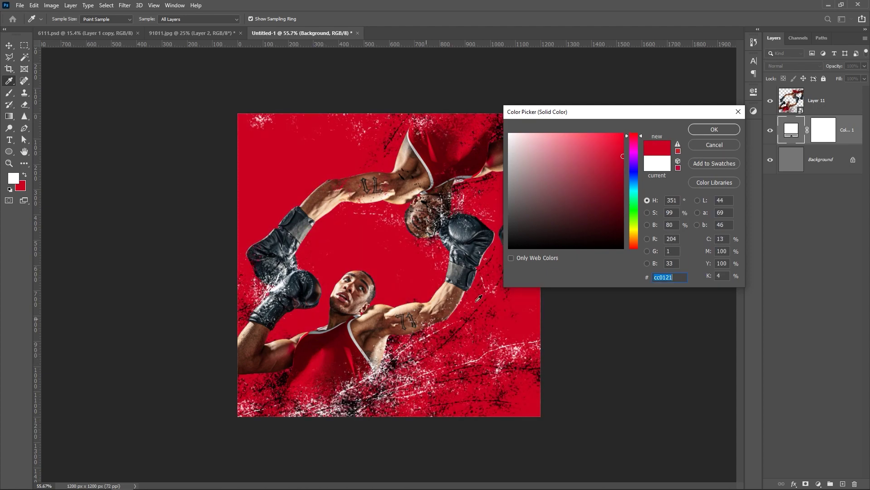
{"action": "left_click", "coordinate": [719, 132]}
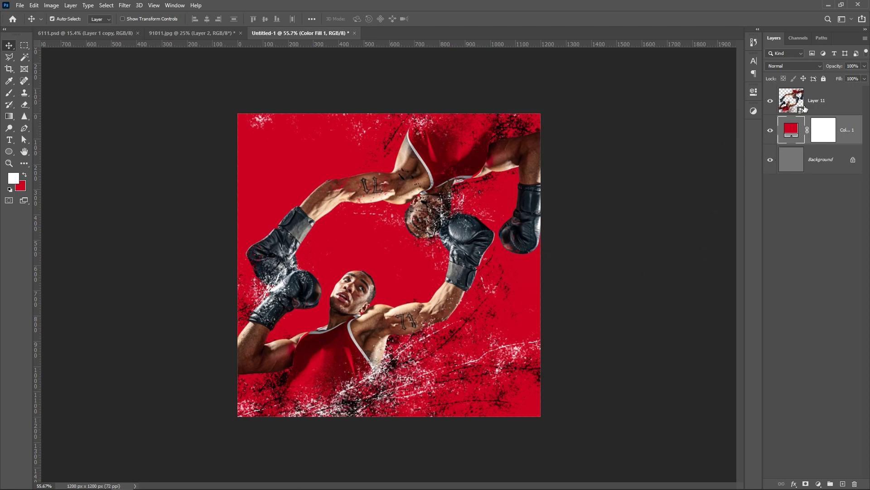
{"action": "left_click", "coordinate": [790, 105]}
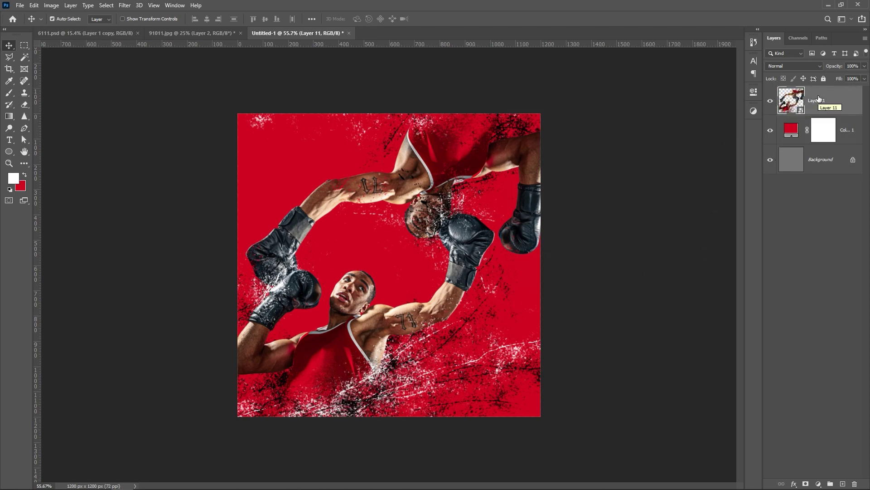
{"action": "left_click", "coordinate": [51, 6]}
{"action": "mouse_move", "coordinate": [113, 29]}
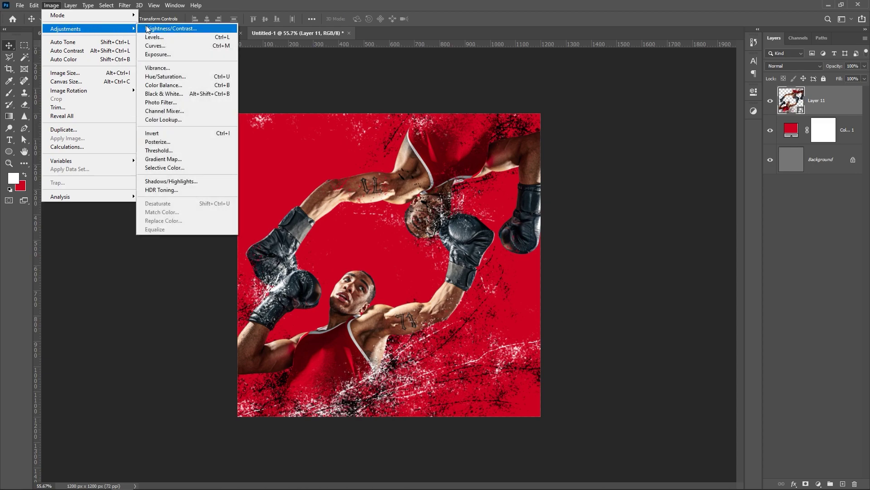
{"action": "left_click", "coordinate": [108, 28]}
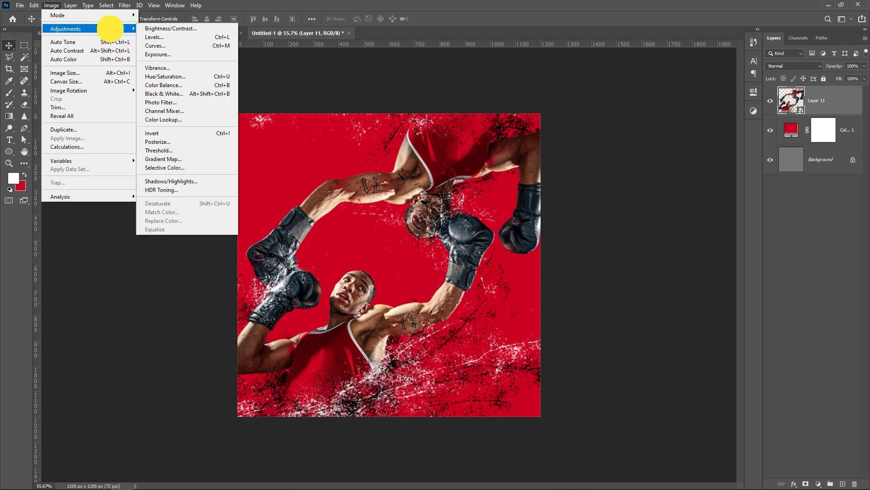
{"action": "left_click", "coordinate": [821, 99]}
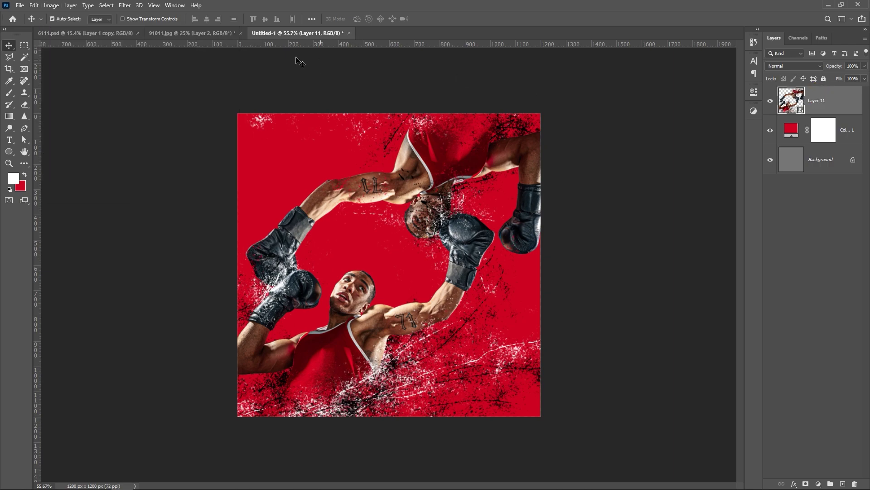
- Apply Add Noise to the Layer 11 Smart Object with an amount of 12%, Gaussian distribution and Monochromatic
{"action": "left_click", "coordinate": [105, 6]}
{"action": "mouse_move", "coordinate": [122, 8]}
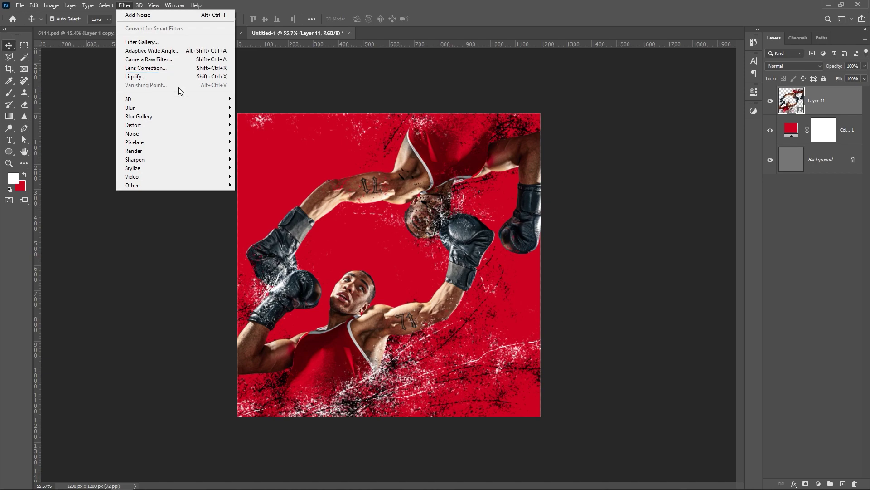
{"action": "mouse_move", "coordinate": [218, 134]}
{"action": "left_click", "coordinate": [251, 129]}
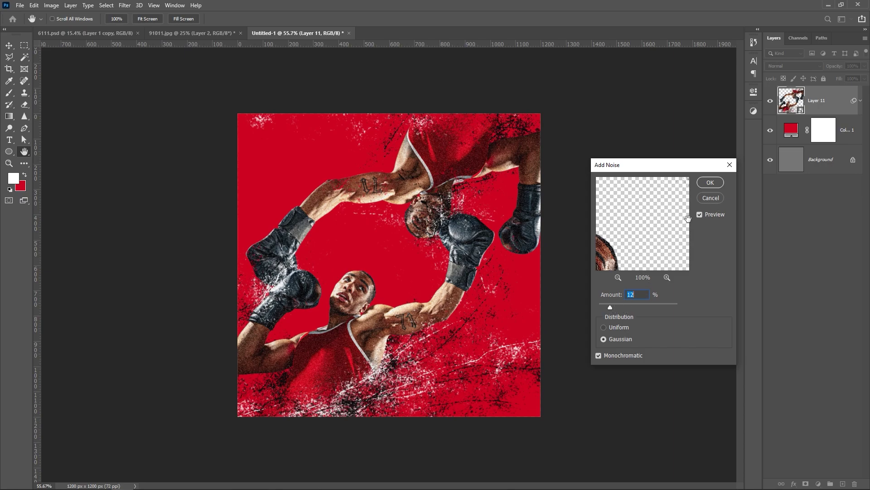
{"action": "left_click", "coordinate": [708, 183]}
{"action": "left_click_drag", "start_coordinate": [408, 272], "coordinate": [417, 278]}
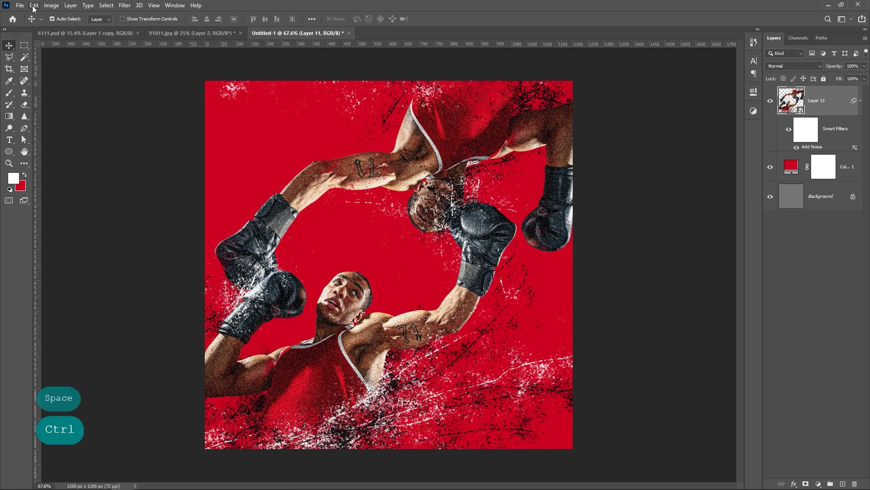
- Duplicate the noisy Layer 11 Smart Object as Layer 11 copy in the same document
{"action": "right_click", "coordinate": [826, 100]}
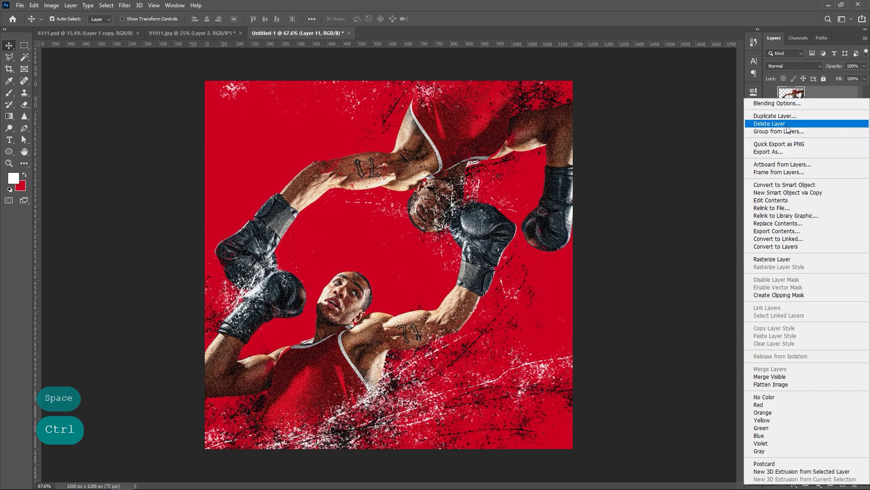
{"action": "left_click", "coordinate": [779, 116]}
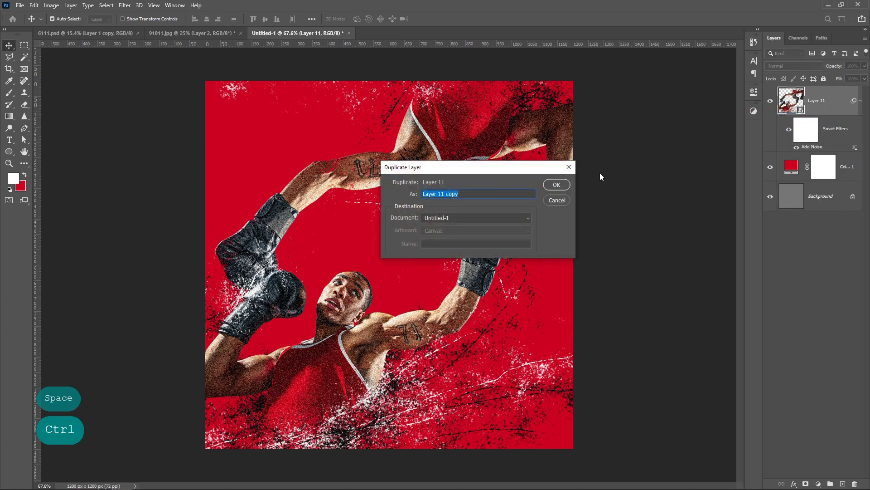
{"action": "left_click", "coordinate": [555, 185]}
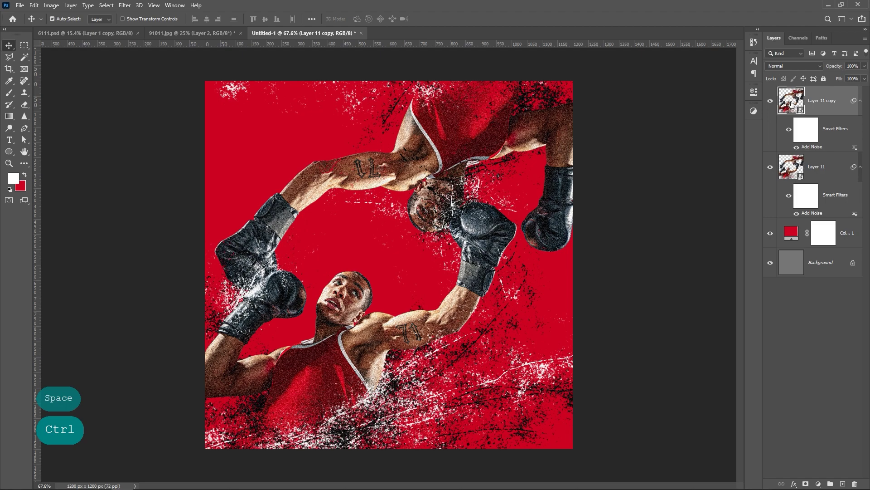
- Apply a Black & White adjustment to Layer 11 copy with Reds at 11% and Yellows at 53%
{"action": "left_click", "coordinate": [49, 5]}
{"action": "mouse_move", "coordinate": [68, 28]}
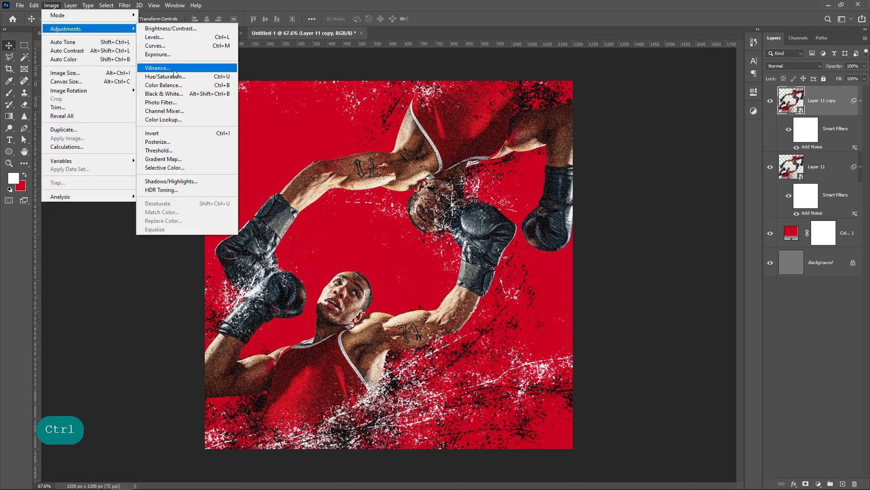
{"action": "left_click", "coordinate": [174, 93]}
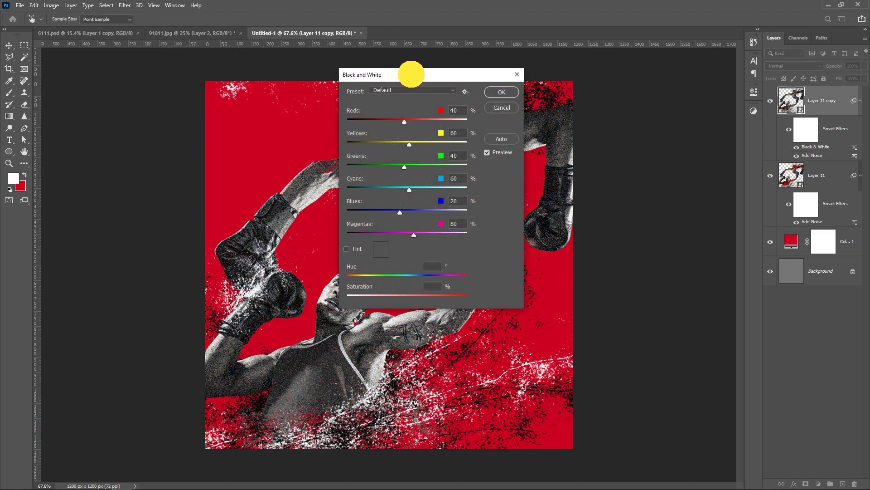
{"action": "left_click_drag", "start_coordinate": [411, 74], "coordinate": [633, 131]}
{"action": "left_click", "coordinate": [619, 175]}
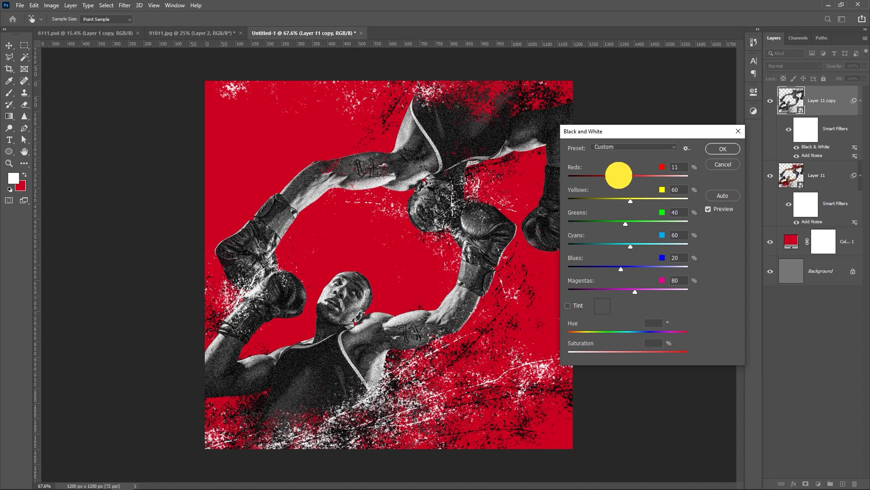
{"action": "left_click", "coordinate": [629, 197]}
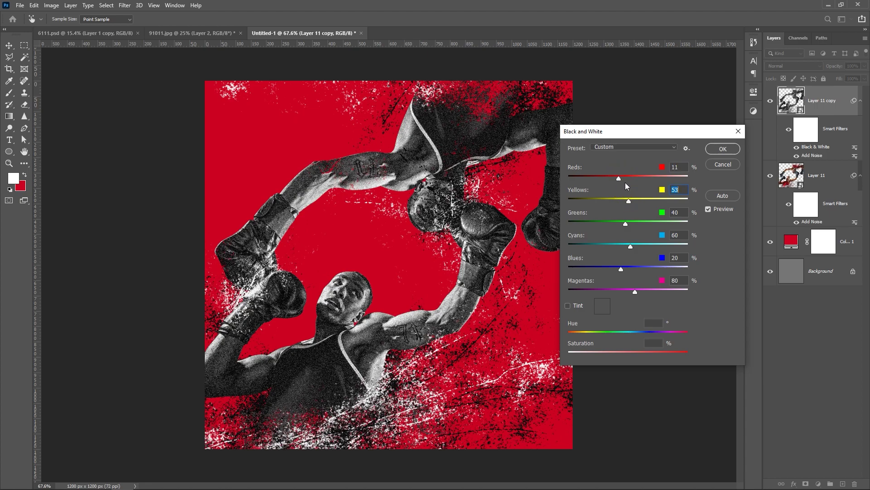
{"action": "left_click", "coordinate": [619, 177]}
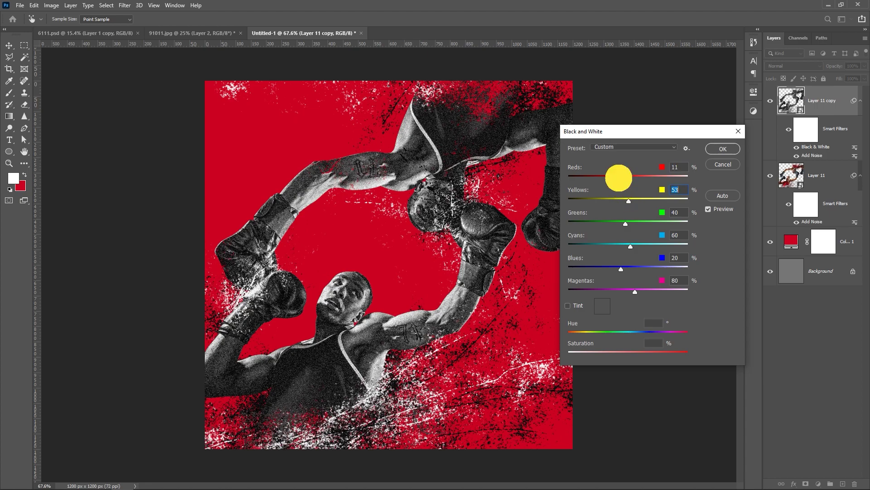
{"action": "left_click", "coordinate": [720, 150]}
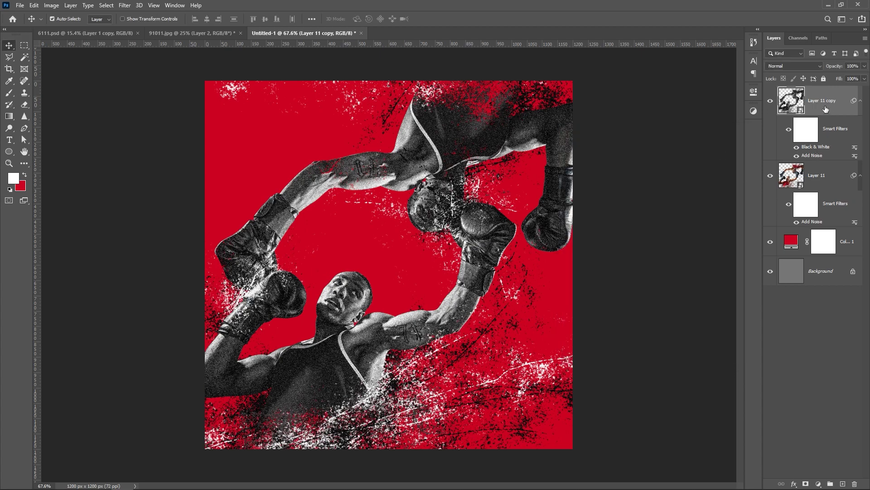
- Add a layer mask to Layer 11 copy and set up a smaller hard round brush with black as the foreground colour
{"action": "left_click", "coordinate": [805, 483]}
{"action": "mouse_move", "coordinate": [315, 400]}
{"action": "left_mouse_down"}
{"action": "mouse_move", "coordinate": [324, 406]}
{"action": "mouse_move", "coordinate": [384, 263]}
{"action": "left_mouse_up"}
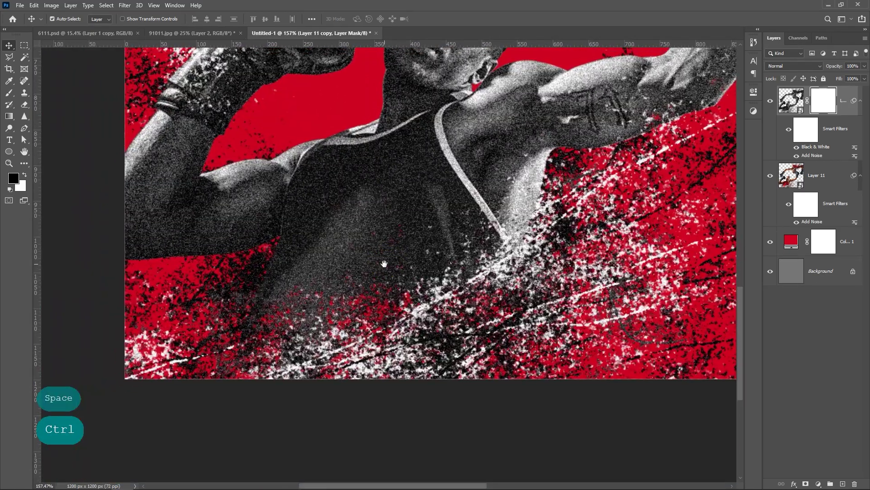
{"action": "left_click", "coordinate": [13, 93]}
{"action": "right_click", "coordinate": [353, 219]}
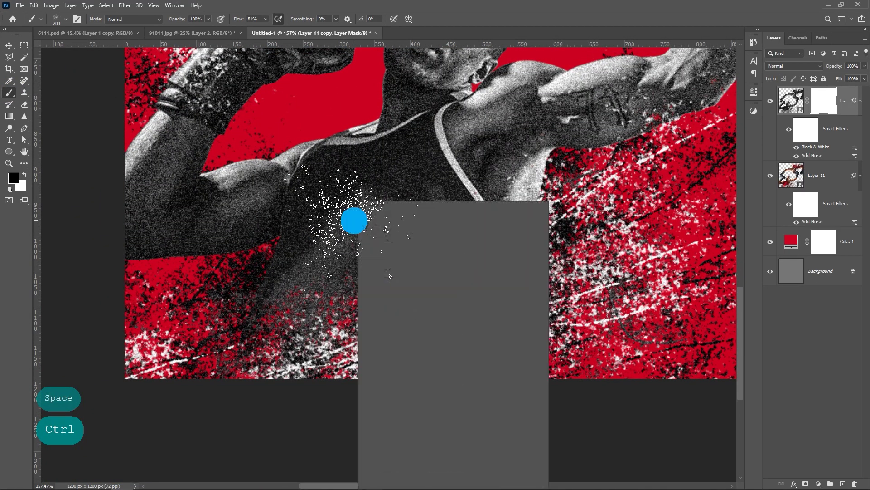
{"action": "left_click", "coordinate": [458, 264]}
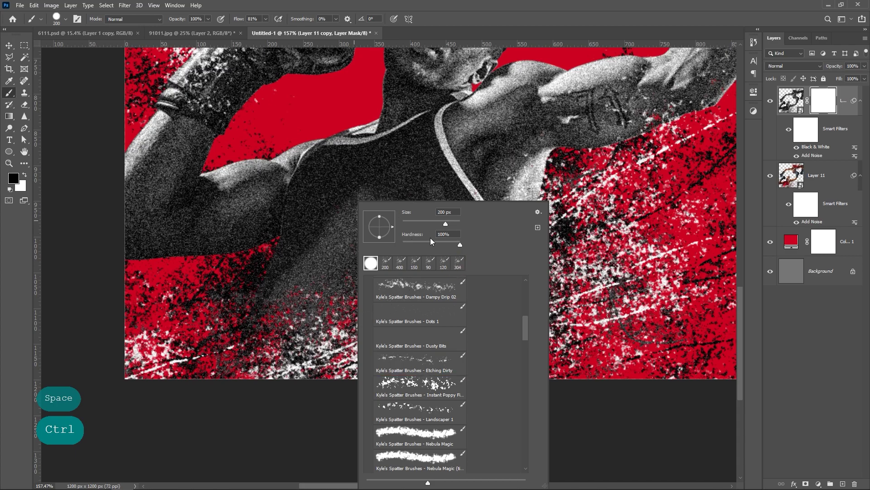
{"action": "left_click", "coordinate": [424, 222]}
- Paint black on the Layer 11 copy mask over the upright boxer's shirt to bring back its red colour
{"action": "mouse_move", "coordinate": [320, 243]}
{"action": "left_mouse_down"}
{"action": "mouse_move", "coordinate": [330, 285]}
{"action": "mouse_move", "coordinate": [376, 280]}
{"action": "mouse_move", "coordinate": [348, 237]}
{"action": "mouse_move", "coordinate": [310, 269]}
{"action": "mouse_move", "coordinate": [289, 307]}
{"action": "mouse_move", "coordinate": [258, 325]}
{"action": "mouse_move", "coordinate": [301, 274]}
{"action": "mouse_move", "coordinate": [248, 294]}
{"action": "mouse_move", "coordinate": [264, 288]}
{"action": "mouse_move", "coordinate": [227, 292]}
{"action": "left_mouse_up"}
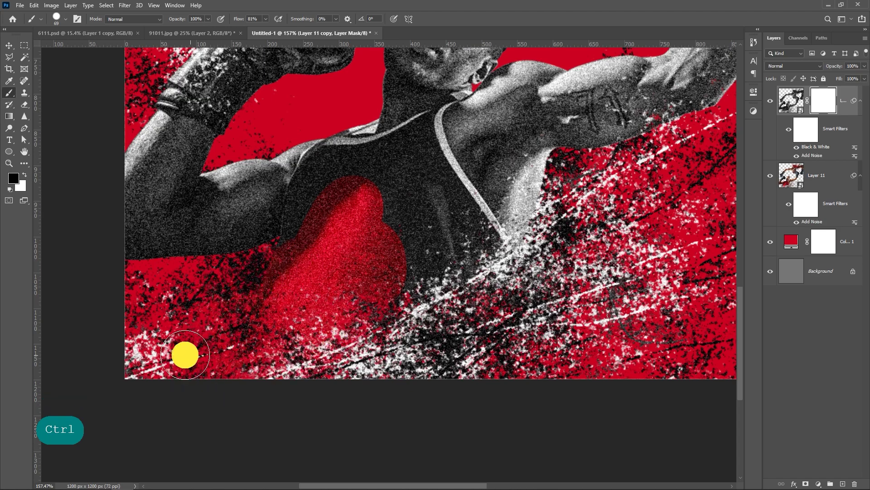
{"action": "mouse_move", "coordinate": [414, 284]}
{"action": "left_mouse_down"}
{"action": "mouse_move", "coordinate": [403, 235]}
{"action": "mouse_move", "coordinate": [482, 312]}
{"action": "mouse_move", "coordinate": [521, 321]}
{"action": "mouse_move", "coordinate": [560, 302]}
{"action": "mouse_move", "coordinate": [504, 279]}
{"action": "mouse_move", "coordinate": [505, 287]}
{"action": "mouse_move", "coordinate": [425, 183]}
{"action": "mouse_move", "coordinate": [425, 202]}
{"action": "mouse_move", "coordinate": [379, 204]}
{"action": "mouse_move", "coordinate": [379, 191]}
{"action": "mouse_move", "coordinate": [334, 184]}
{"action": "mouse_move", "coordinate": [315, 166]}
{"action": "mouse_move", "coordinate": [287, 215]}
{"action": "mouse_move", "coordinate": [289, 277]}
{"action": "left_mouse_up"}
{"action": "key", "text": "space"}
{"action": "key", "text": "space"}
{"action": "key", "text": "ctrl+space"}
{"action": "left_click_drag", "start_coordinate": [285, 205], "coordinate": [303, 216]}
{"action": "left_click_drag", "start_coordinate": [283, 250], "coordinate": [282, 270]}
{"action": "left_click_drag", "start_coordinate": [317, 157], "coordinate": [345, 139]}
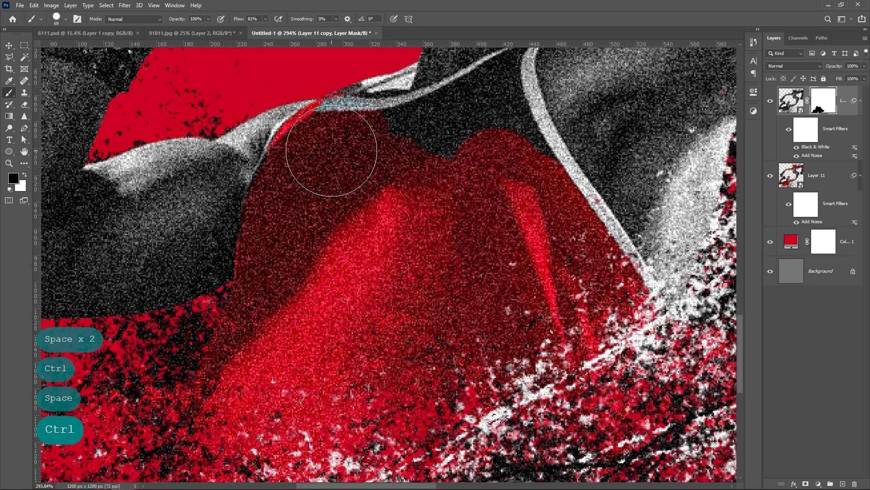
{"action": "left_click", "coordinate": [349, 130]}
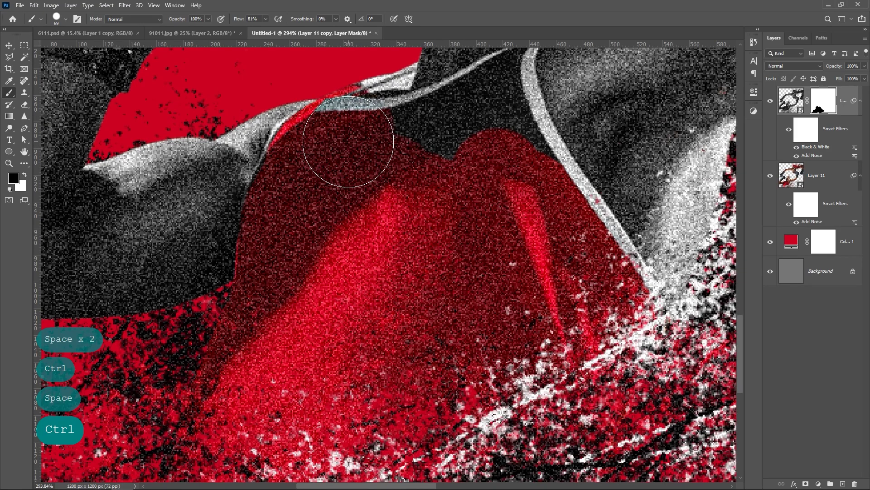
- Paint black on the Layer 11 copy mask with a 25 px brush beneath the upright boxer's collar trim
{"action": "key", "text": "bracketleft"}
{"action": "key", "text": "bracketleft"}
{"action": "key", "text": "bracketleft"}
{"action": "key", "text": "bracketleft"}
{"action": "key", "text": "bracketleft"}
{"action": "key", "text": "bracketleft"}
{"action": "left_click", "coordinate": [349, 93]}
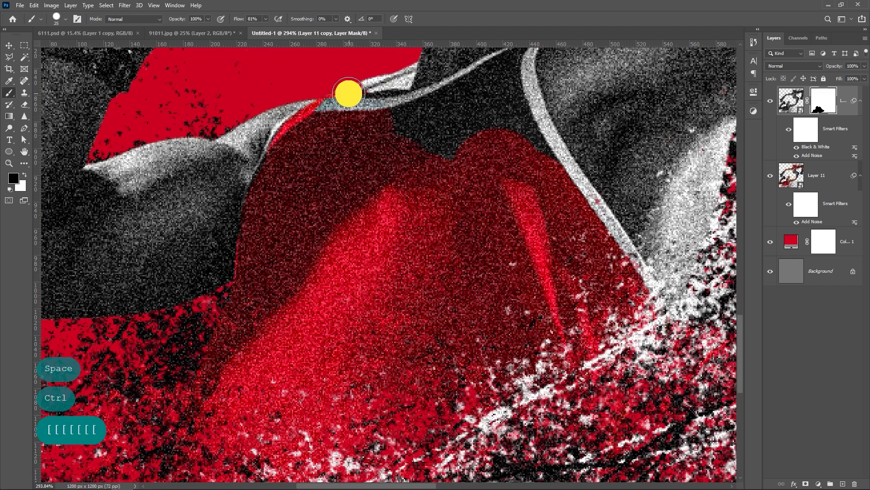
{"action": "mouse_move", "coordinate": [349, 94]}
{"action": "left_mouse_down"}
{"action": "mouse_move", "coordinate": [401, 119]}
{"action": "mouse_move", "coordinate": [381, 119]}
{"action": "mouse_move", "coordinate": [463, 108]}
{"action": "mouse_move", "coordinate": [407, 140]}
{"action": "mouse_move", "coordinate": [438, 156]}
{"action": "mouse_move", "coordinate": [458, 144]}
{"action": "mouse_move", "coordinate": [415, 154]}
{"action": "mouse_move", "coordinate": [442, 141]}
{"action": "mouse_move", "coordinate": [375, 267]}
{"action": "left_mouse_up"}
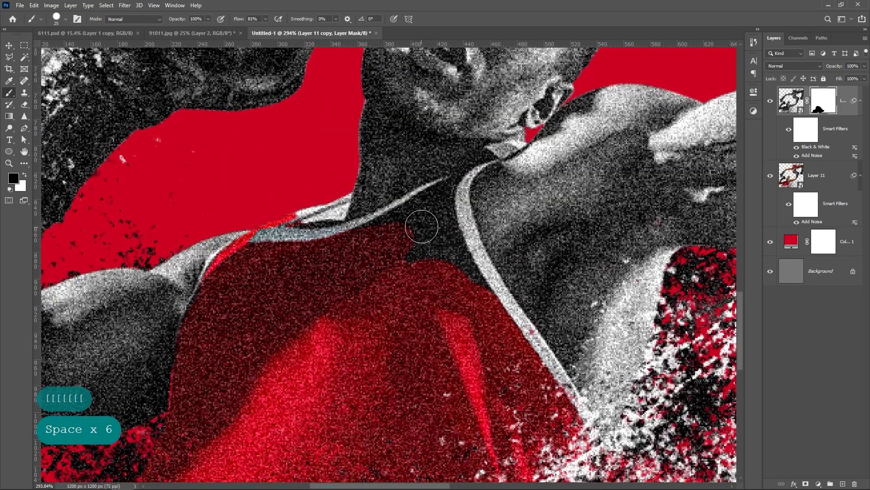
- Mask the remaining grey shirt area up to the point where the collar and armhole trims meet, using finer brush sizes
{"action": "left_click_drag", "start_coordinate": [422, 226], "coordinate": [434, 201]}
{"action": "key", "text": "bracketleft"}
{"action": "key", "text": "bracketleft"}
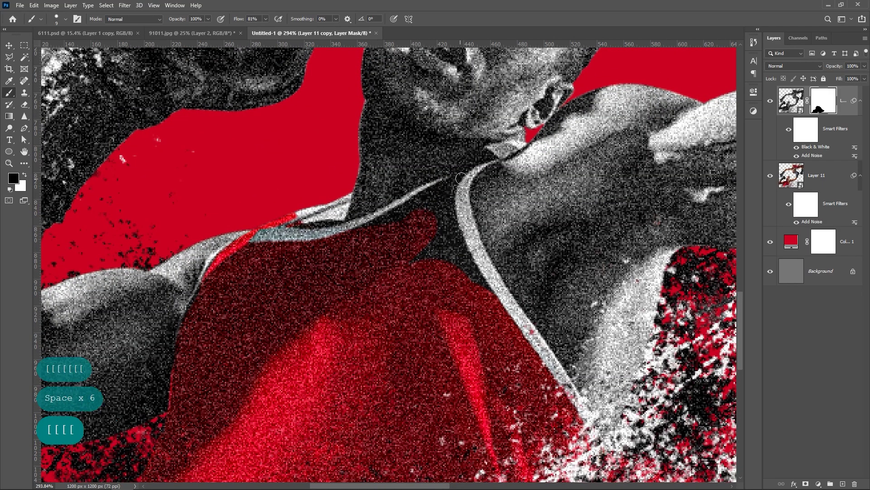
{"action": "left_click_drag", "start_coordinate": [470, 174], "coordinate": [352, 235]}
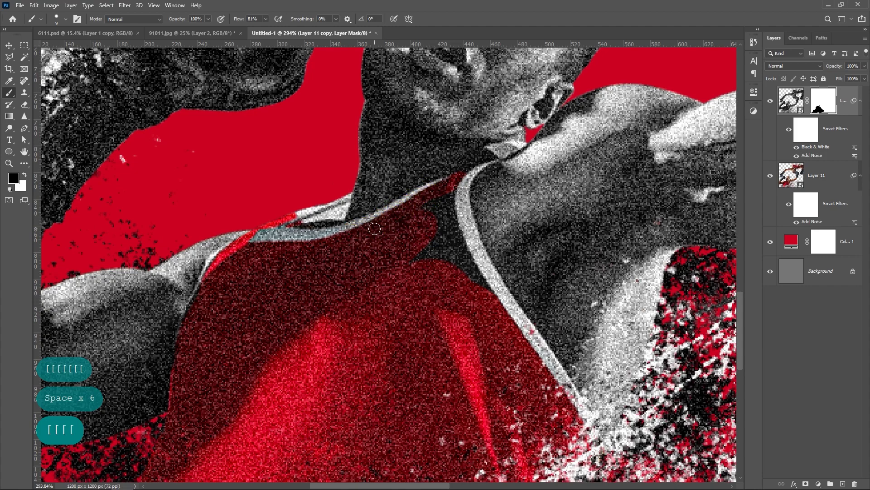
{"action": "key", "text": "bracketright"}
{"action": "key", "text": "bracketright"}
{"action": "mouse_move", "coordinate": [406, 212]}
{"action": "left_mouse_down"}
{"action": "mouse_move", "coordinate": [386, 225]}
{"action": "mouse_move", "coordinate": [448, 190]}
{"action": "mouse_move", "coordinate": [452, 222]}
{"action": "mouse_move", "coordinate": [486, 288]}
{"action": "mouse_move", "coordinate": [475, 289]}
{"action": "mouse_move", "coordinate": [451, 254]}
{"action": "mouse_move", "coordinate": [440, 213]}
{"action": "mouse_move", "coordinate": [435, 261]}
{"action": "mouse_move", "coordinate": [408, 263]}
{"action": "mouse_move", "coordinate": [426, 243]}
{"action": "left_mouse_up"}
- Refine the mask along the shirt's left armhole edge, undoing the stray stroke and repainting it, and deselect the layer when done
{"action": "mouse_move", "coordinate": [230, 281]}
{"action": "left_mouse_down"}
{"action": "mouse_move", "coordinate": [204, 292]}
{"action": "mouse_move", "coordinate": [191, 321]}
{"action": "mouse_move", "coordinate": [195, 337]}
{"action": "left_mouse_up"}
{"action": "key", "text": "ctrl+z"}
{"action": "left_click_drag", "start_coordinate": [207, 293], "coordinate": [182, 379]}
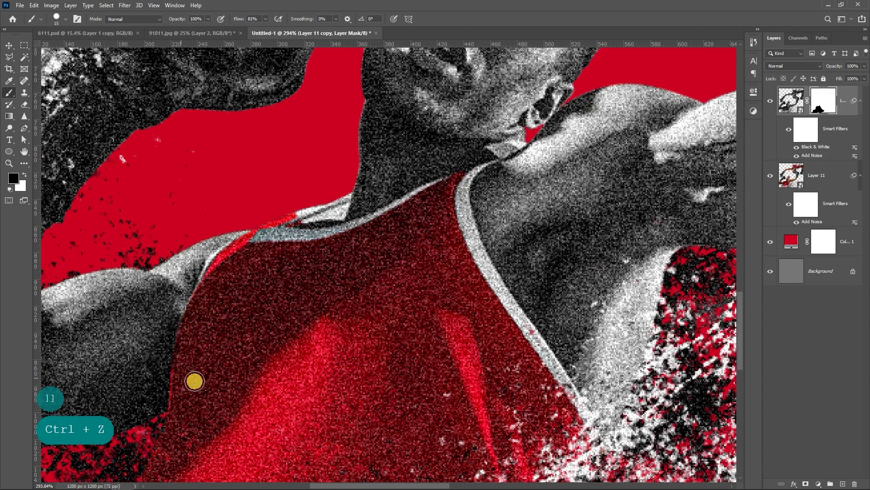
{"action": "mouse_move", "coordinate": [313, 351]}
{"action": "left_mouse_down"}
{"action": "mouse_move", "coordinate": [278, 330]}
{"action": "mouse_move", "coordinate": [258, 338]}
{"action": "left_mouse_up"}
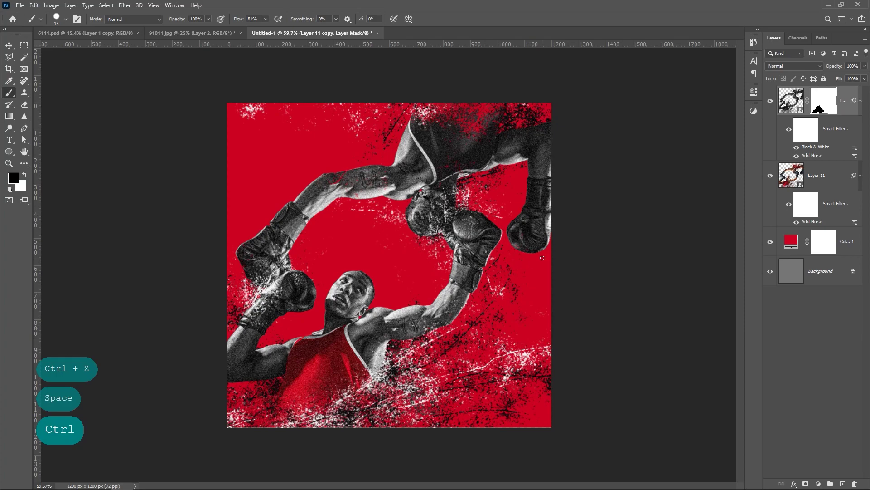
{"action": "key", "text": "v"}
{"action": "left_click", "coordinate": [597, 256]}
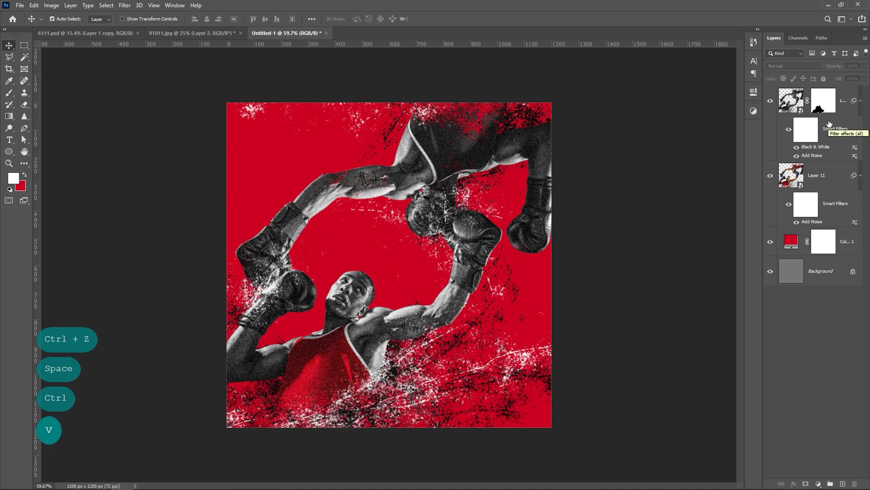
- Add a Curves adjustment above Layer 11 copy, raising the highlights and slightly lowering the midtones for more contrast
{"action": "left_click", "coordinate": [792, 104]}
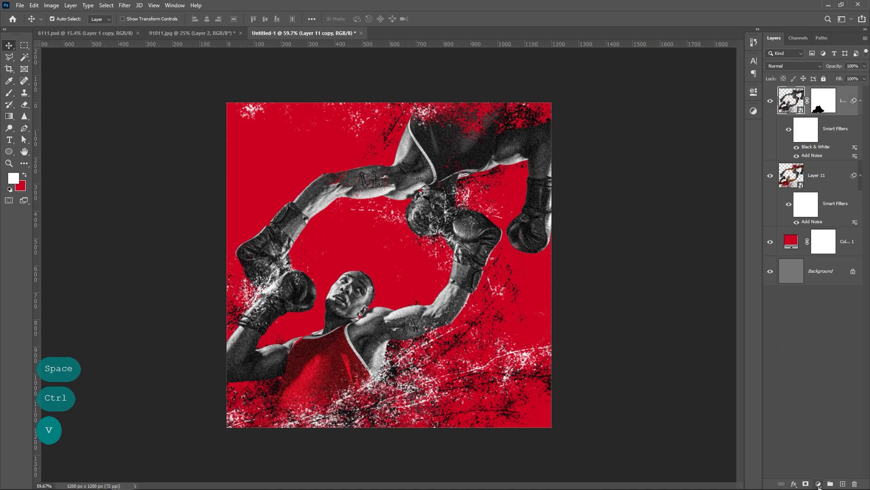
{"action": "left_click", "coordinate": [819, 484]}
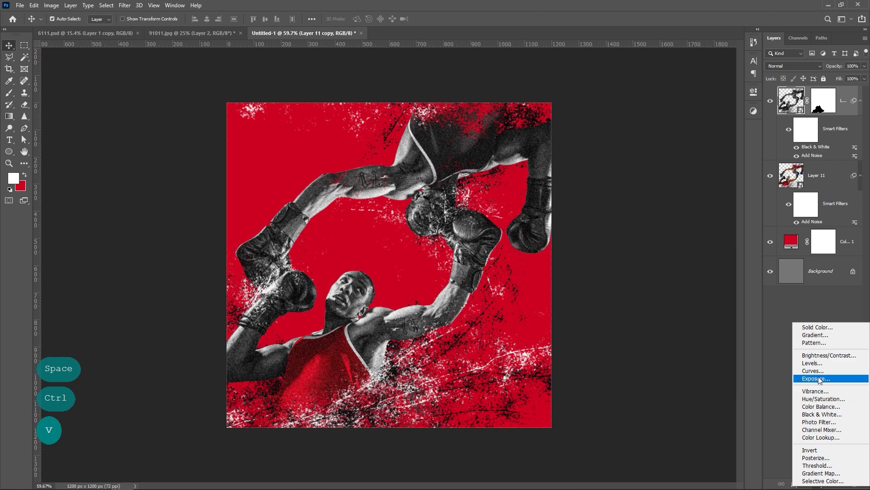
{"action": "left_click", "coordinate": [816, 371]}
{"action": "left_click", "coordinate": [714, 152]}
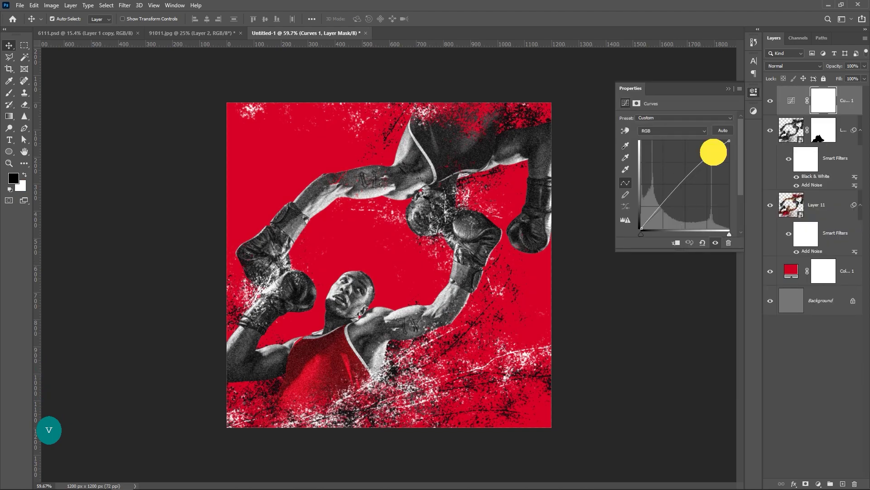
{"action": "left_click_drag", "start_coordinate": [676, 188], "coordinate": [680, 198]}
{"action": "left_click_drag", "start_coordinate": [712, 154], "coordinate": [710, 151]}
{"action": "left_click_drag", "start_coordinate": [680, 198], "coordinate": [677, 196]}
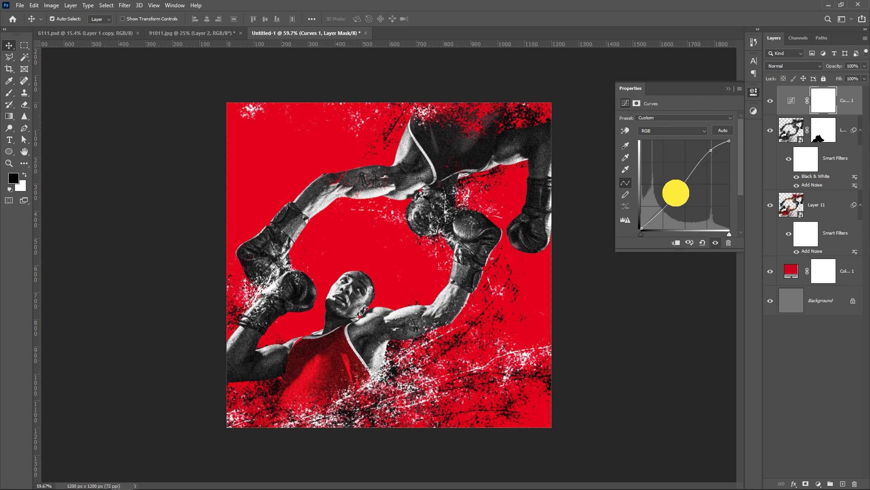
{"action": "left_click", "coordinate": [728, 89]}
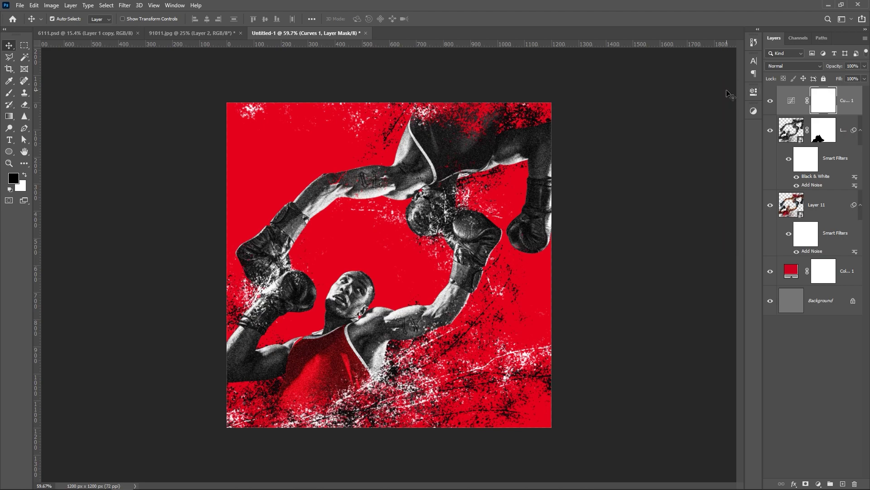
- Change the solid colour fill of the background to a darker, less saturated red, about #b01730
{"action": "double_click", "coordinate": [792, 271]}
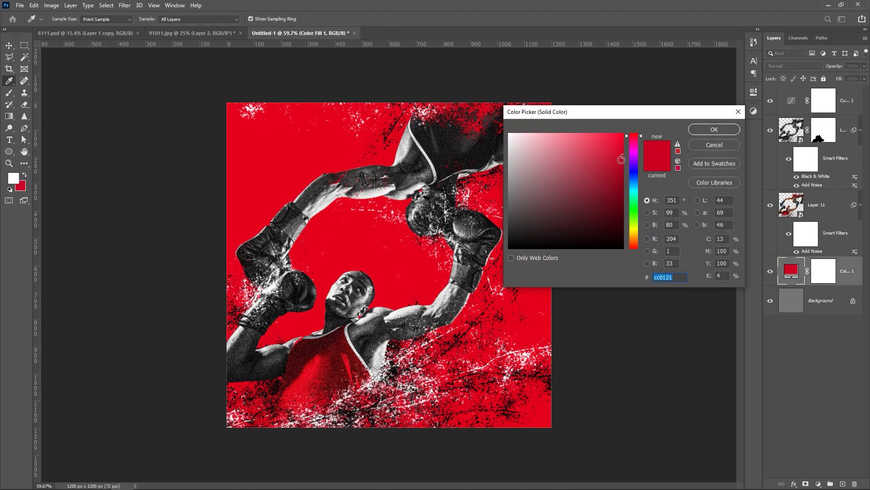
{"action": "left_click", "coordinate": [621, 159]}
{"action": "left_click_drag", "start_coordinate": [621, 163], "coordinate": [615, 158]}
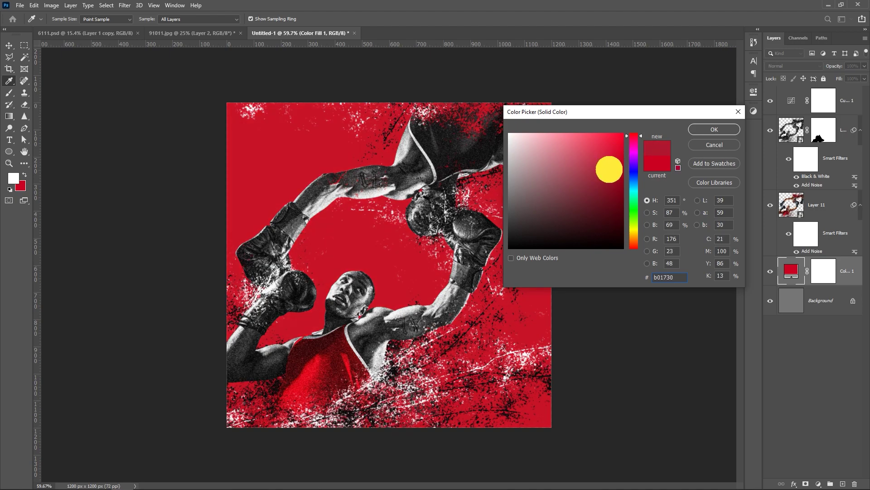
{"action": "left_click", "coordinate": [699, 131]}
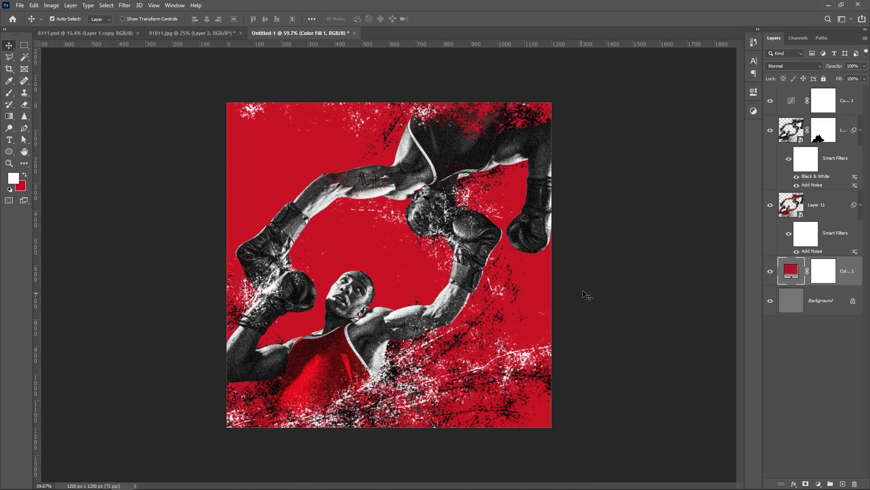
- Create a new layer directly above Layer 11 and choose the Kyle's Spatter Brushes - Etching Dirty brush at 304 px
{"action": "left_click_drag", "start_coordinate": [455, 311], "coordinate": [442, 313]}
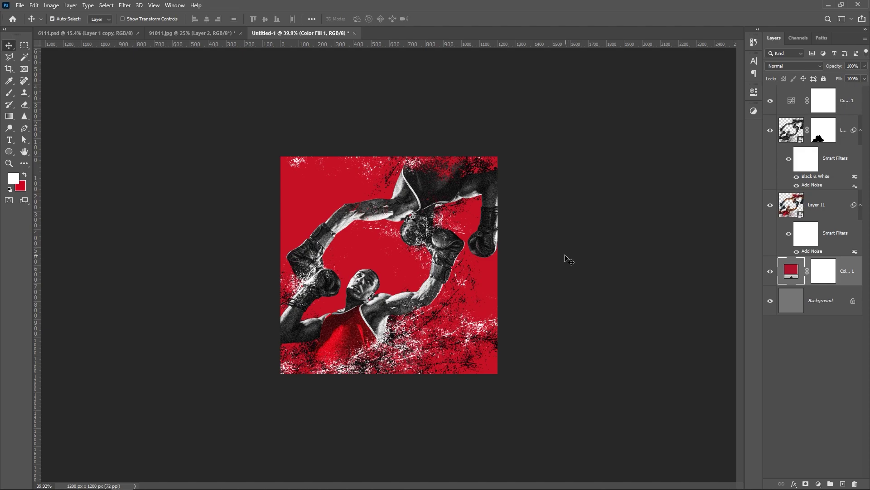
{"action": "left_click", "coordinate": [388, 305], "text": "ctrl"}
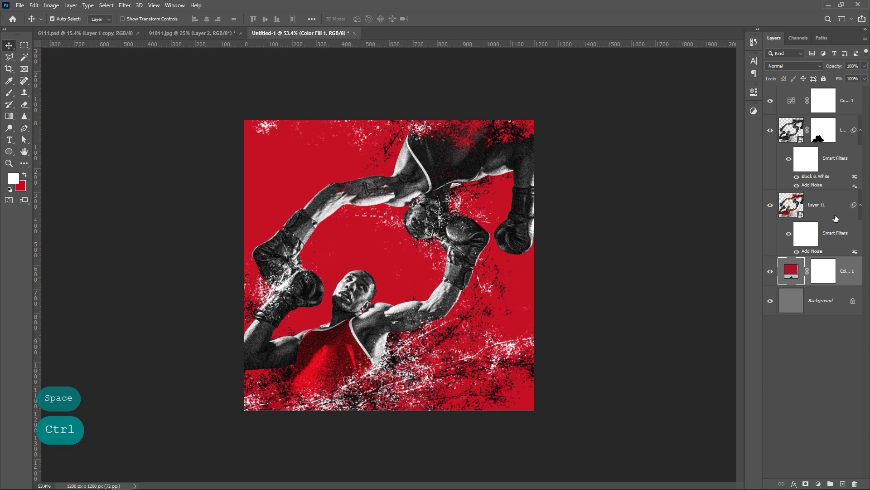
{"action": "left_click", "coordinate": [823, 203]}
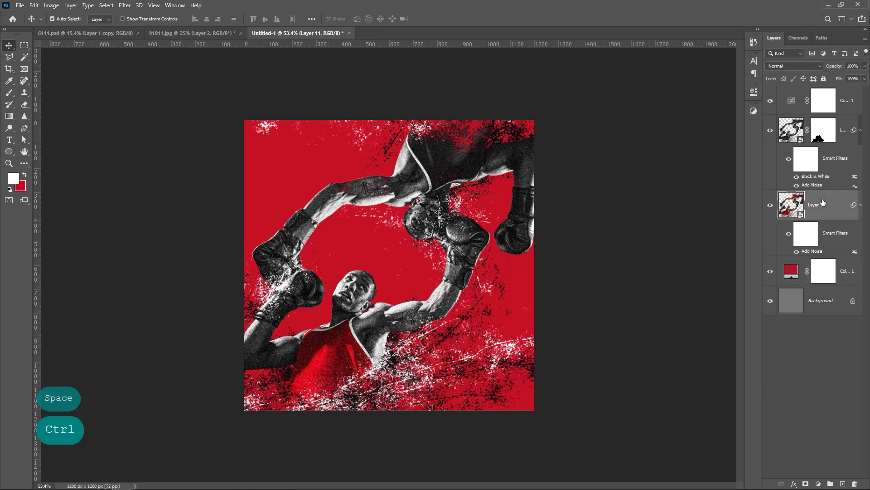
{"action": "left_click", "coordinate": [843, 483]}
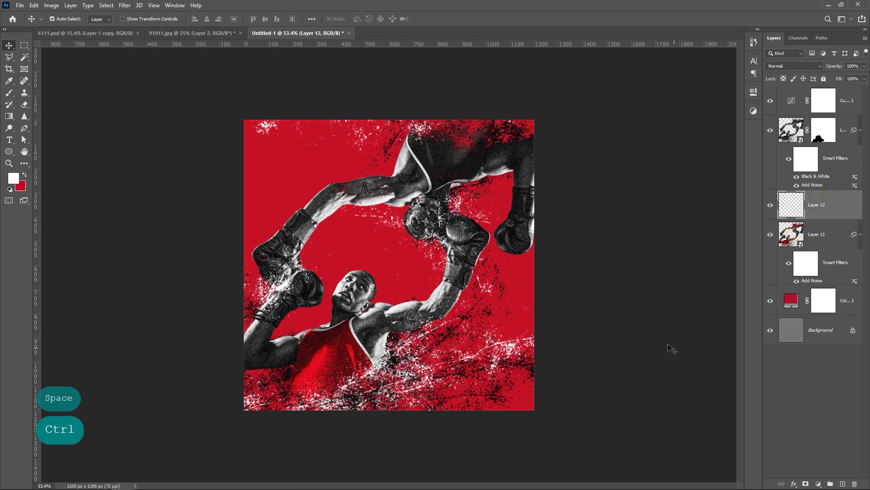
{"action": "left_click", "coordinate": [9, 91]}
{"action": "right_click", "coordinate": [320, 203]}
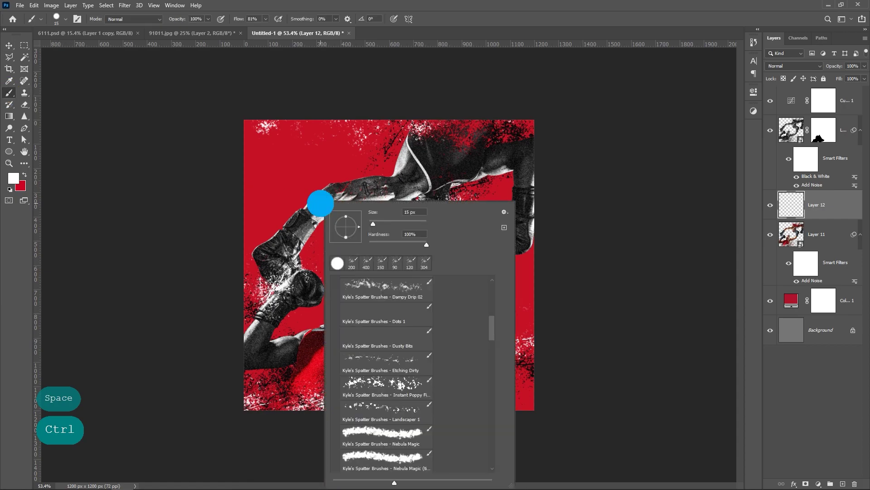
{"action": "left_click", "coordinate": [401, 361]}
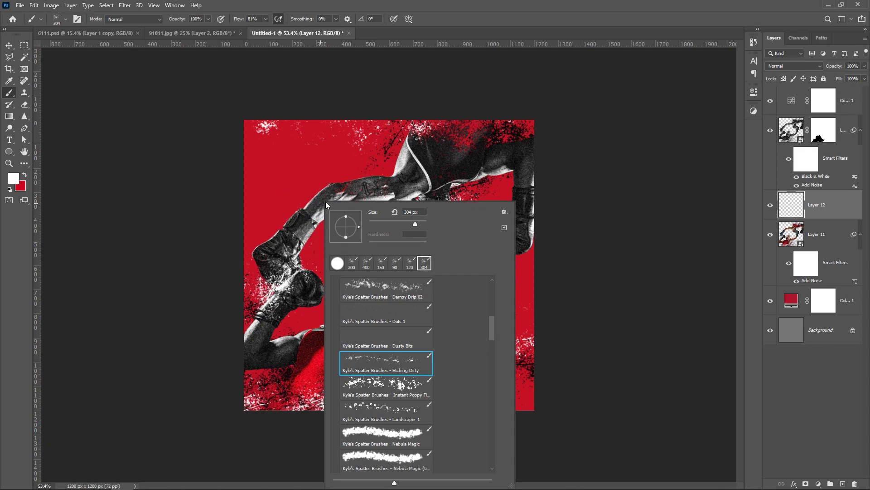
- Try painting white spatter on Layer 12 along the poster's top edge and down its left edge
{"action": "left_click_drag", "start_coordinate": [355, 136], "coordinate": [248, 117]}
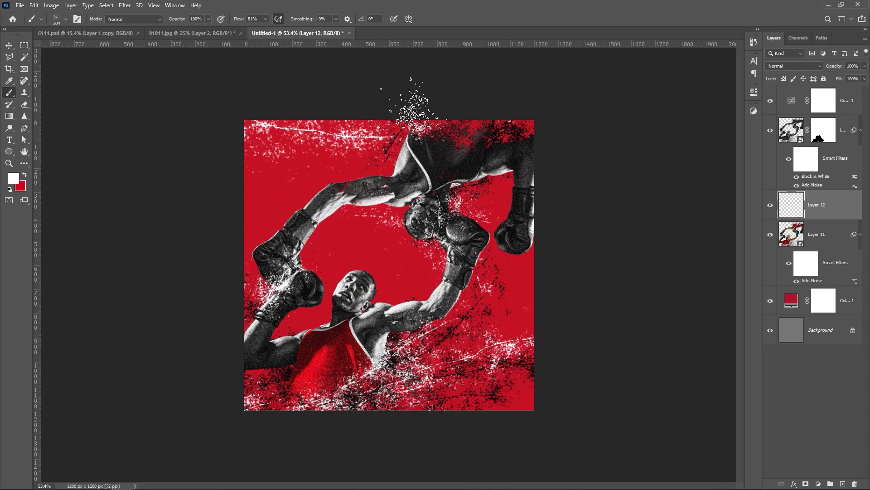
{"action": "mouse_move", "coordinate": [385, 128]}
{"action": "left_mouse_down"}
{"action": "mouse_move", "coordinate": [348, 138]}
{"action": "mouse_move", "coordinate": [474, 86]}
{"action": "left_mouse_up"}
{"action": "left_click", "coordinate": [443, 117]}
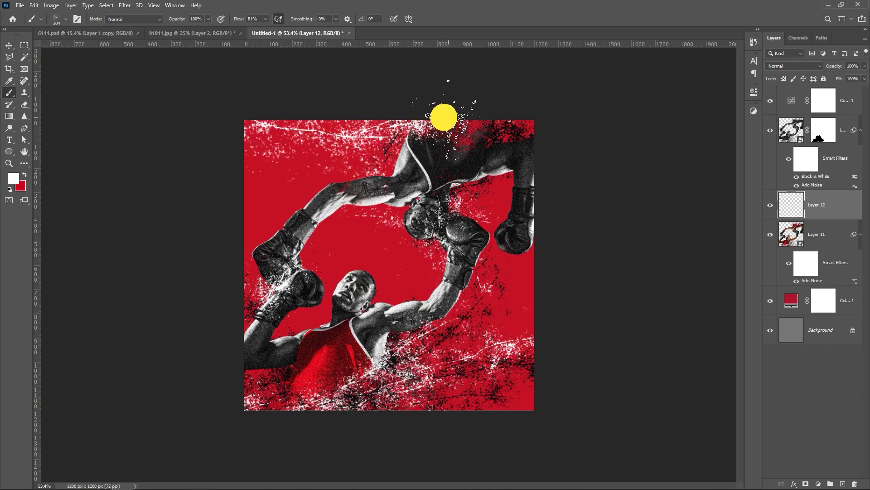
{"action": "left_click", "coordinate": [270, 88]}
{"action": "left_click", "coordinate": [236, 311]}
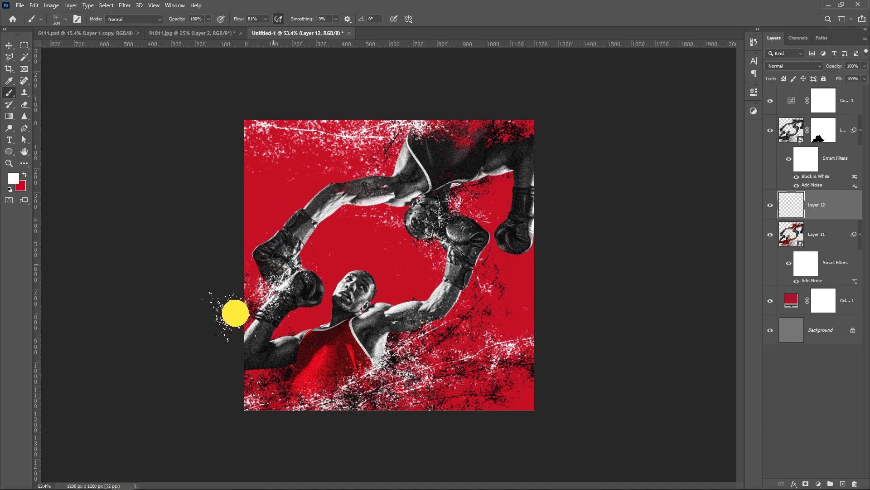
{"action": "left_click", "coordinate": [209, 383]}
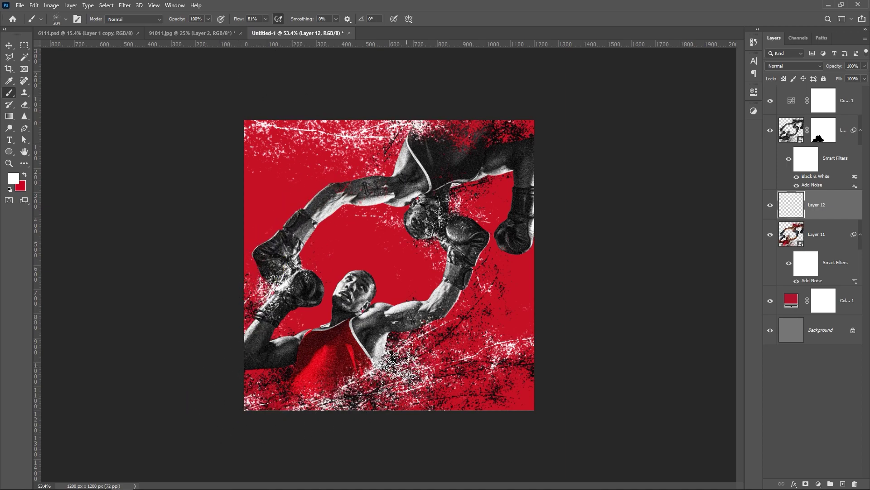
- Try adding white spatter across the lower part of the poster and undo the last two strokes
{"action": "left_click", "coordinate": [494, 383]}
{"action": "left_click", "coordinate": [243, 429]}
{"action": "left_click", "coordinate": [521, 415]}
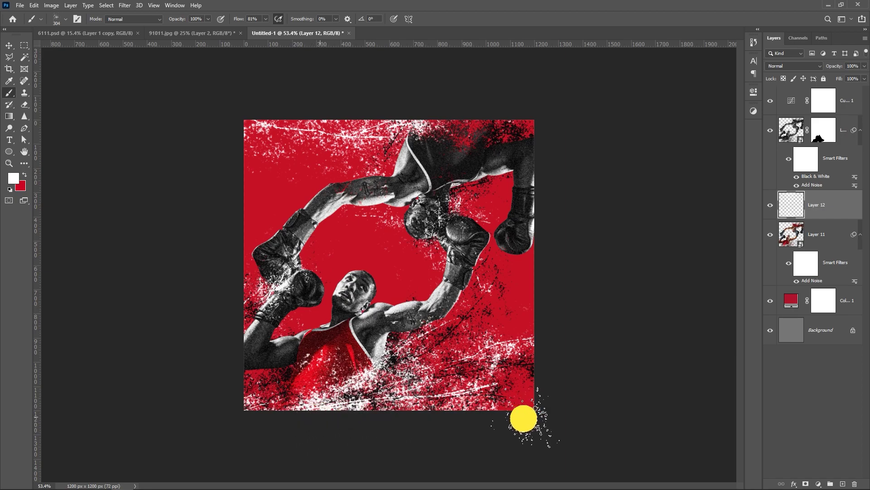
{"action": "key", "text": "ctrl+z"}
{"action": "key", "text": "ctrl+z"}
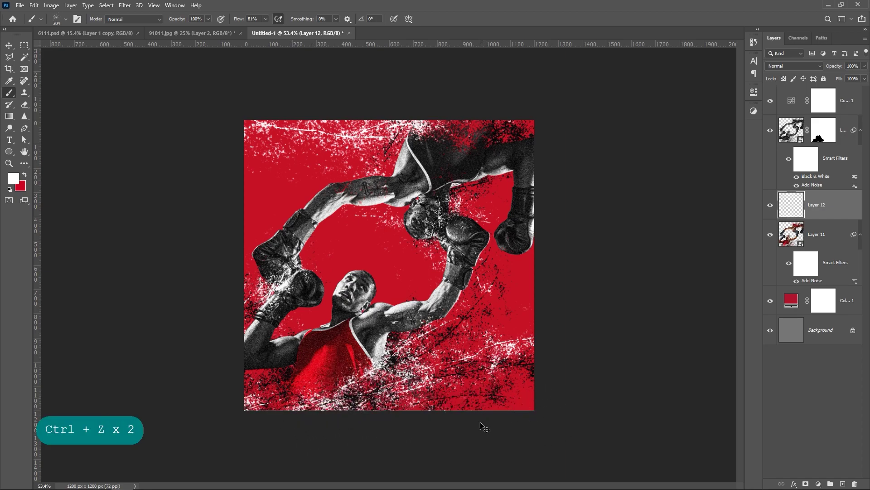
- Try white spatter in the poster's lower-left area and near the upper boxer, and undo all the spatter on Layer 12
{"action": "left_click", "coordinate": [360, 412]}
{"action": "left_click", "coordinate": [231, 436]}
{"action": "left_click", "coordinate": [295, 399]}
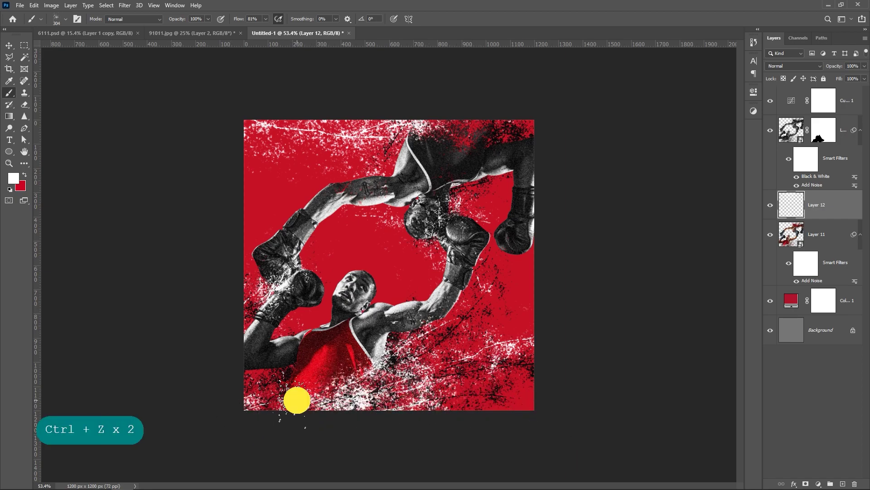
{"action": "left_click", "coordinate": [236, 428]}
{"action": "left_click", "coordinate": [397, 163]}
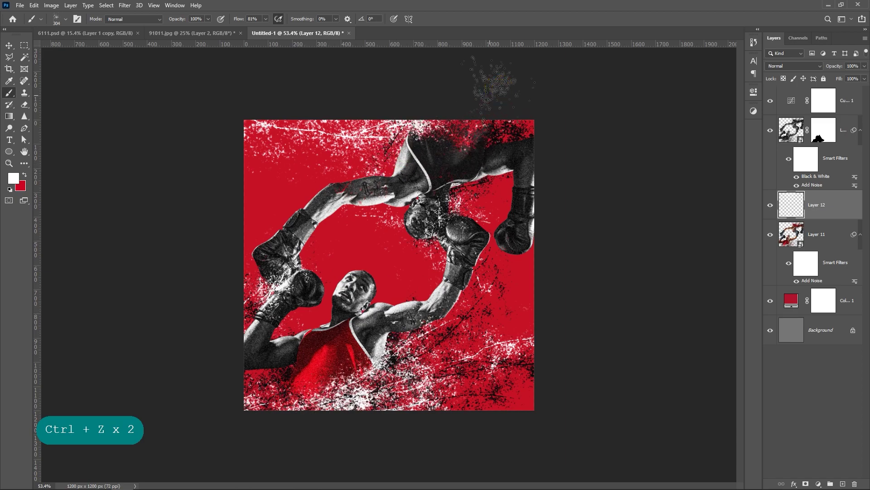
{"action": "key", "text": "ctrl+z"}
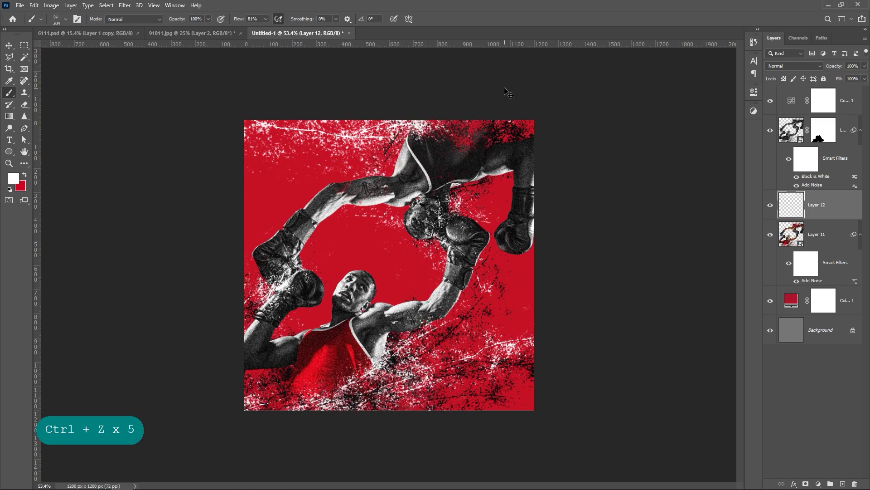
{"action": "key", "text": "ctrl+z"}
{"action": "key", "text": "ctrl+z"}
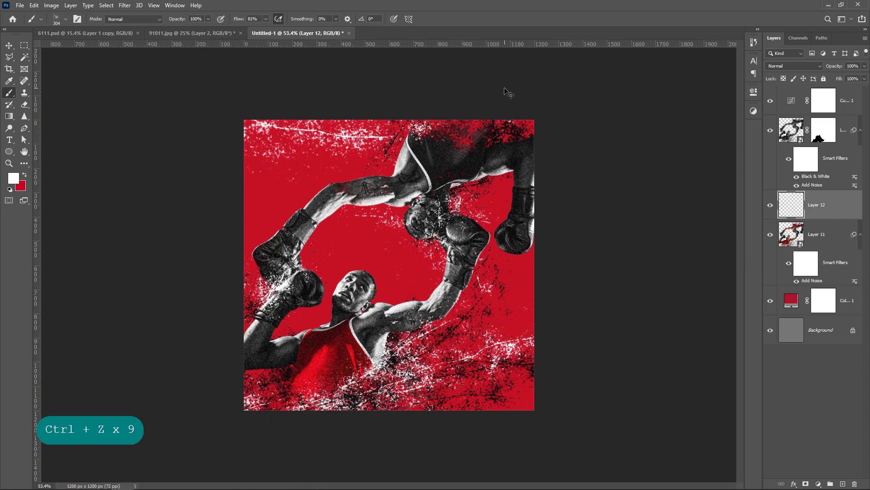
{"action": "key", "text": "ctrl+z"}
- Paint white spatter on Layer 12 around the inverted boxer's shoulders and densely across the poster's lower edge
{"action": "left_click", "coordinate": [559, 97]}
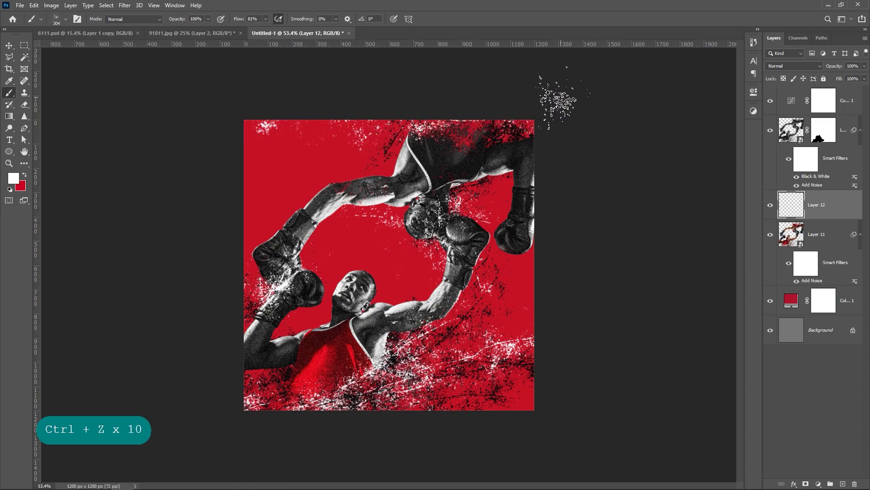
{"action": "mouse_move", "coordinate": [437, 131]}
{"action": "left_mouse_down"}
{"action": "mouse_move", "coordinate": [393, 169]}
{"action": "mouse_move", "coordinate": [412, 131]}
{"action": "mouse_move", "coordinate": [396, 173]}
{"action": "left_mouse_up"}
{"action": "left_click_drag", "start_coordinate": [507, 157], "coordinate": [518, 156]}
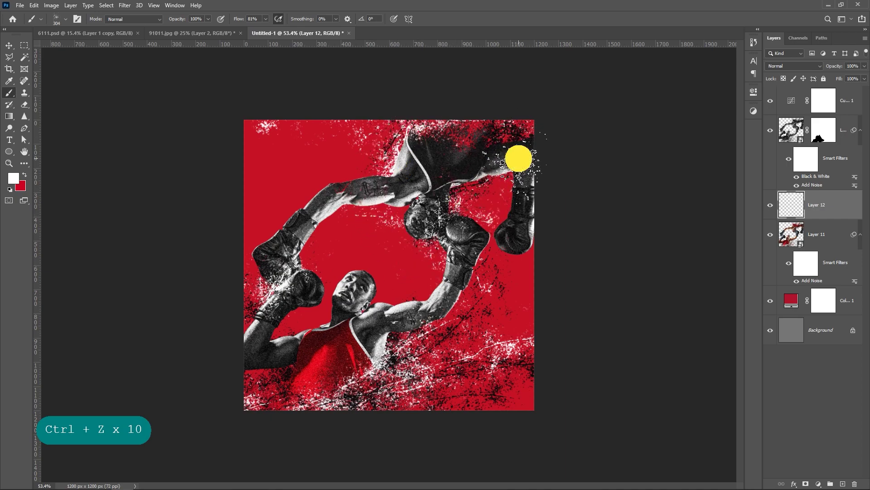
{"action": "mouse_move", "coordinate": [382, 417]}
{"action": "left_mouse_down"}
{"action": "mouse_move", "coordinate": [336, 417]}
{"action": "mouse_move", "coordinate": [365, 402]}
{"action": "mouse_move", "coordinate": [445, 413]}
{"action": "mouse_move", "coordinate": [346, 434]}
{"action": "mouse_move", "coordinate": [340, 413]}
{"action": "mouse_move", "coordinate": [243, 427]}
{"action": "mouse_move", "coordinate": [401, 397]}
{"action": "mouse_move", "coordinate": [528, 405]}
{"action": "mouse_move", "coordinate": [396, 423]}
{"action": "mouse_move", "coordinate": [512, 420]}
{"action": "left_mouse_up"}
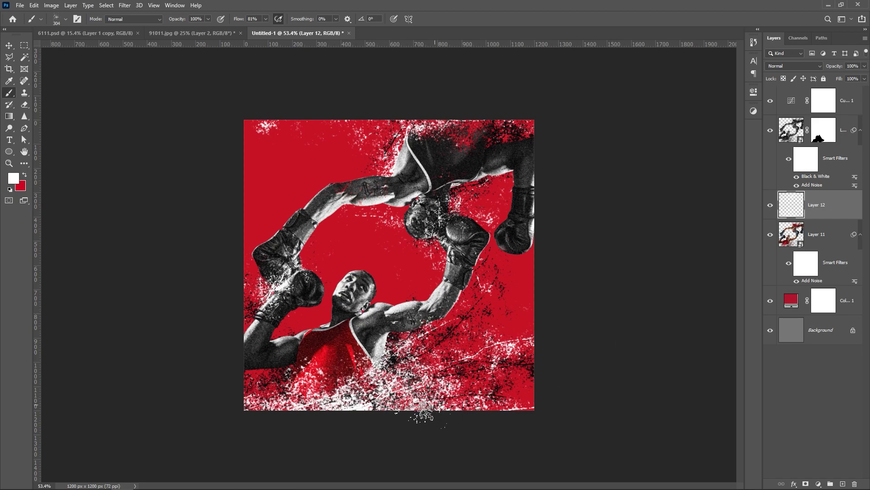
{"action": "mouse_move", "coordinate": [517, 334]}
{"action": "left_mouse_down"}
{"action": "mouse_move", "coordinate": [548, 323]}
{"action": "mouse_move", "coordinate": [444, 397]}
{"action": "mouse_move", "coordinate": [367, 428]}
{"action": "left_mouse_up"}
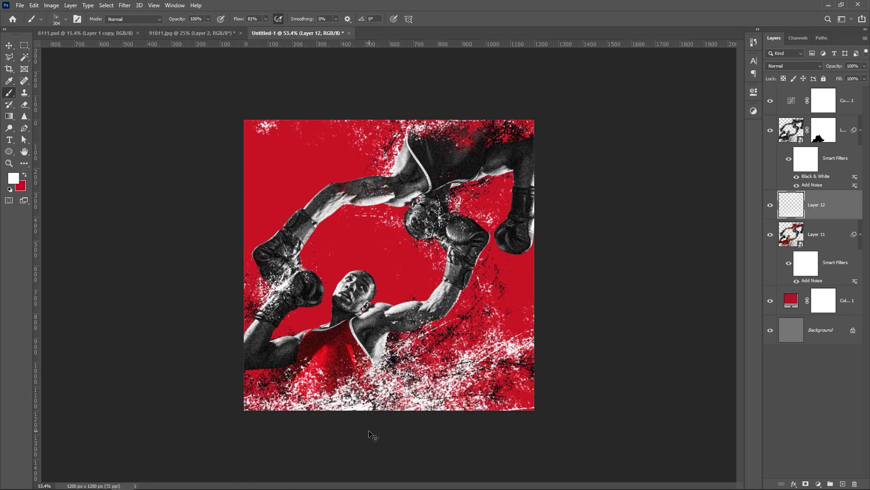
- Undo the last eleven white spatter strokes on Layer 12
{"action": "key", "text": "ctrl+z"}
{"action": "key", "text": "ctrl+z"}
{"action": "key", "text": "ctrl+z"}
{"action": "key", "text": "ctrl+z"}
{"action": "key", "text": "ctrl+z"}
{"action": "key", "text": "ctrl+z"}
{"action": "key", "text": "ctrl+z"}
{"action": "key", "text": "ctrl+z"}
{"action": "key", "text": "ctrl+z"}
{"action": "key", "text": "ctrl+z"}
{"action": "key", "text": "ctrl+z"}
{"action": "left_click", "coordinate": [586, 307]}
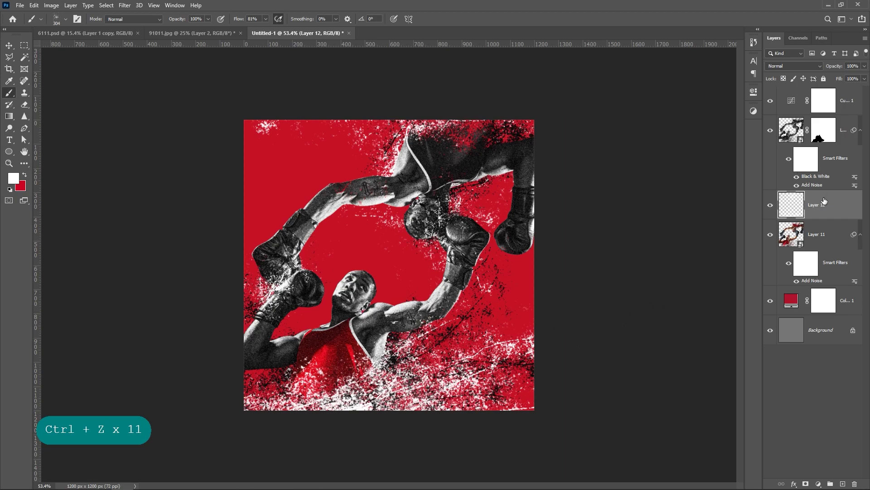
- Add a new layer above Layer 12 and paint black spatter, followed by white spatter, across the poster's lower edge
{"action": "left_click", "coordinate": [843, 484]}
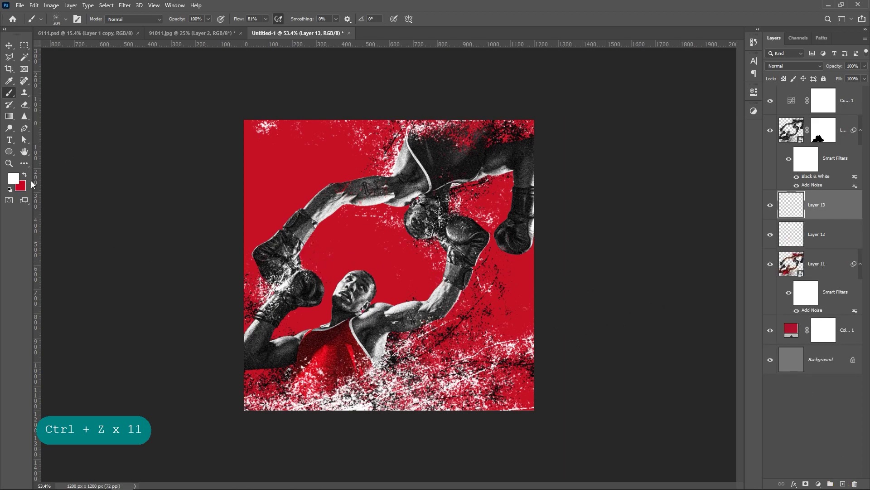
{"action": "key", "text": "d"}
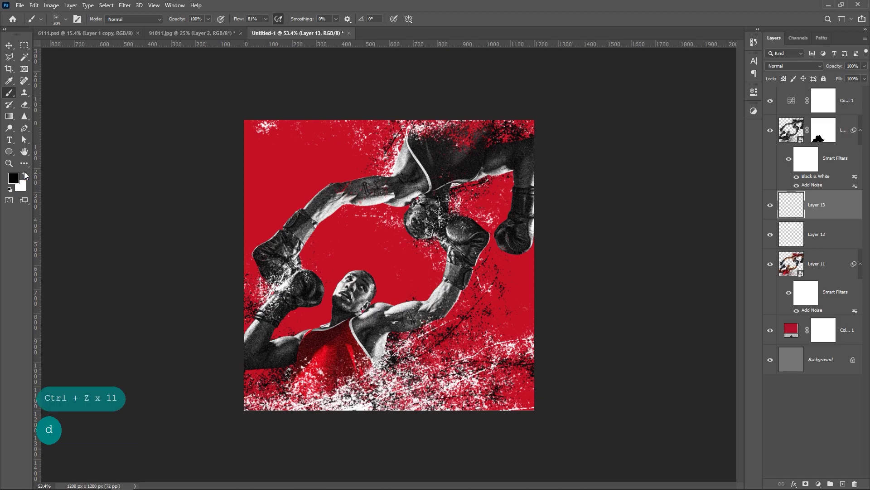
{"action": "left_click_drag", "start_coordinate": [399, 402], "coordinate": [365, 426]}
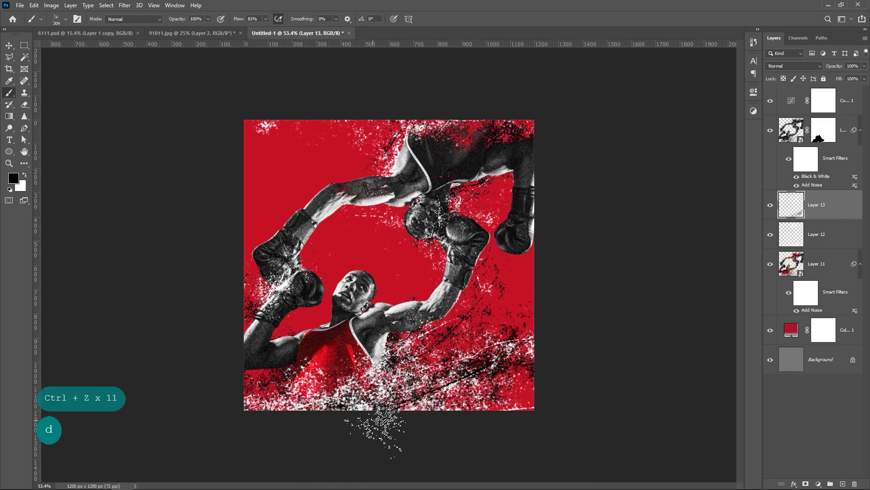
{"action": "left_click", "coordinate": [276, 443]}
{"action": "left_click", "coordinate": [530, 363]}
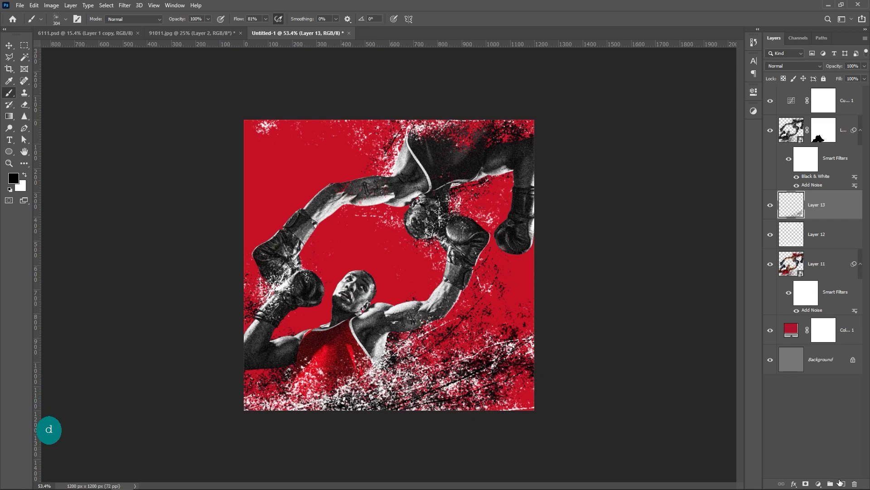
{"action": "left_click", "coordinate": [24, 174]}
{"action": "left_click_drag", "start_coordinate": [388, 404], "coordinate": [396, 445]}
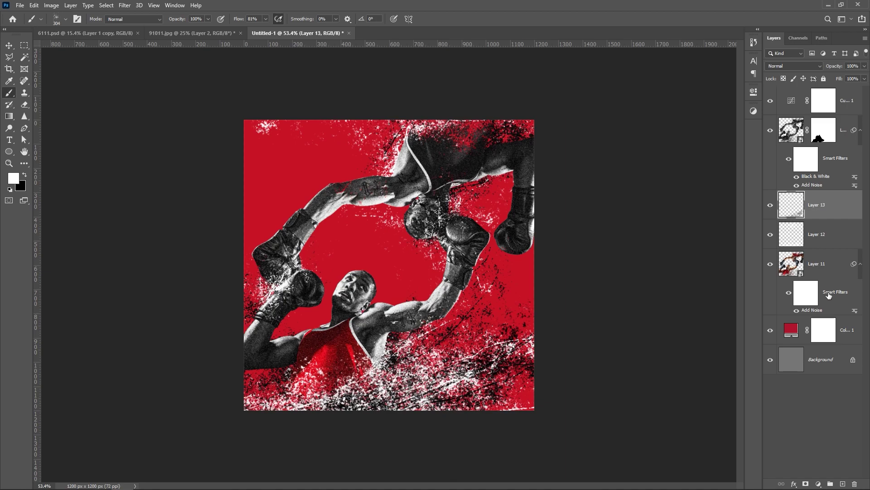
- Add a new layer directly above the red color fill for spatter behind the boxers, and make black the brush color
{"action": "left_click", "coordinate": [789, 333]}
{"action": "left_click", "coordinate": [843, 483]}
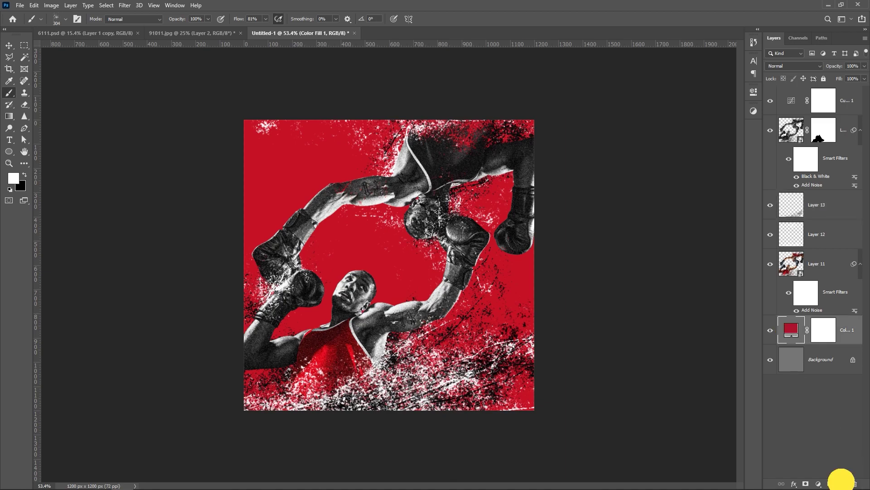
{"action": "left_click", "coordinate": [16, 176]}
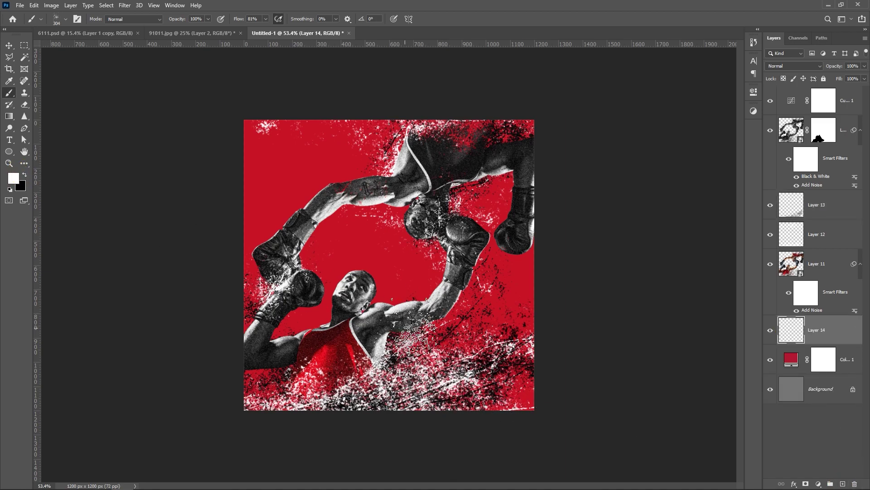
{"action": "left_click", "coordinate": [24, 175]}
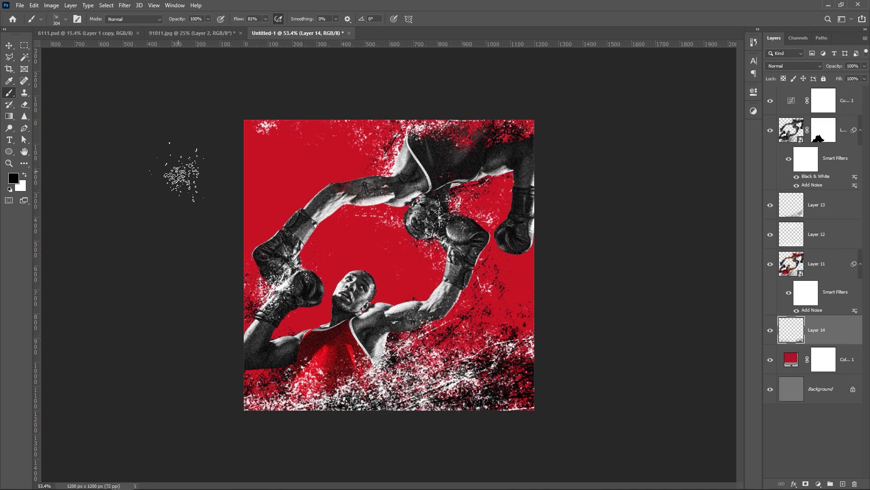
{"action": "left_click", "coordinate": [9, 46]}
{"action": "key", "text": "ctrl+space"}
{"action": "left_click_drag", "start_coordinate": [196, 228], "coordinate": [602, 291]}
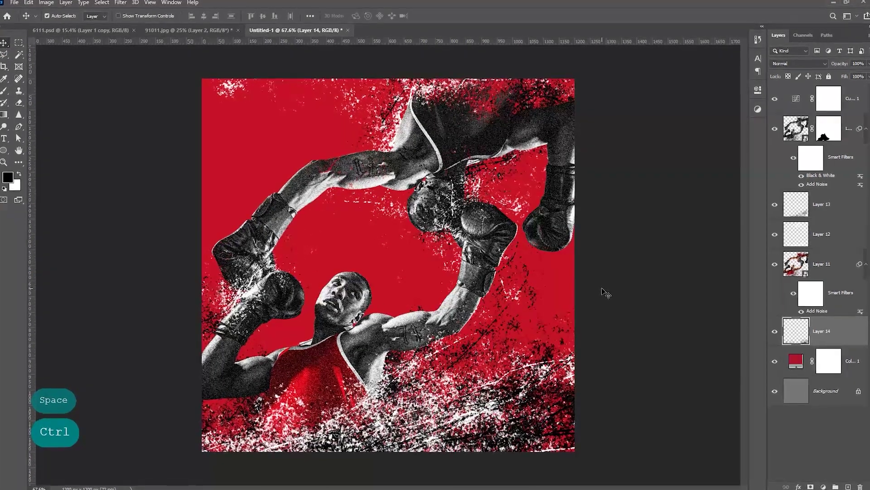